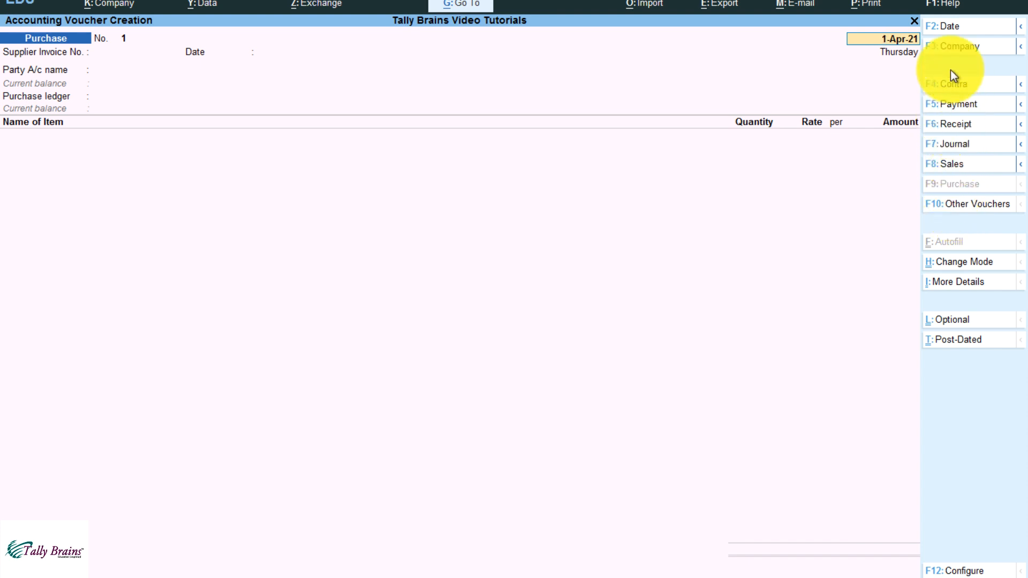
- Open the list of other voucher types and examine the active accounting and inventory vouchers
click(959, 209)
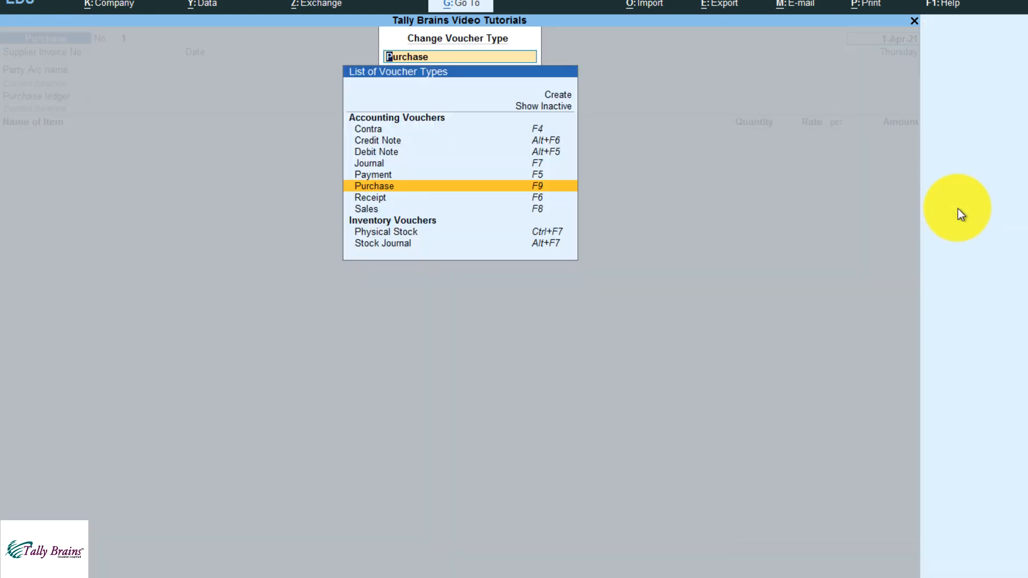
key(Up)
key(Up)
key(Up)
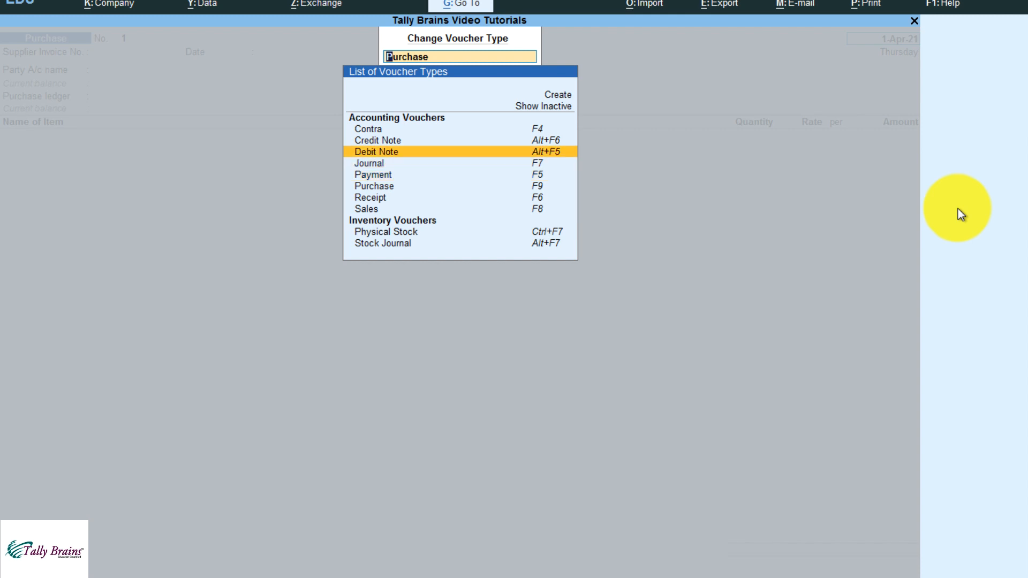
key(Down)
key(Down)
key(Down)
key(Down)
key(Down)
key(Down)
key(Down)
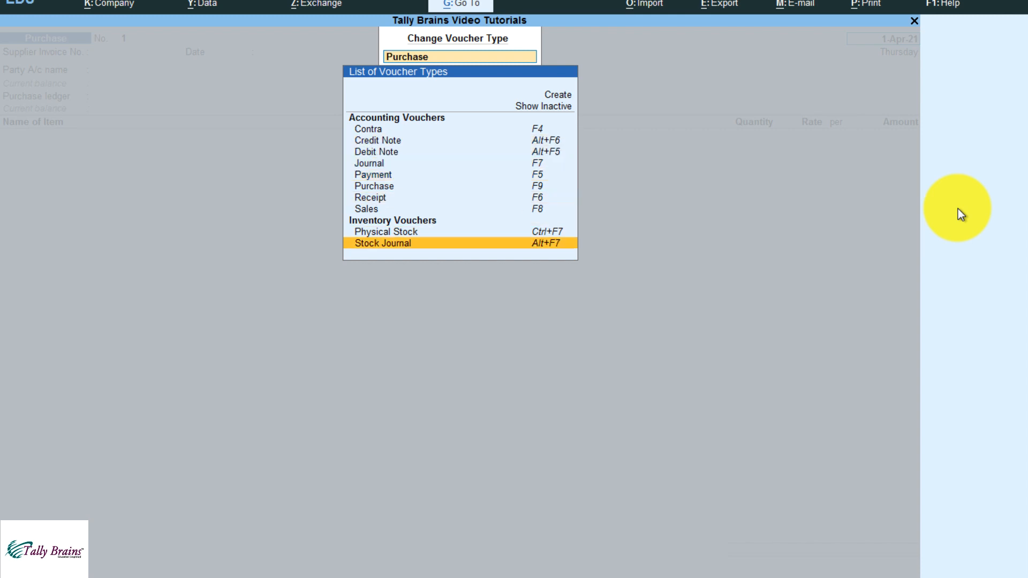
key(Up)
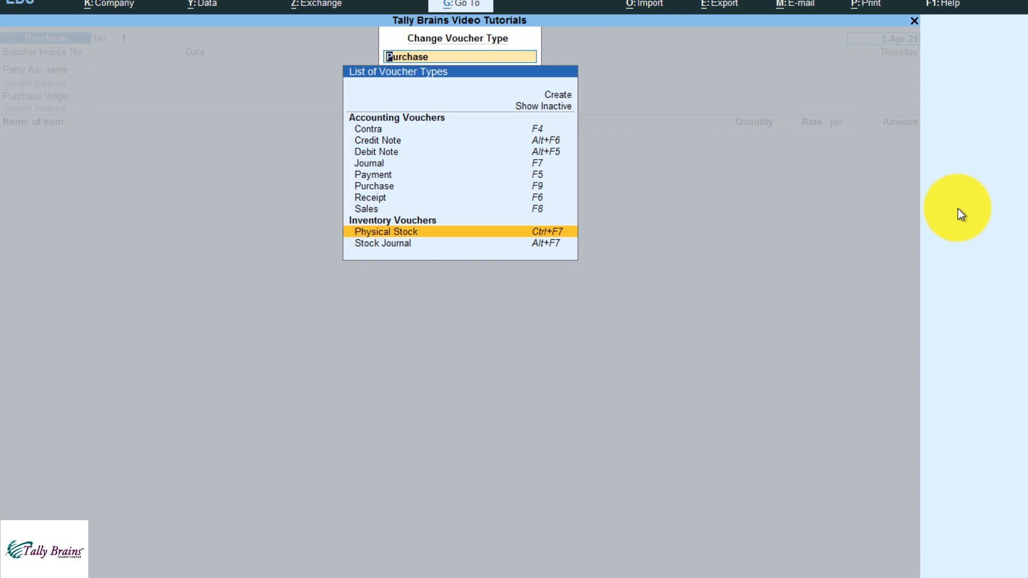
- Show the inactive voucher types in the voucher type list
key(Up)
key(Up)
key(Up)
key(Up)
key(Up)
key(Up)
key(Up)
key(Up)
key(Up)
key(Up)
key(Up)
key(Return)
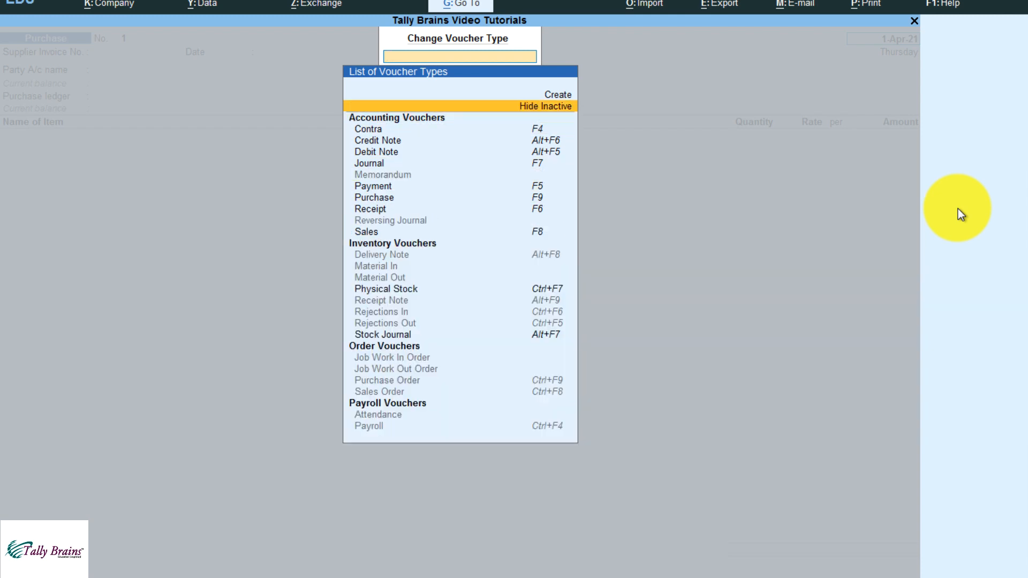
- Examine the full voucher type list, including the inactive inventory vouchers, and switch to the Sales voucher
key(Down)
key(Down)
key(Down)
key(Down)
key(Down)
key(Down)
key(Down)
key(Down)
key(Down)
key(Down)
key(Down)
key(Down)
key(Down)
key(Down)
key(Down)
key(Down)
key(Down)
key(Down)
key(Down)
key(Down)
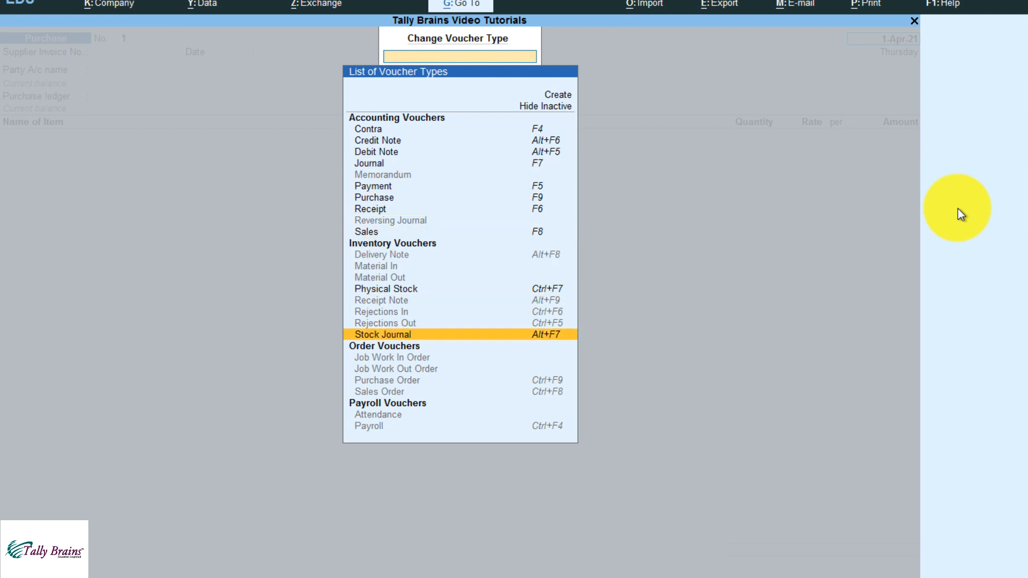
key(Up)
key(Up)
key(Up)
key(Up)
key(Up)
key(Up)
key(Up)
key(Up)
key(Up)
key(Up)
key(Up)
key(Up)
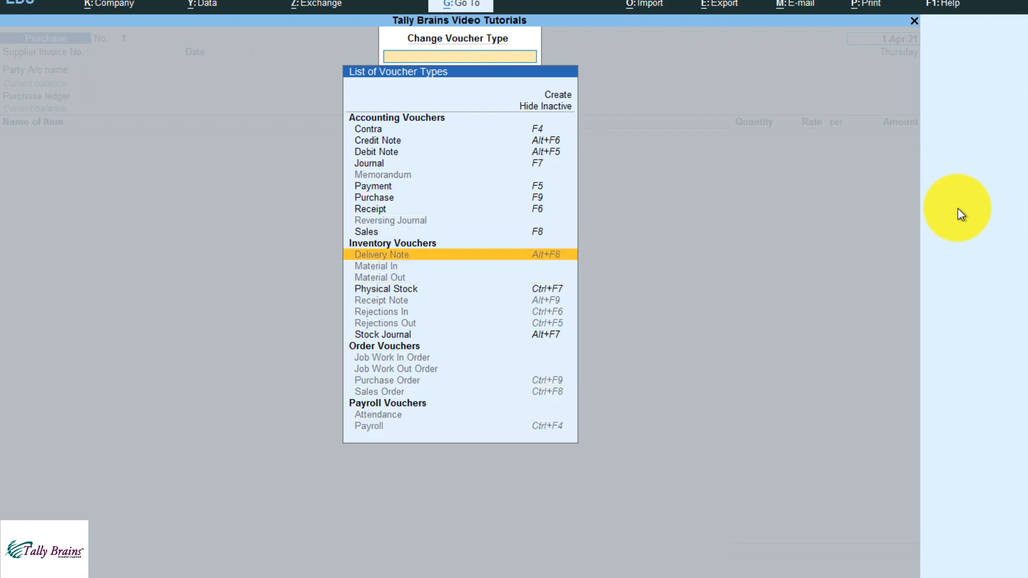
key(Down)
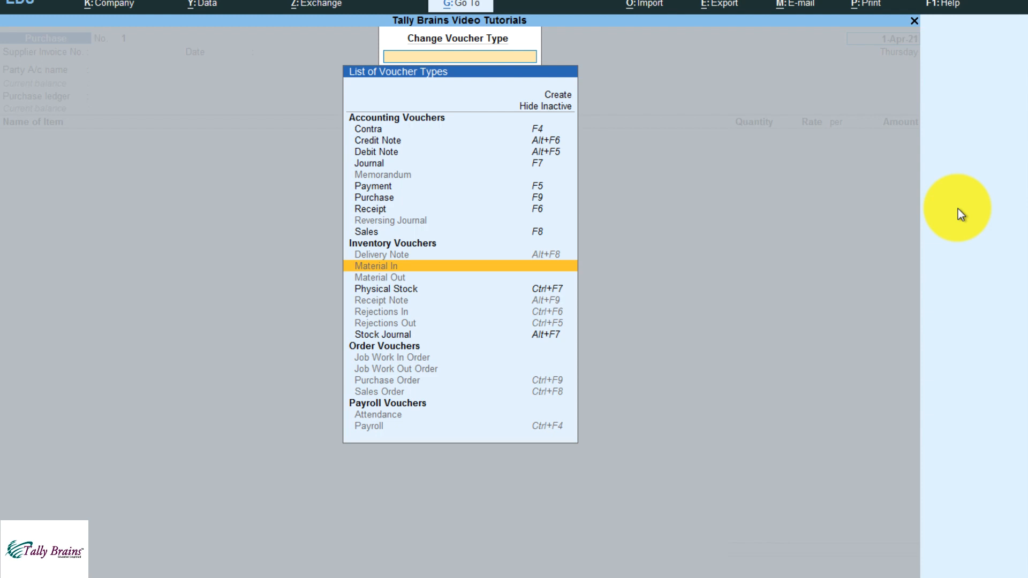
key(F8)
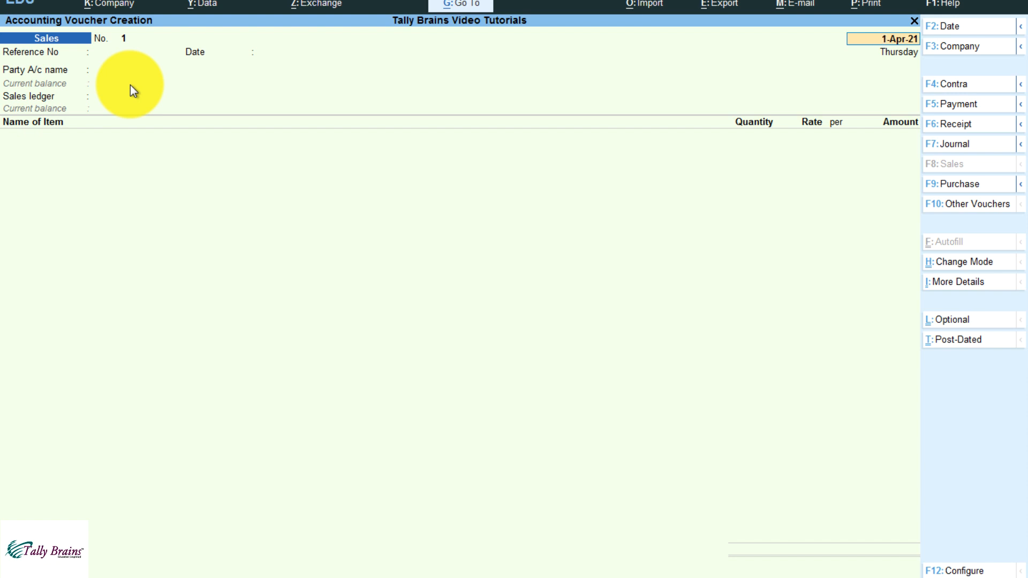
key(ctrl)
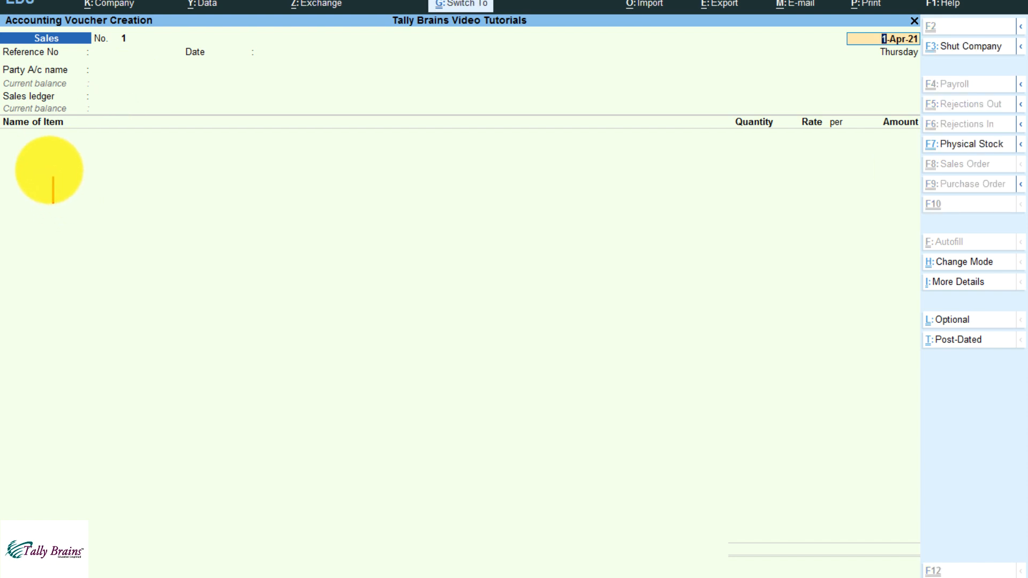
text(Raipur =)
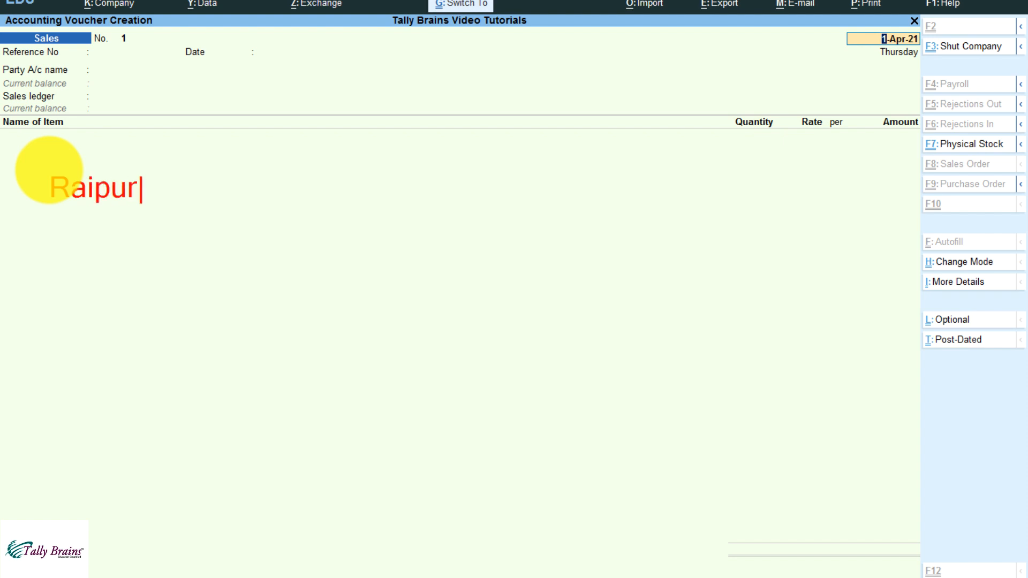
key(BackSpace)
key(BackSpace)
text(- 1,2,3)
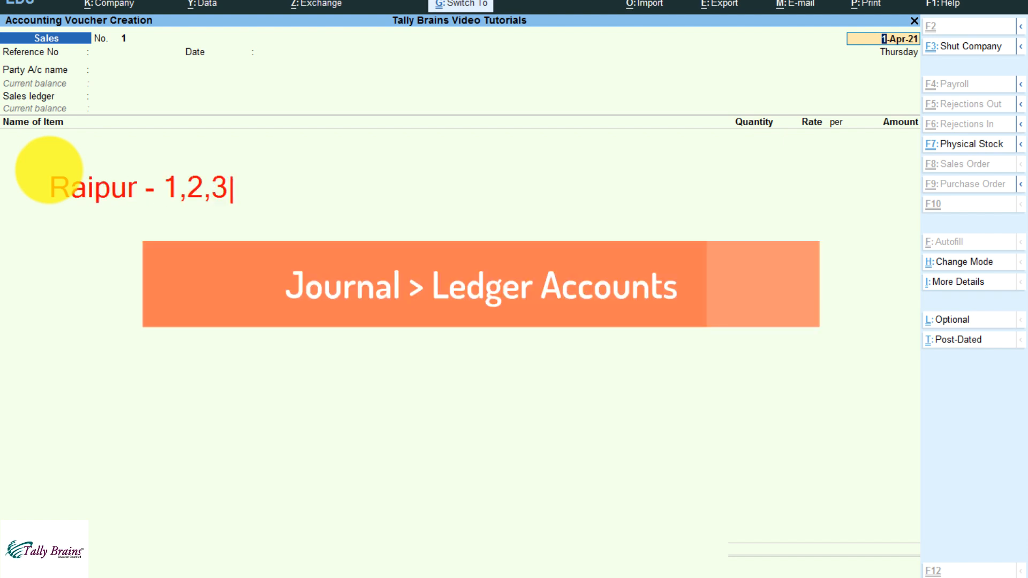
text(.....)
key(Return)
text(Bilaspur - )
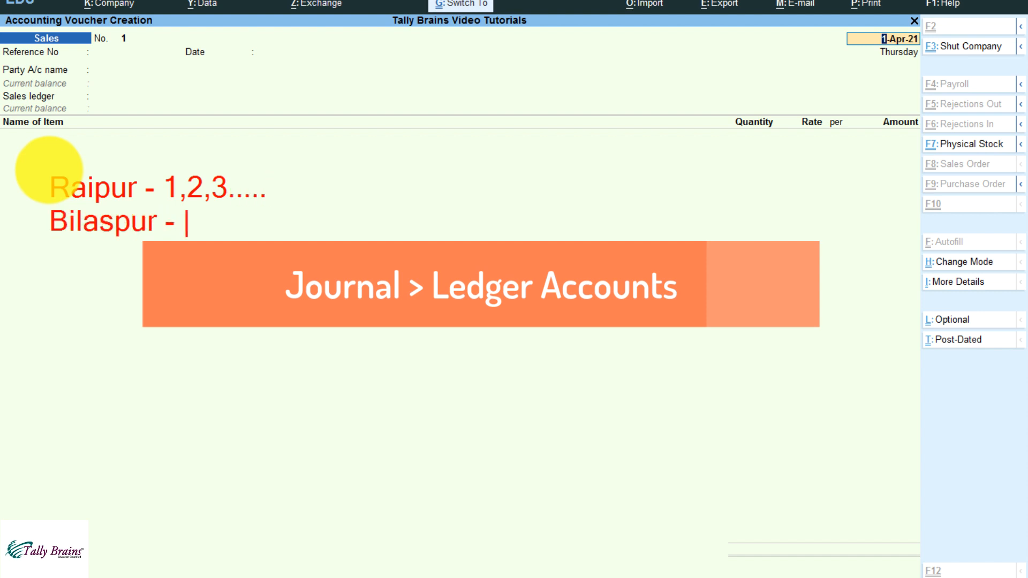
text(1,2,3,....)
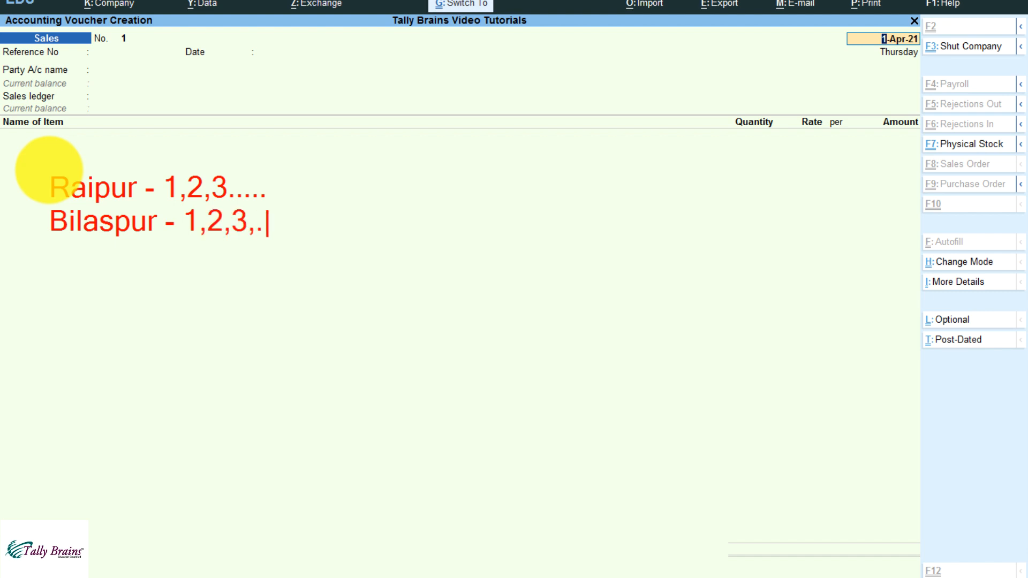
key(Return)
text(Patna - 1,2,3)
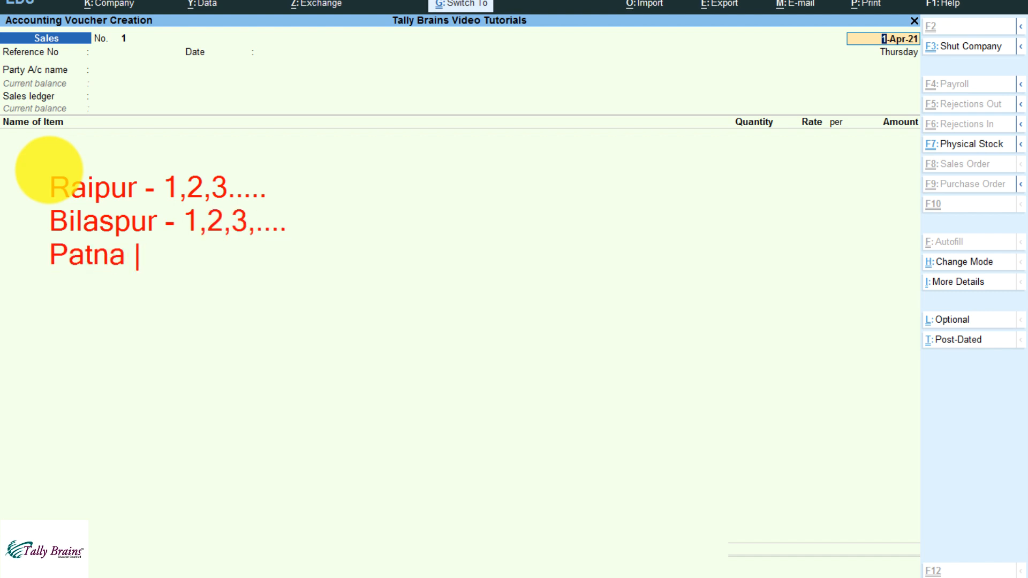
text(,4,......)
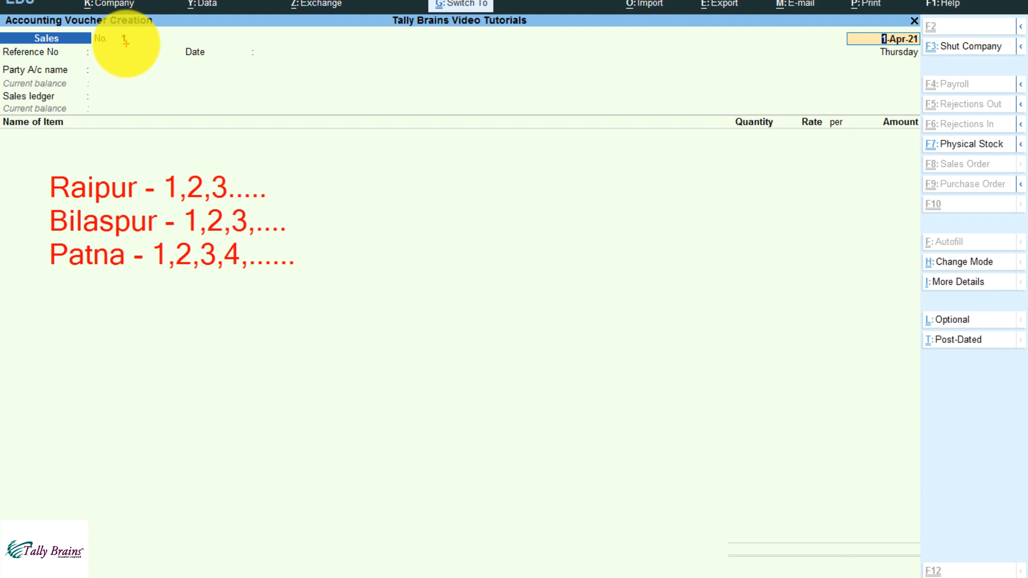
key(Escape)
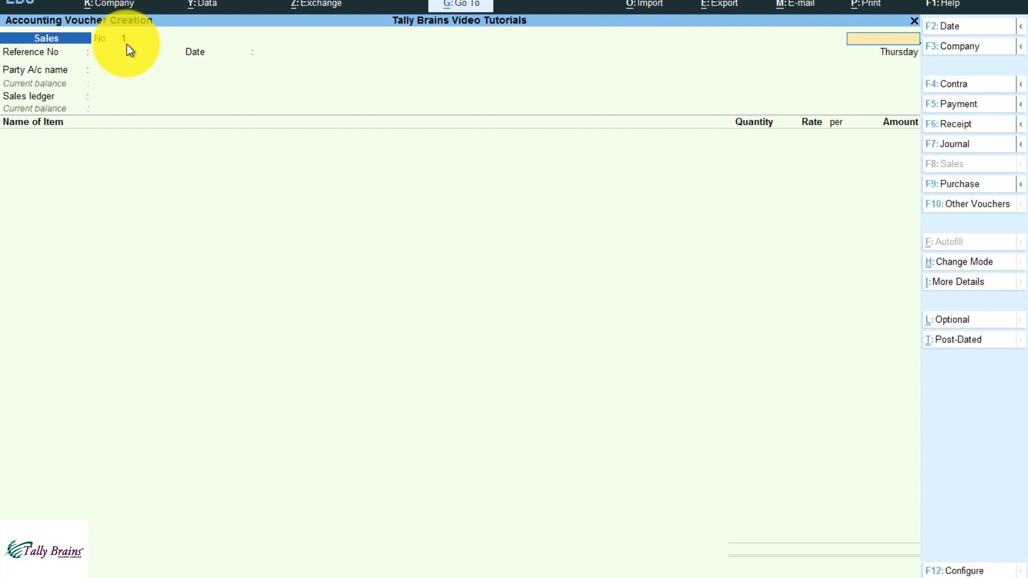
- Leave voucher entry and start creating a new Voucher Type master
key(Escape)
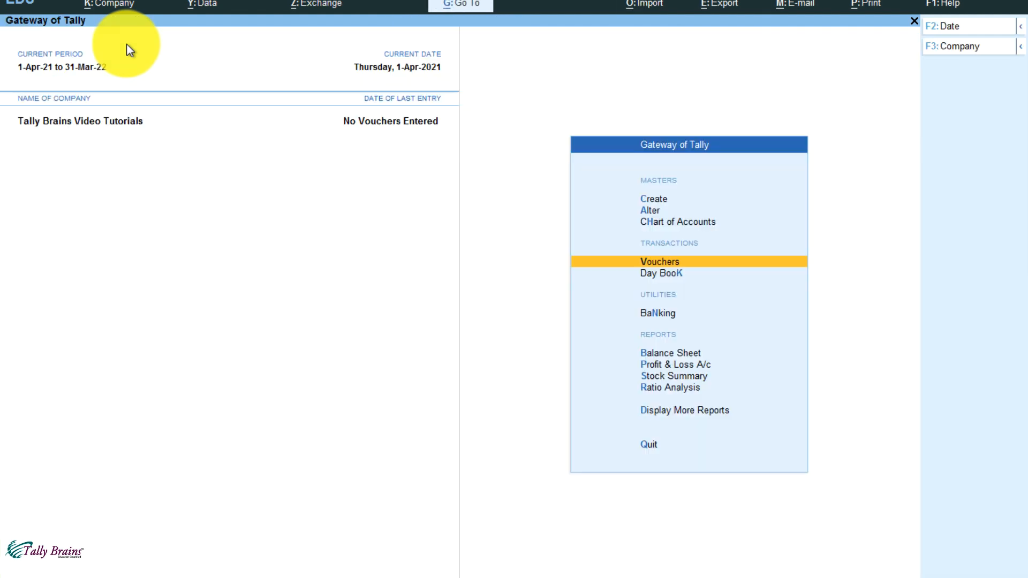
key(Up)
key(Up)
key(Up)
key(Return)
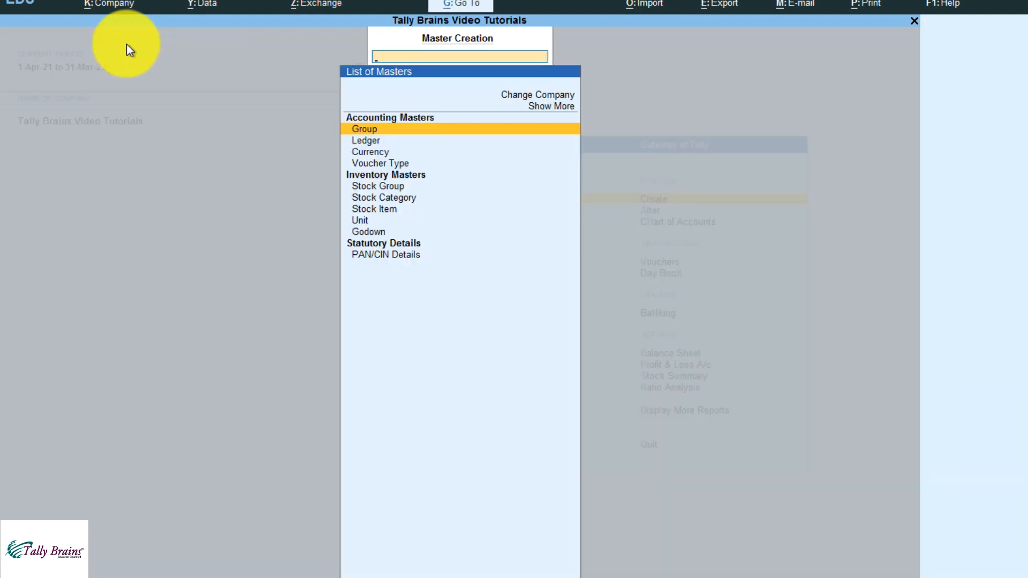
key(Down)
key(Down)
key(Down)
key(Return)
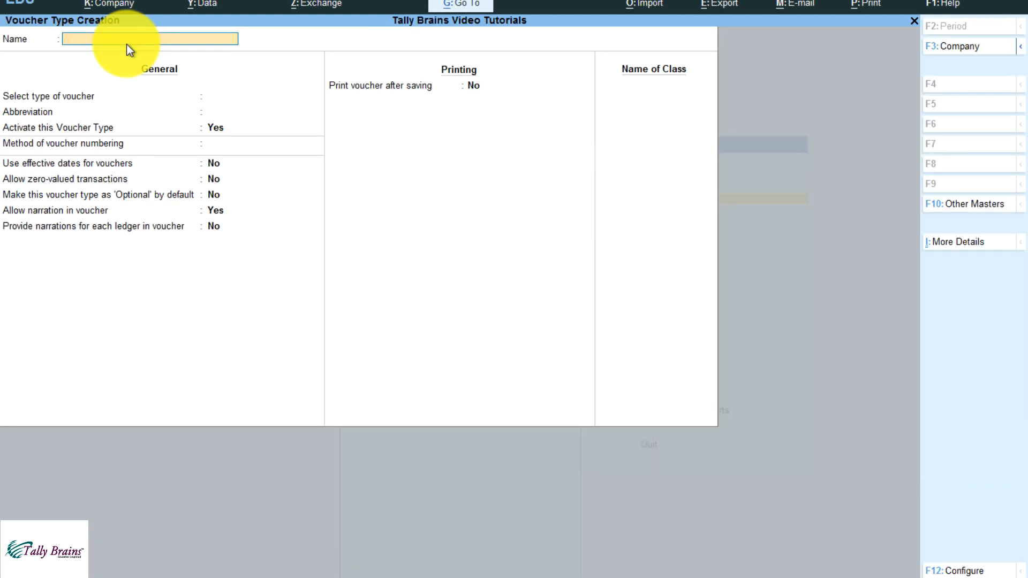
- Name the voucher type Raipur Sales, base it on Sales, keep it activated and choose Automatic voucher numbering
text(Raipur Sales)
key(Return)
text(Sales)
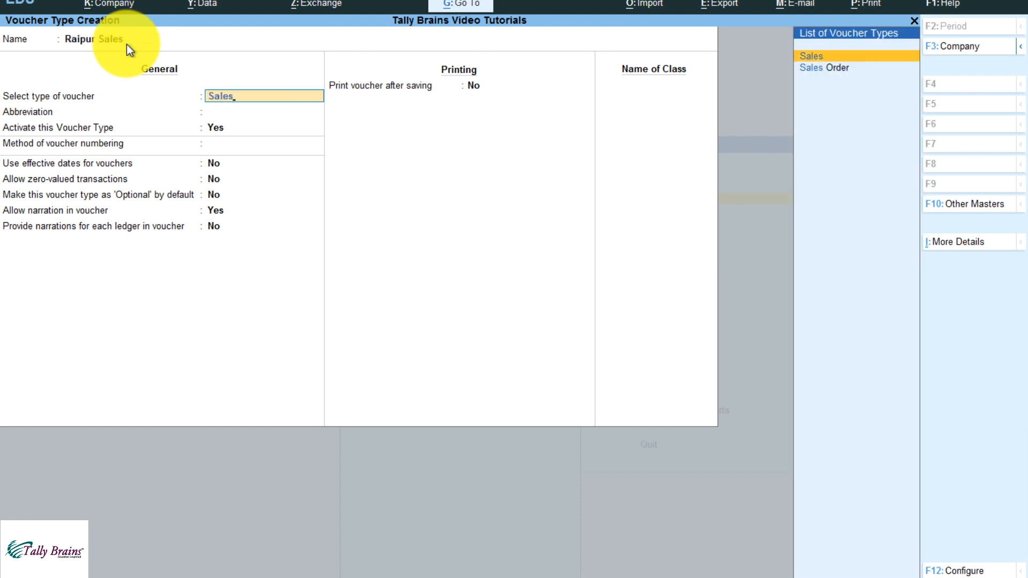
key(Return)
key(Return)
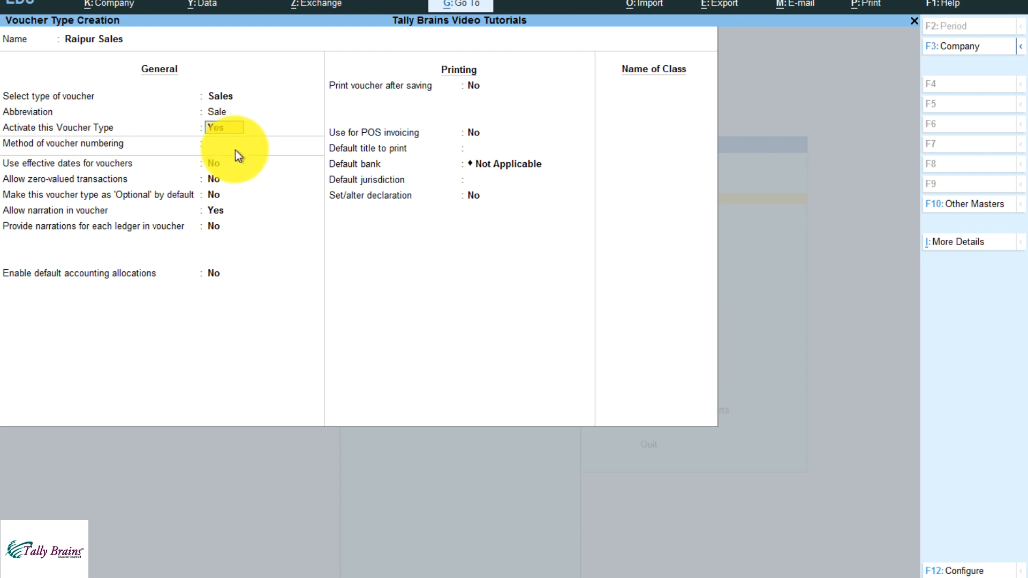
key(Return)
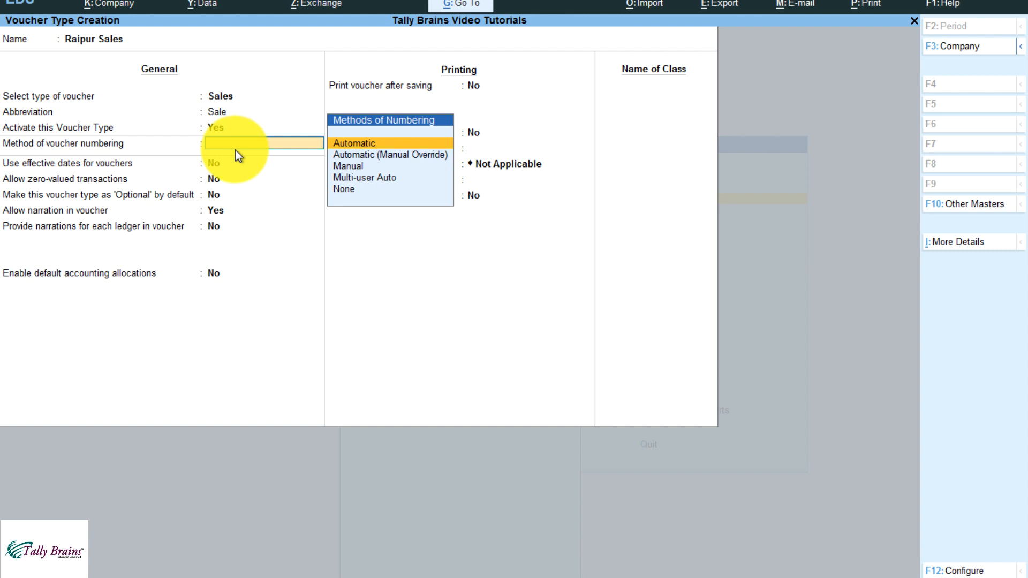
key(Return)
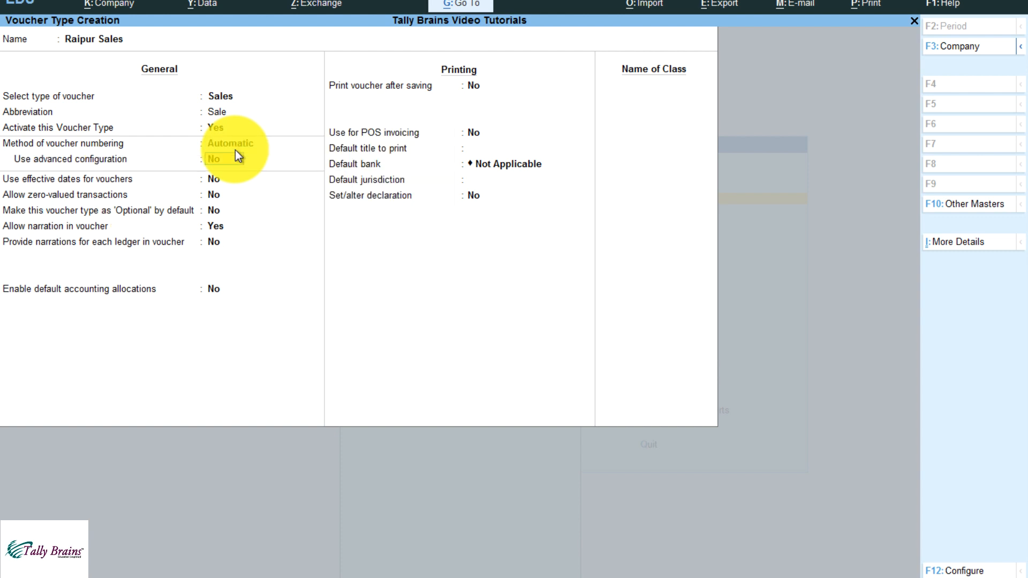
- Accept the remaining default general, printing and class settings and save the Raipur Sales voucher type
key(Return)
key(Return)
key(Return)
key(Return)
key(Return)
key(Return)
key(Return)
key(Return)
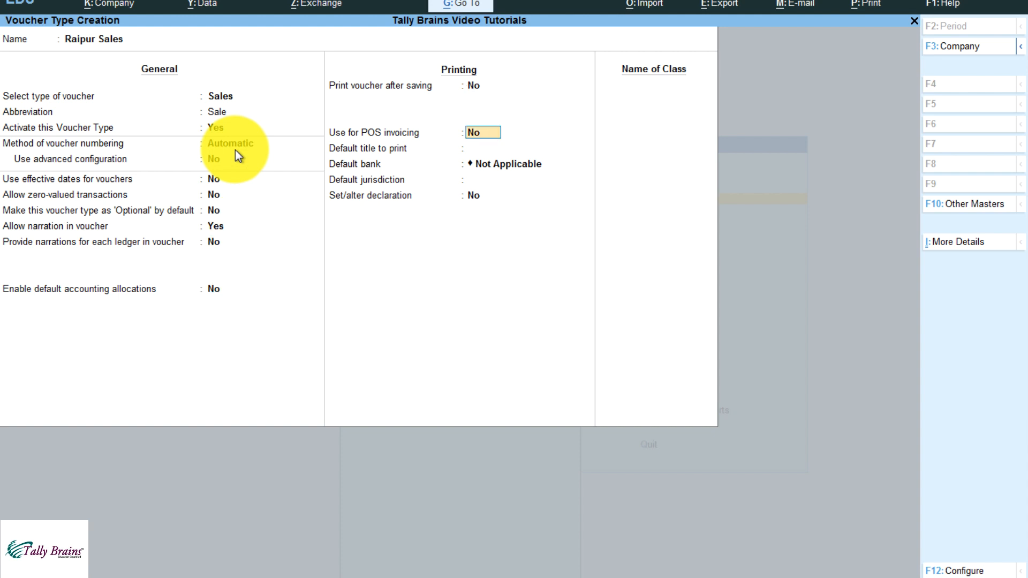
key(Return)
key(Return)
key(Return)
key(Return)
key(Return)
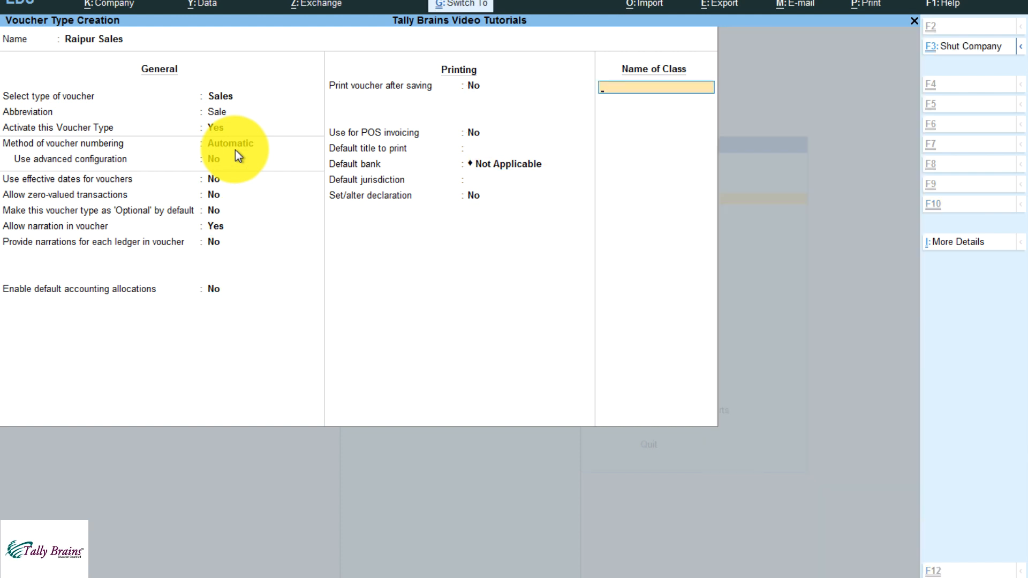
key(Return)
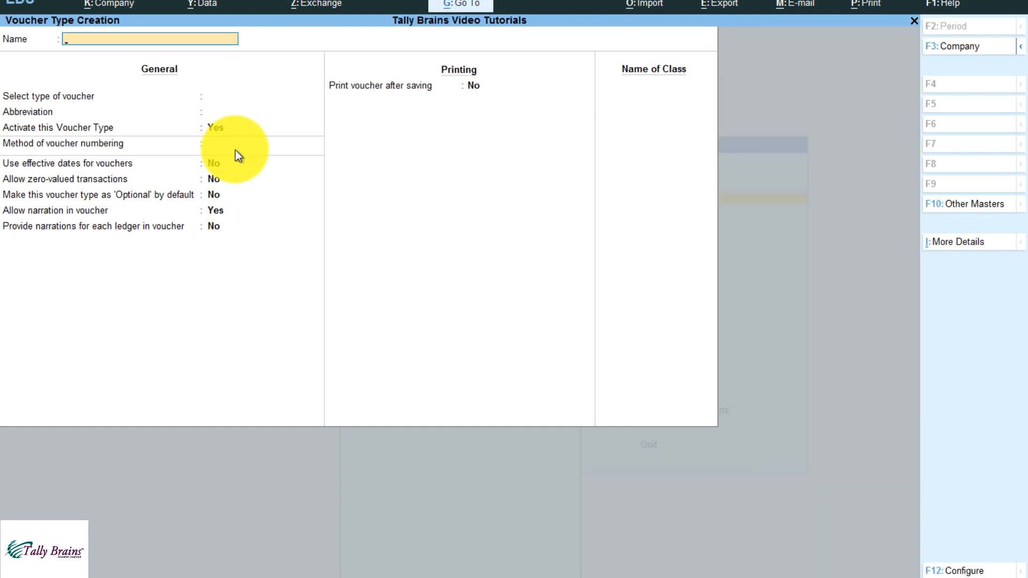
- Create and save a second voucher type named Patna Sales, based on Sales with Automatic voucher numbering
text(Patna Sales)
key(Return)
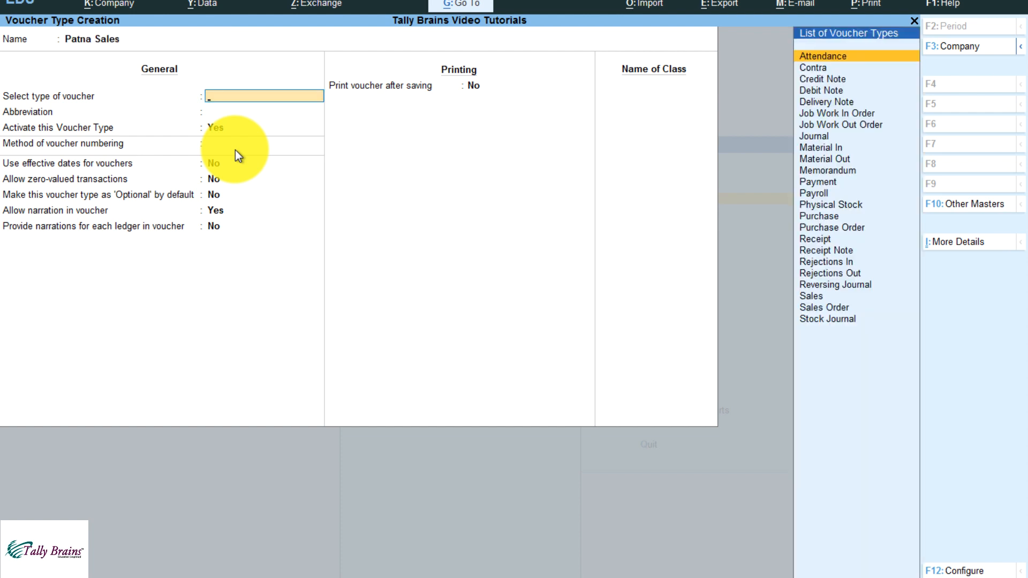
text(Sale)
key(Down)
key(Up)
key(Return)
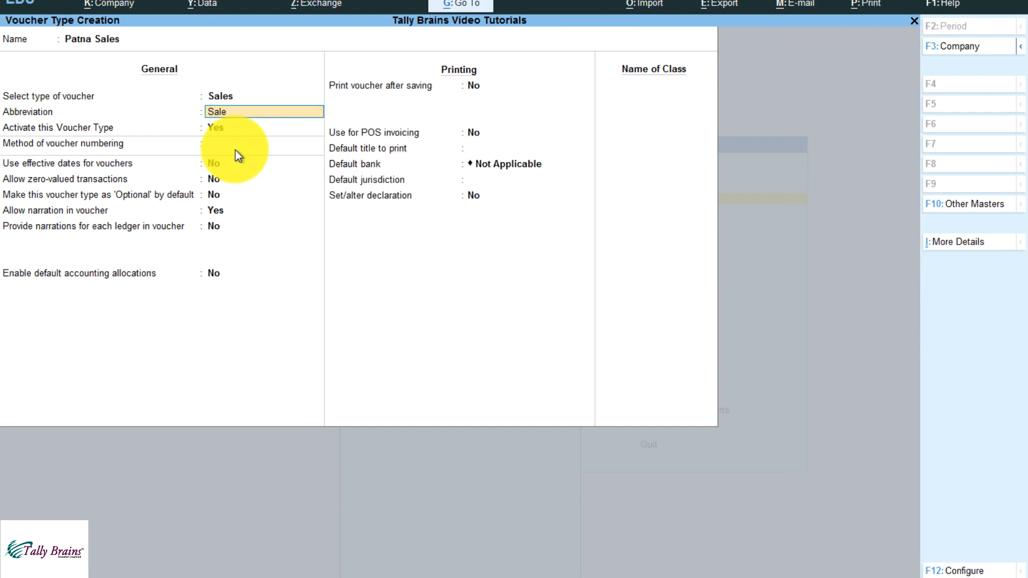
key(Return)
key(Return)
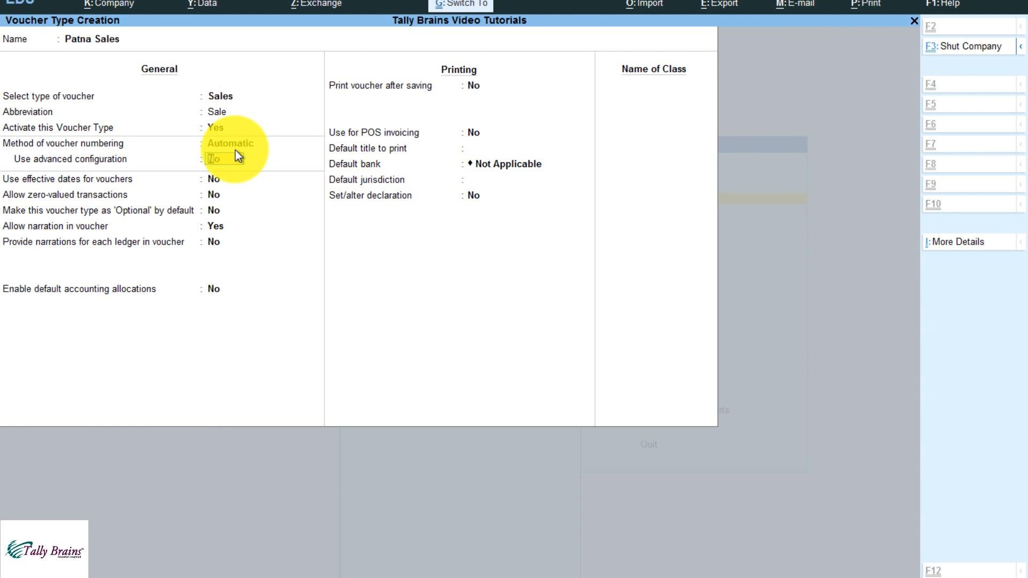
- Close voucher type creation, return to the Gateway of Tally and open voucher entry
key(Escape)
key(Escape)
key(y)
key(Escape)
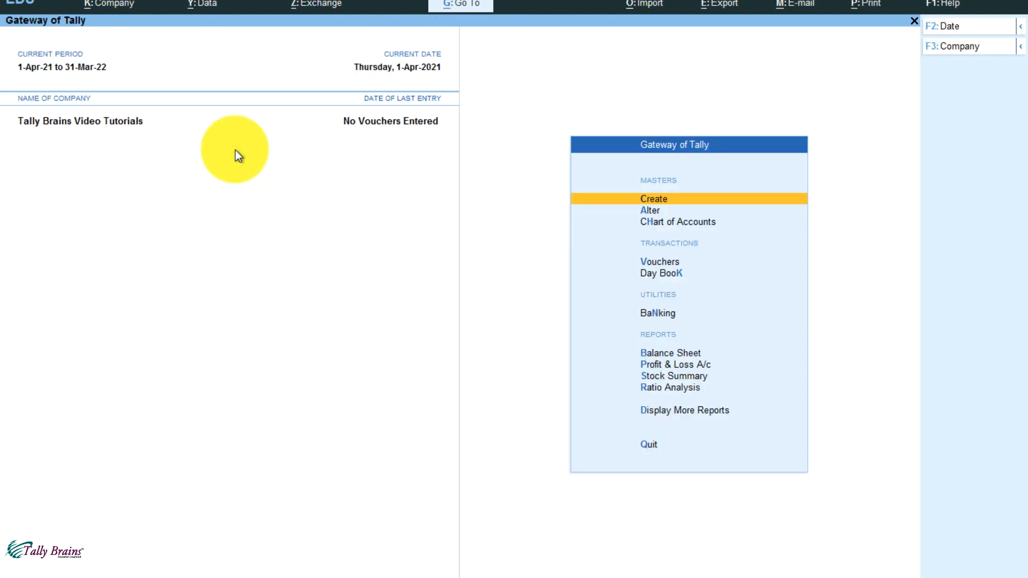
key(Escape)
key(n)
key(Down)
key(Down)
key(Down)
key(Return)
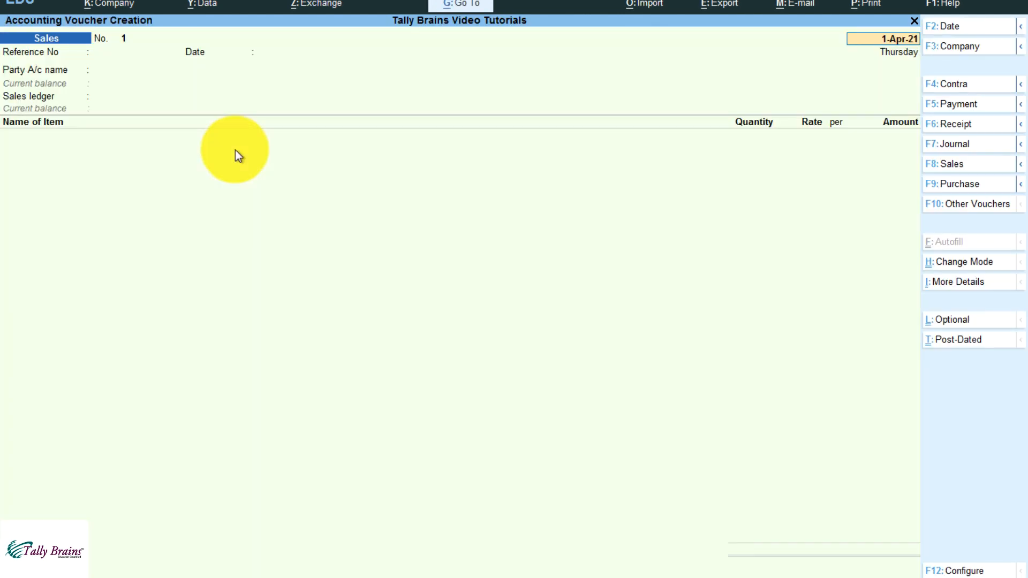
- Change the sales voucher's type to Patna Sales
click(948, 170)
key(Up)
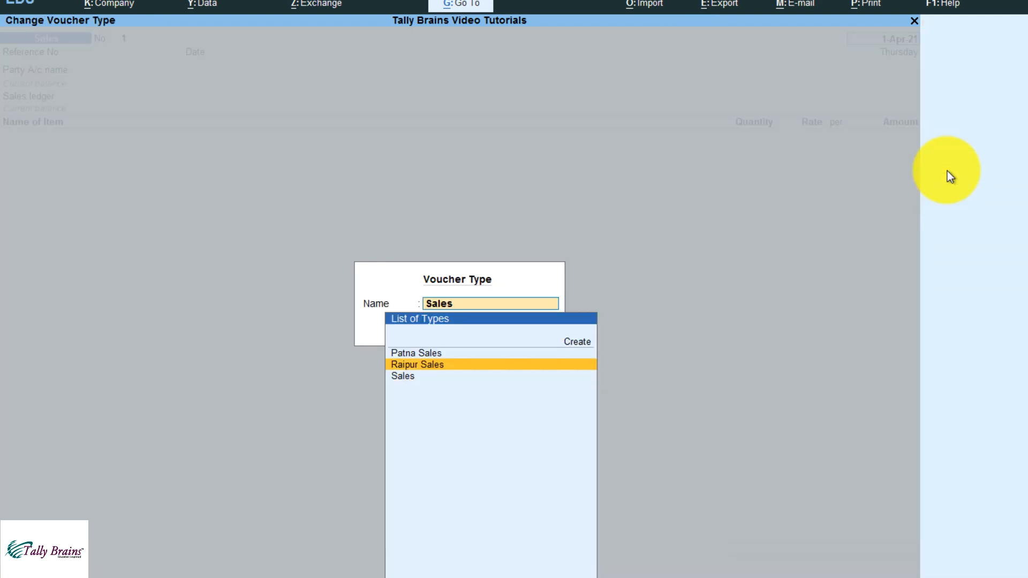
key(Up)
key(Down)
key(Up)
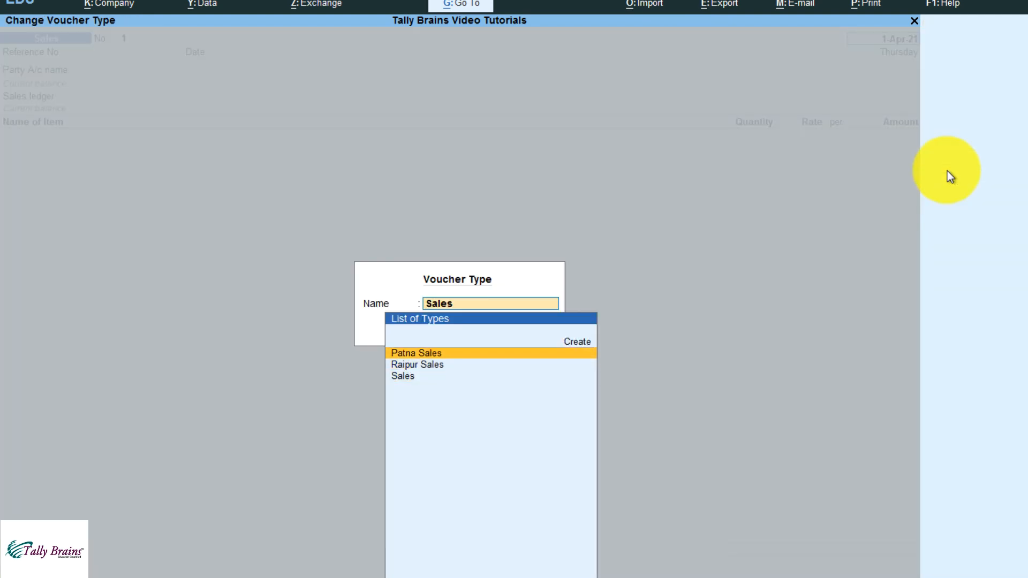
key(Return)
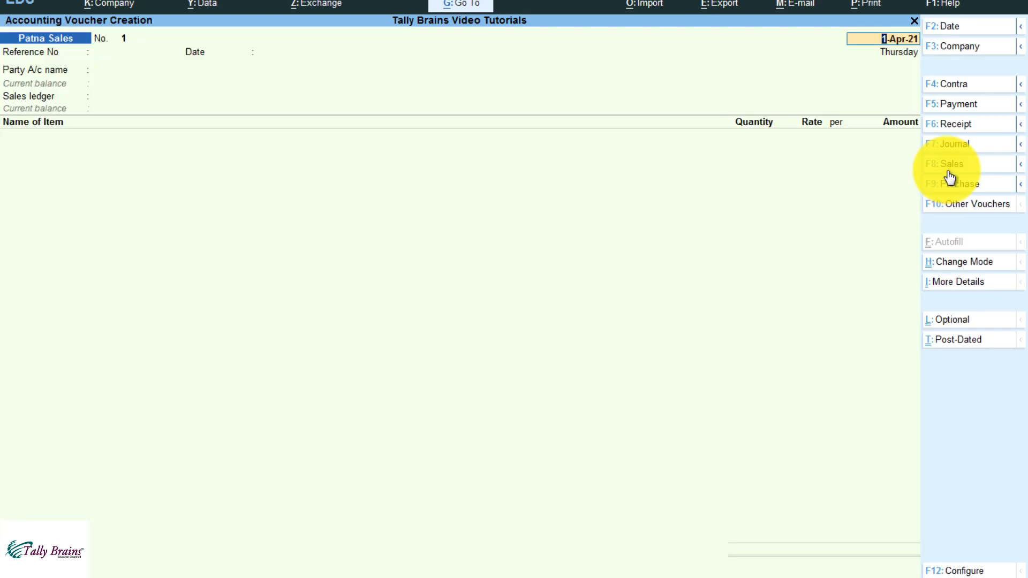
- Change the sales voucher's type to Raipur Sales and quit voucher entry without saving a voucher
click(948, 172)
key(Down)
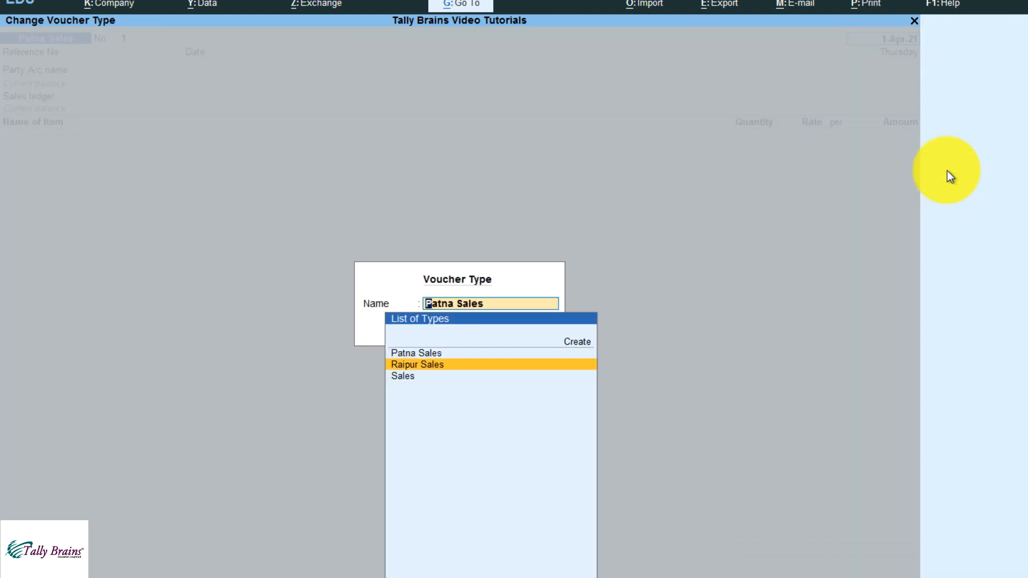
key(Return)
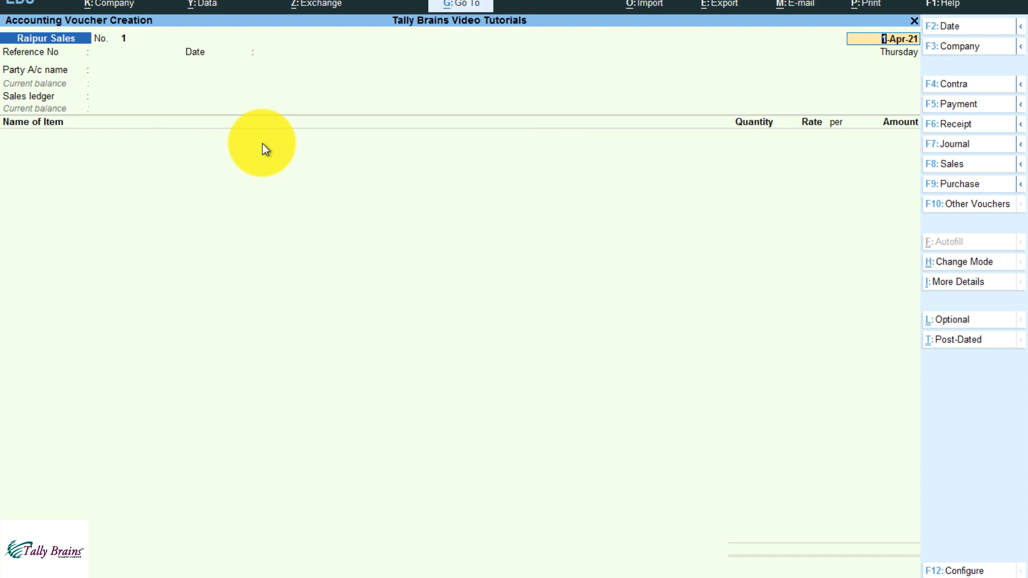
key(Escape)
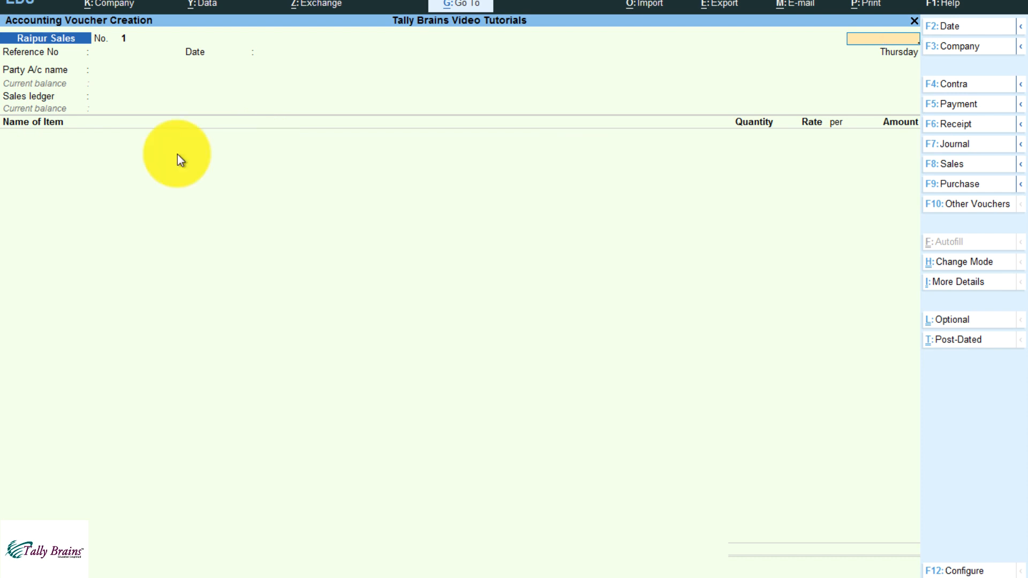
key(y)
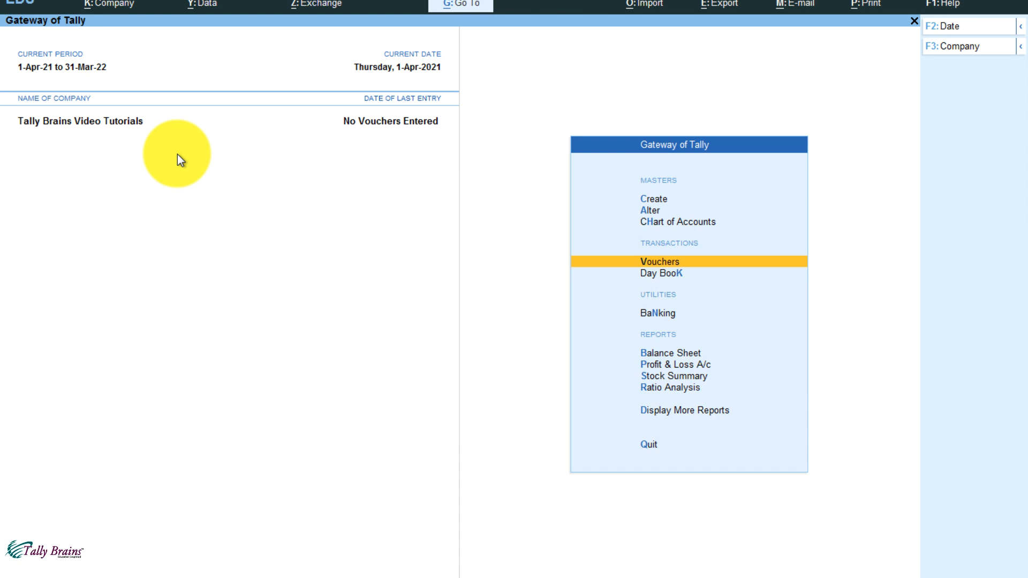
- Open the Raipur Sales voucher type for alteration from the list of voucher types
key(Up)
key(Up)
key(Return)
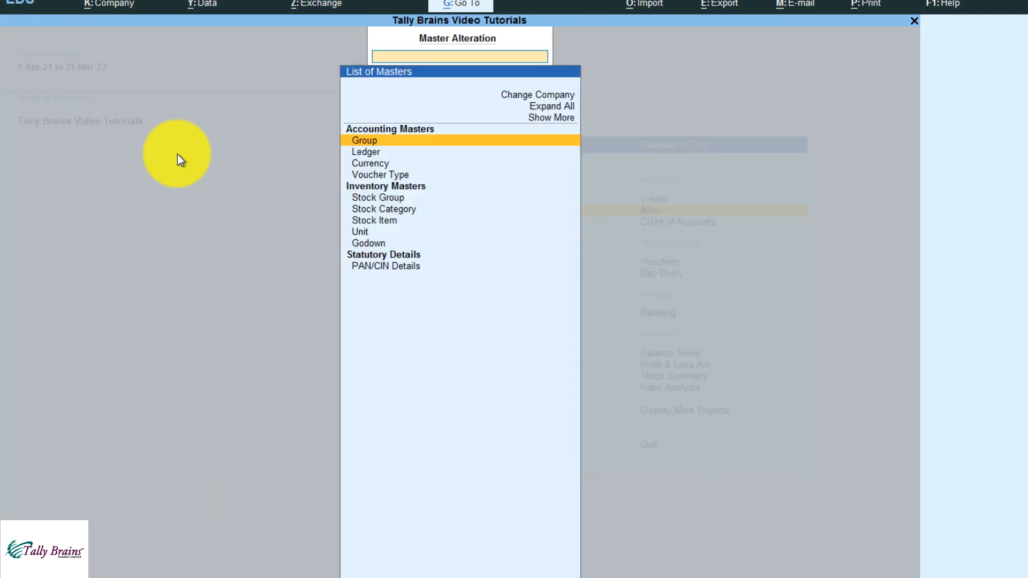
key(Down)
key(Down)
key(Down)
key(Return)
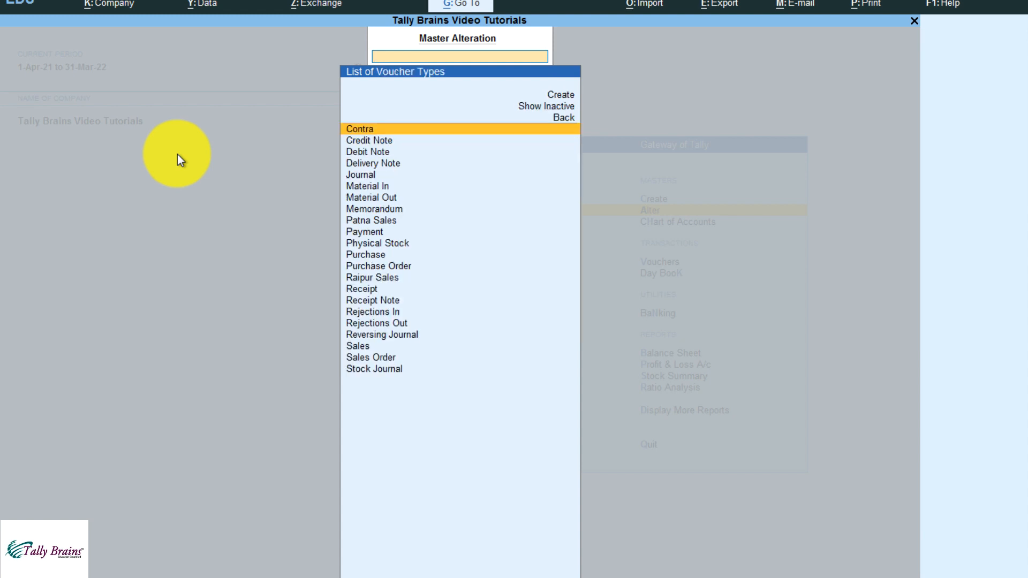
text(Raipur)
key(Return)
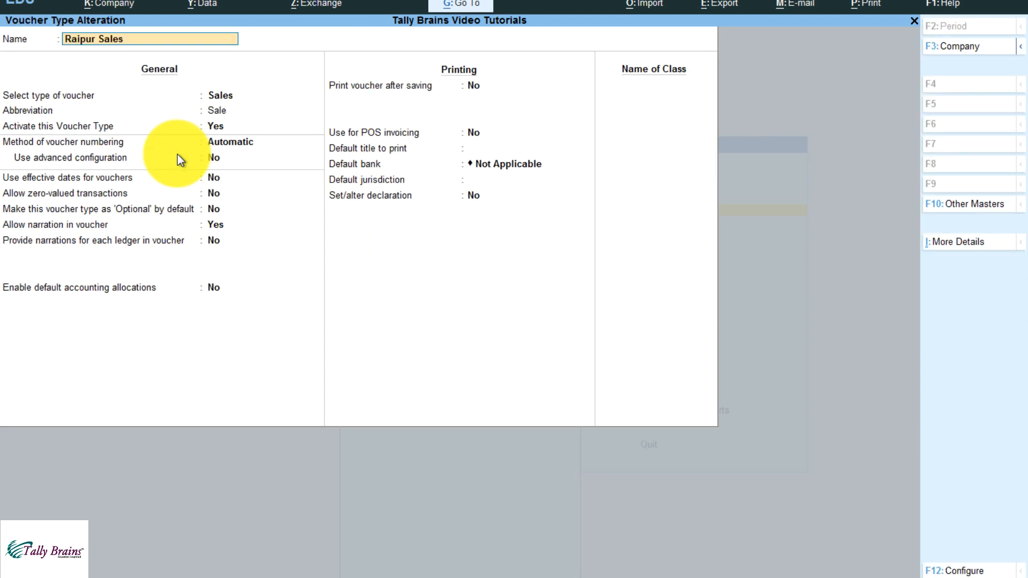
- Review the numbering methods available for Raipur Sales and return to the Gateway of Tally without saving changes
key(Return)
key(Return)
key(Return)
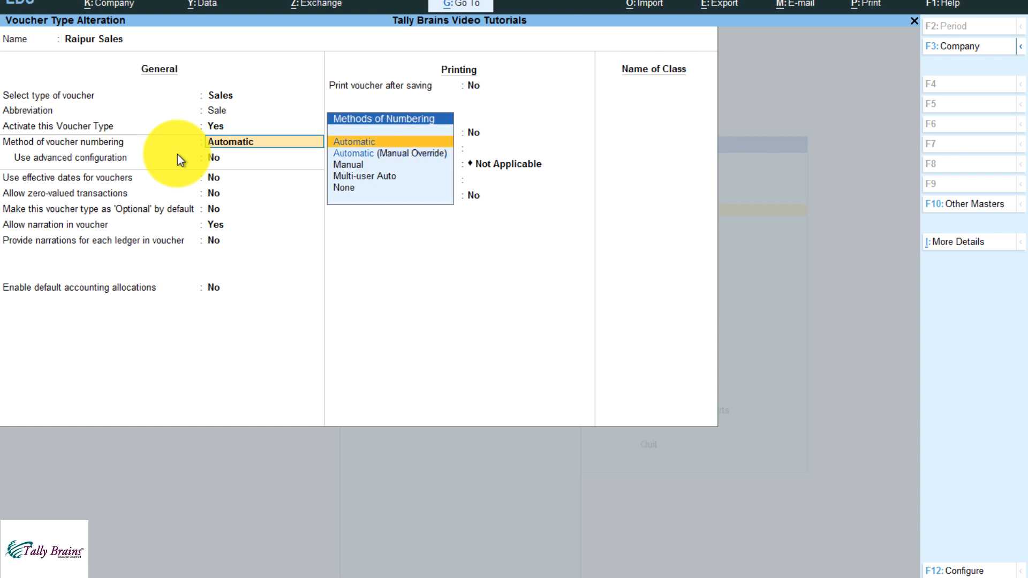
key(Down)
key(Down)
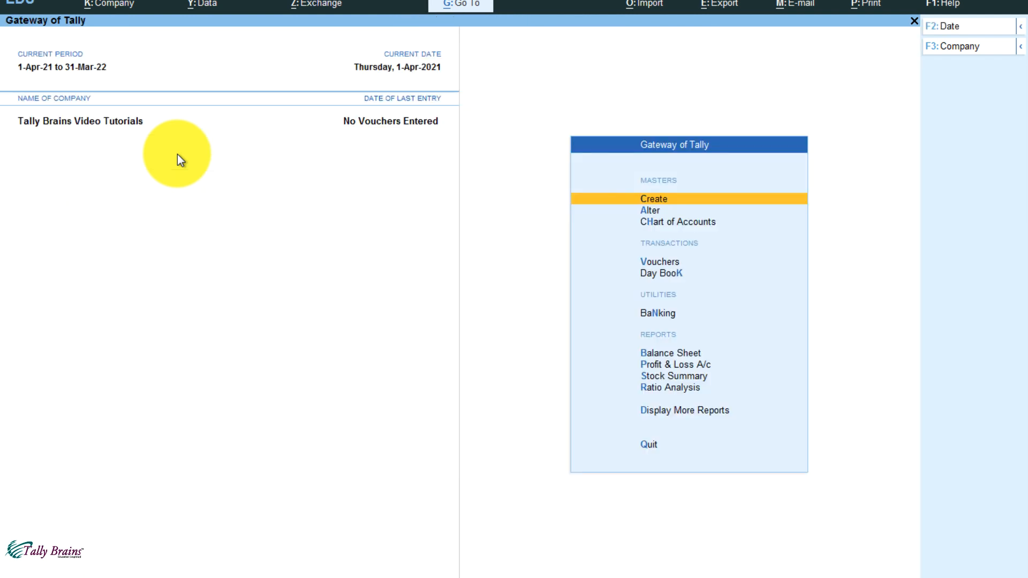
- Open master creation and examine the entries listed under Accounting Masters and Inventory Masters
key(Return)
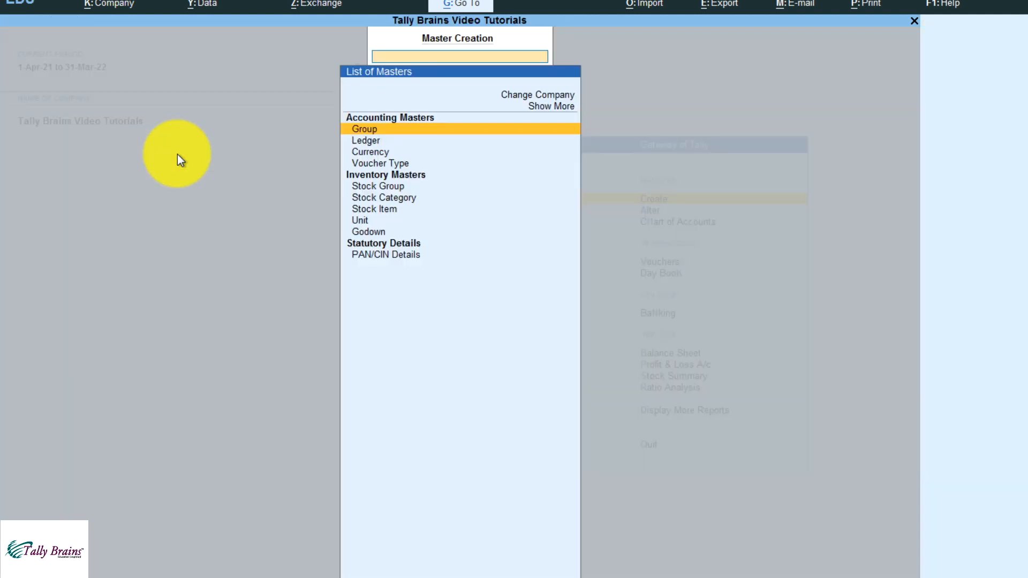
key(Down)
key(Down)
key(Down)
key(Down)
key(Down)
key(Up)
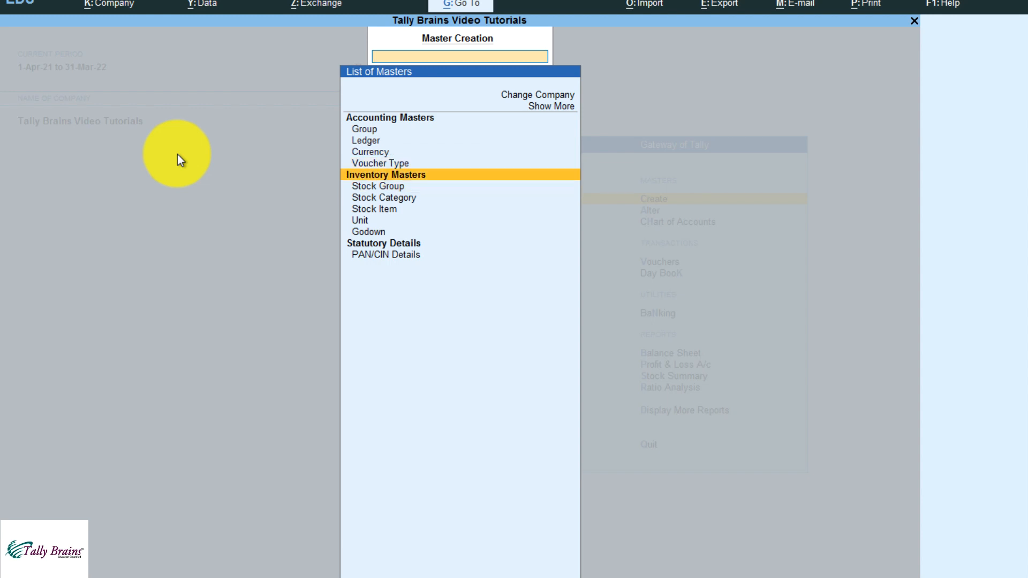
key(Up)
key(Up)
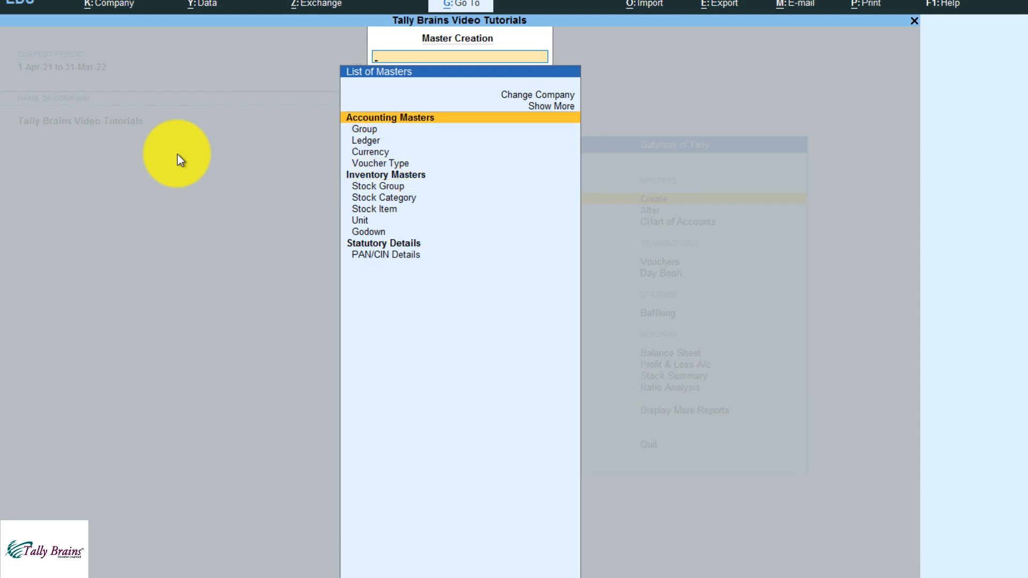
key(Down)
key(Down)
key(Down)
key(Down)
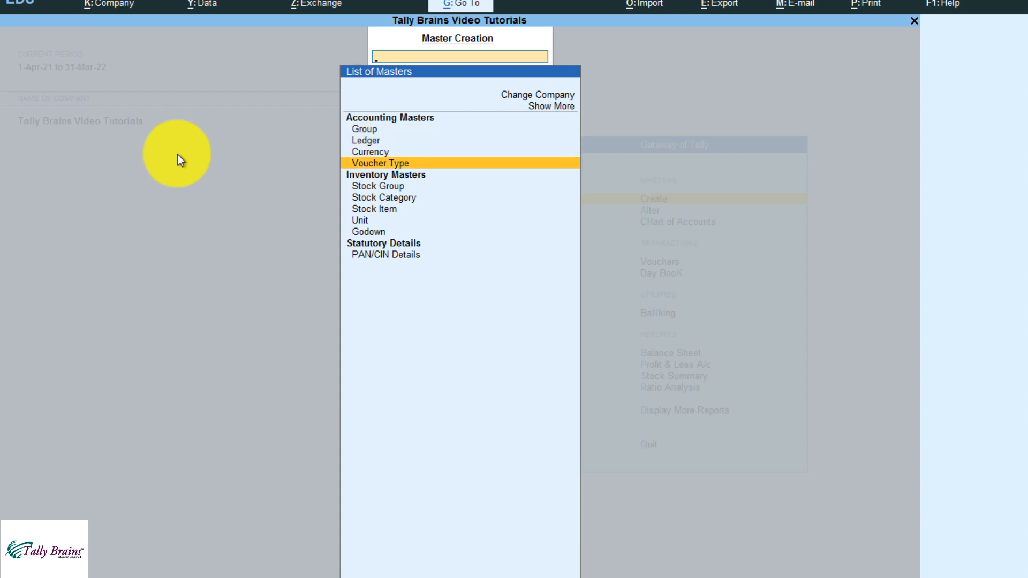
key(Up)
key(Up)
key(Up)
key(Up)
key(Down)
key(Down)
key(Down)
key(Down)
key(Down)
key(Down)
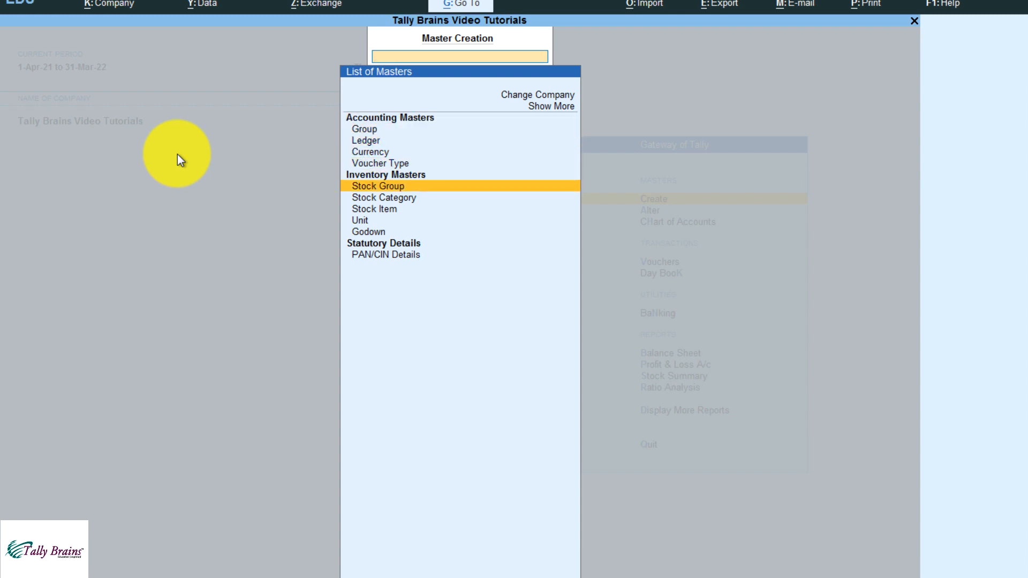
key(Up)
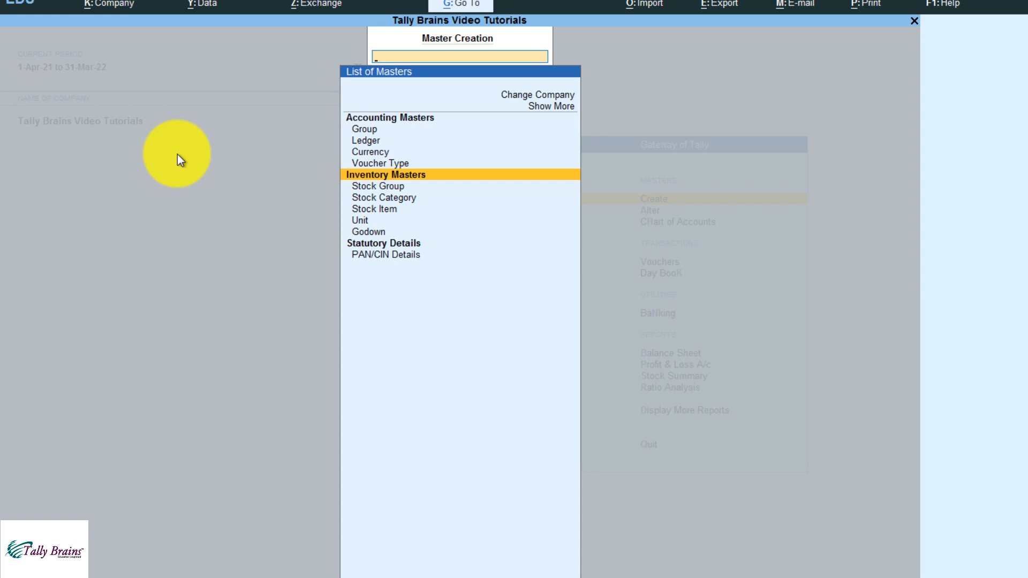
key(Down)
key(Down)
key(Down)
key(Down)
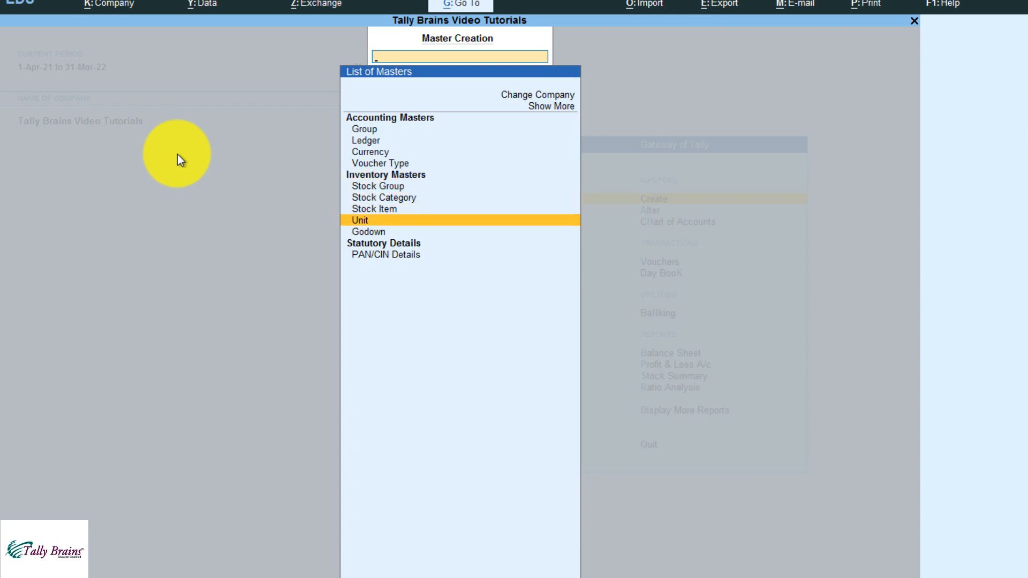
key(Down)
key(Up)
key(Up)
key(Up)
key(Up)
key(Up)
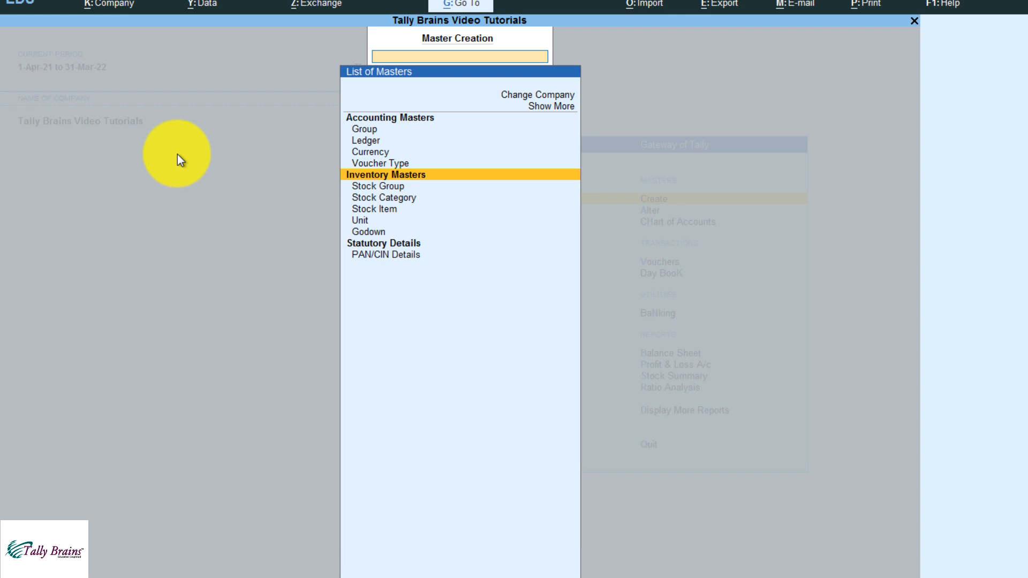
key(ctrl+2)
drag(639, 148, 623, 93)
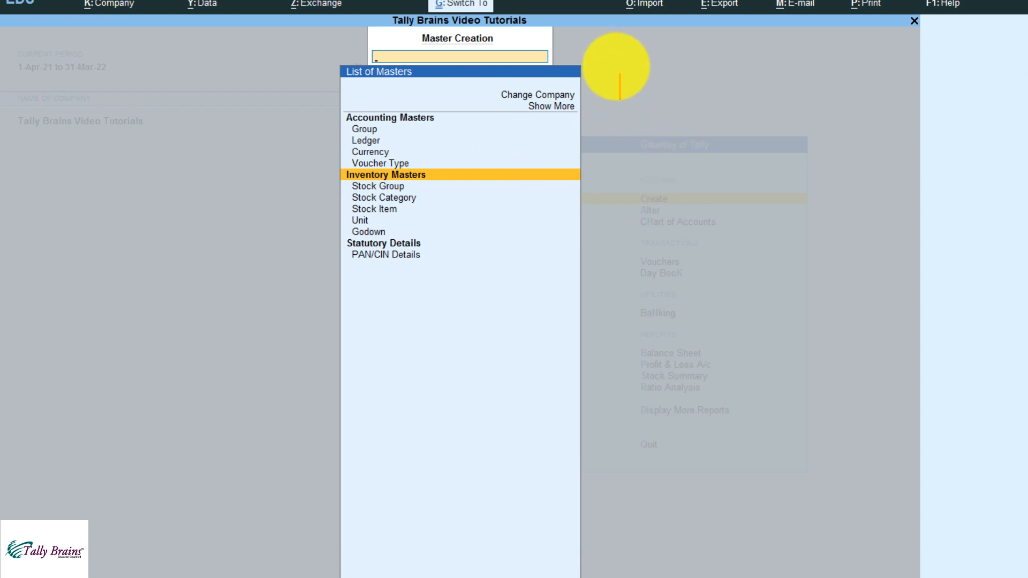
text(Sold goods wort)
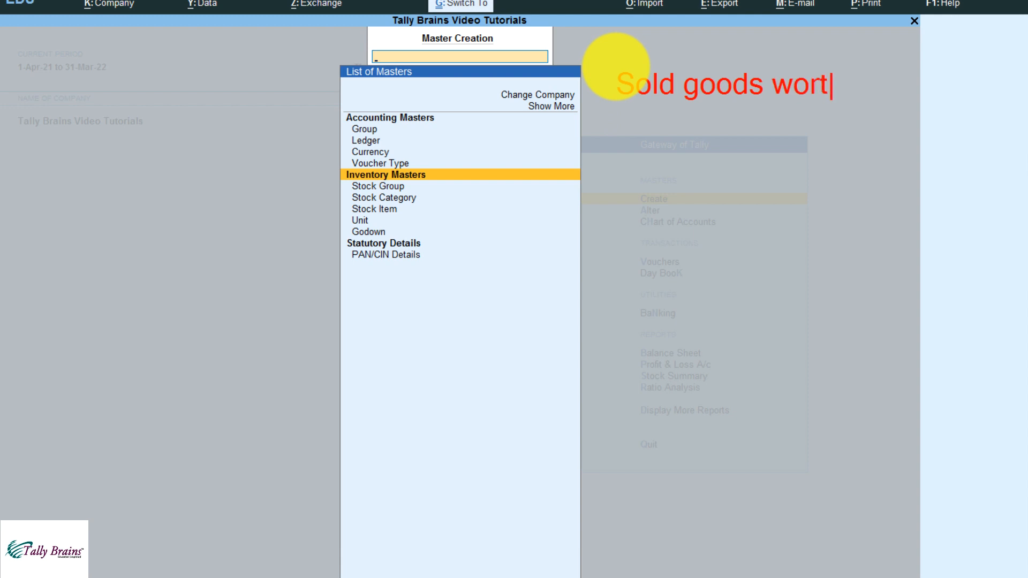
text(h rs 1000.)
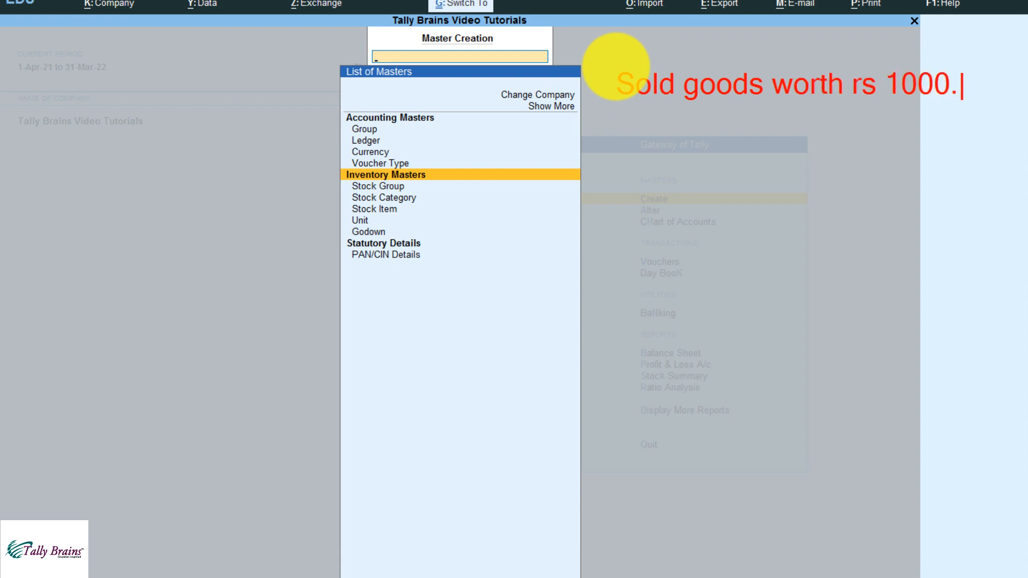
key(Return)
text(Sold 10pcs bottles @100/pc)
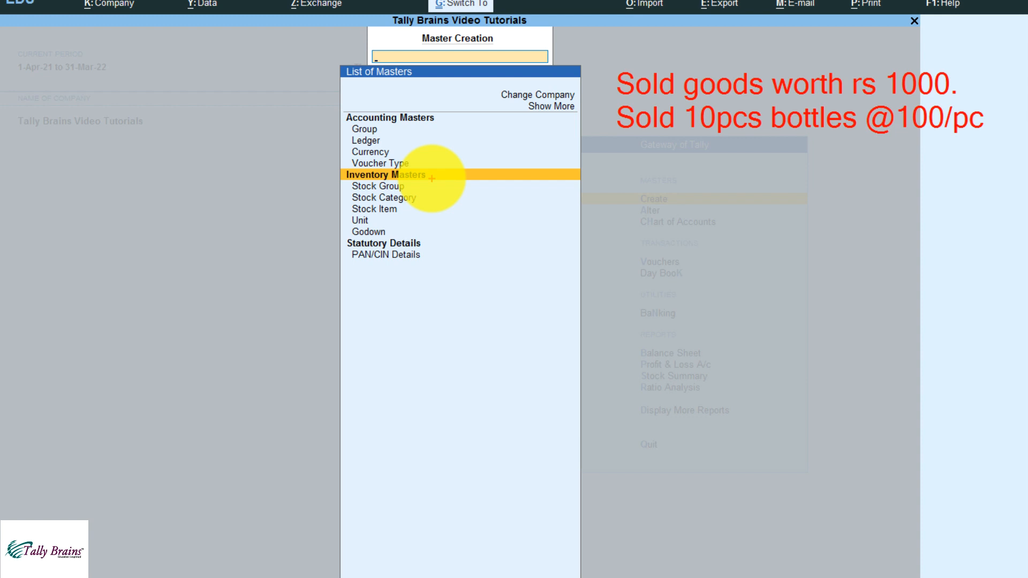
key(Escape)
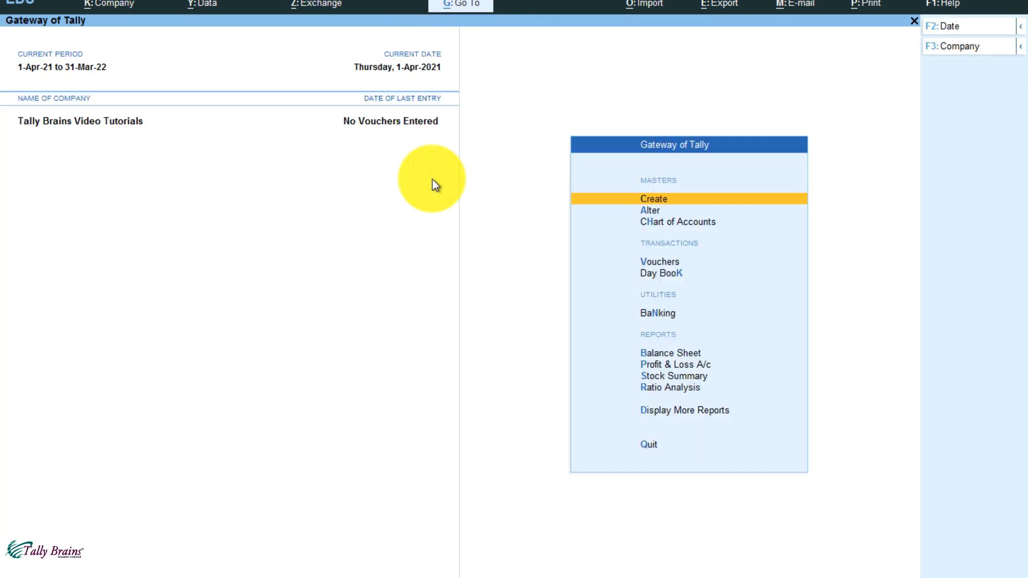
- Set Maintain Inventory to No in the company features and reopen the master creation list
key(Return)
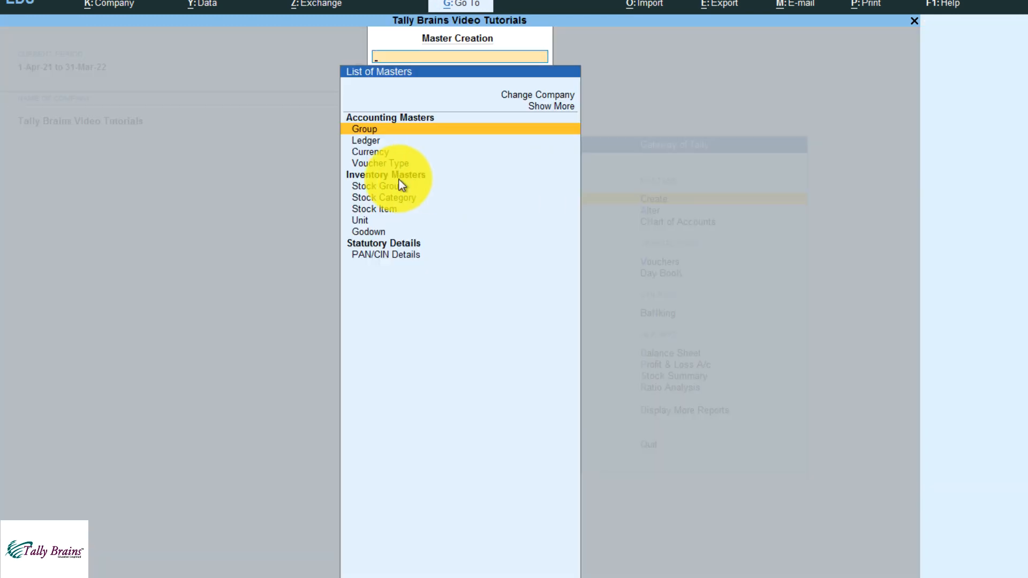
click(119, 9)
key(Up)
key(Up)
key(Up)
key(Up)
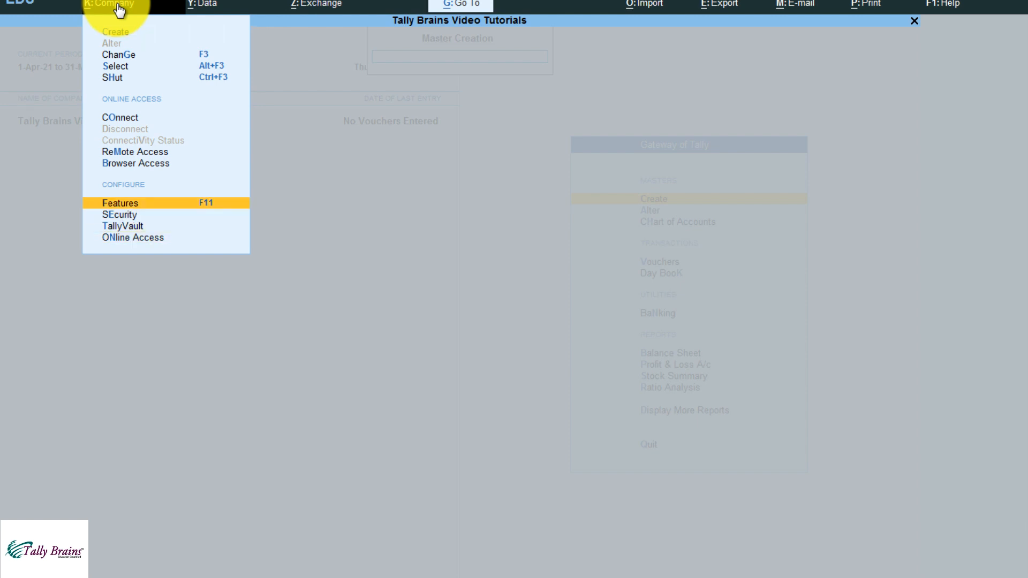
key(Return)
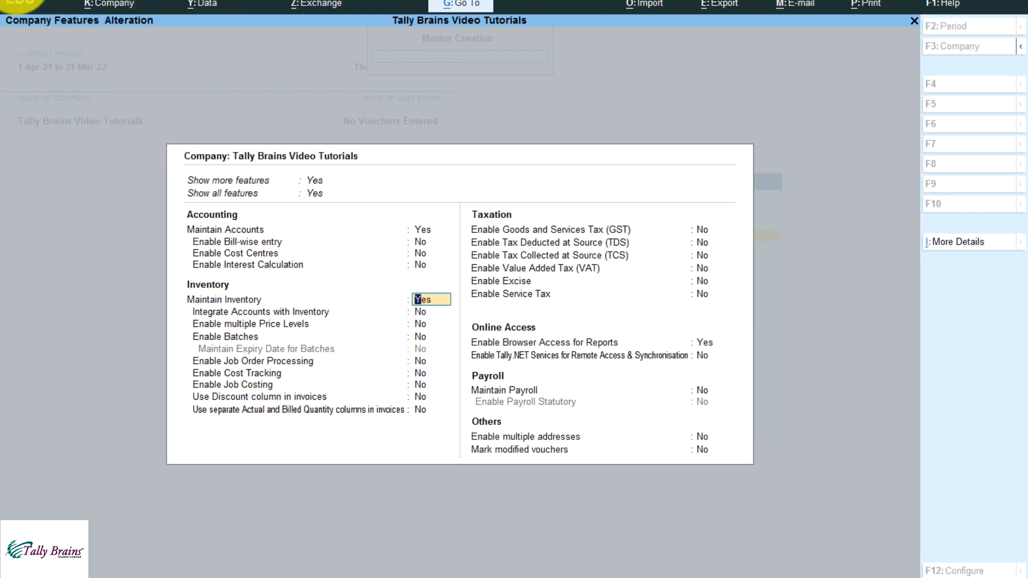
text(n)
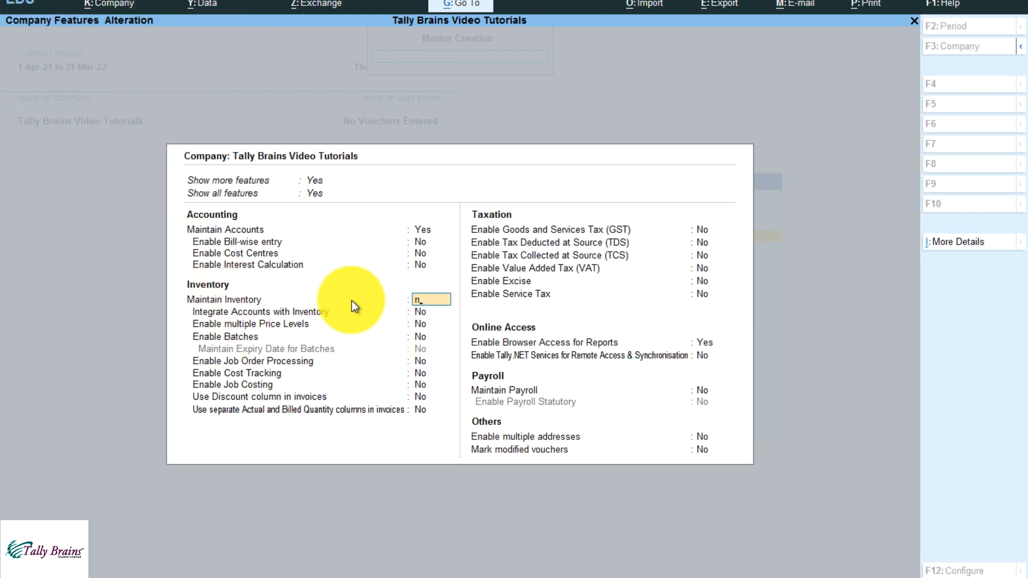
key(Return)
key(ctrl+a)
key(Escape)
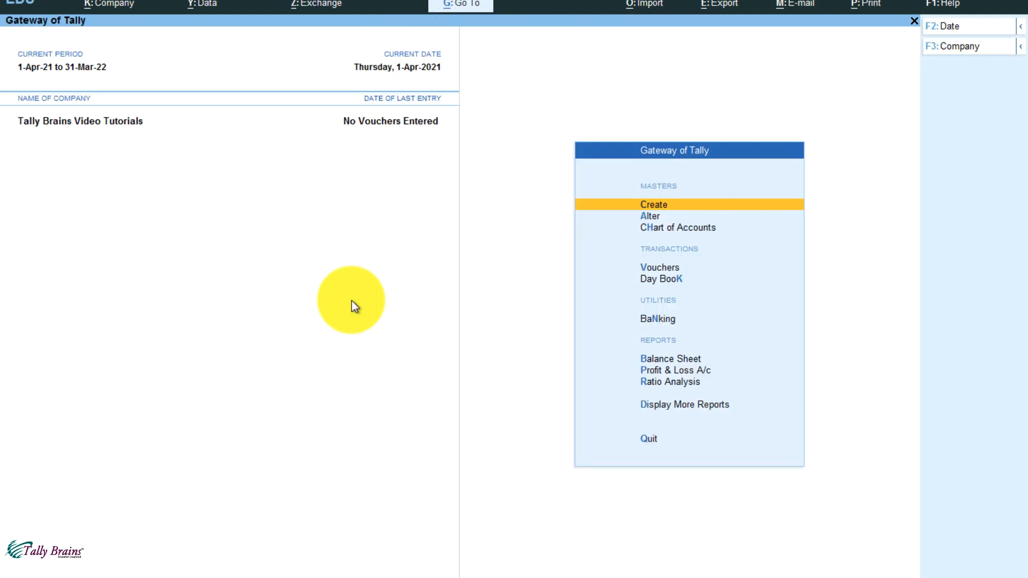
key(Return)
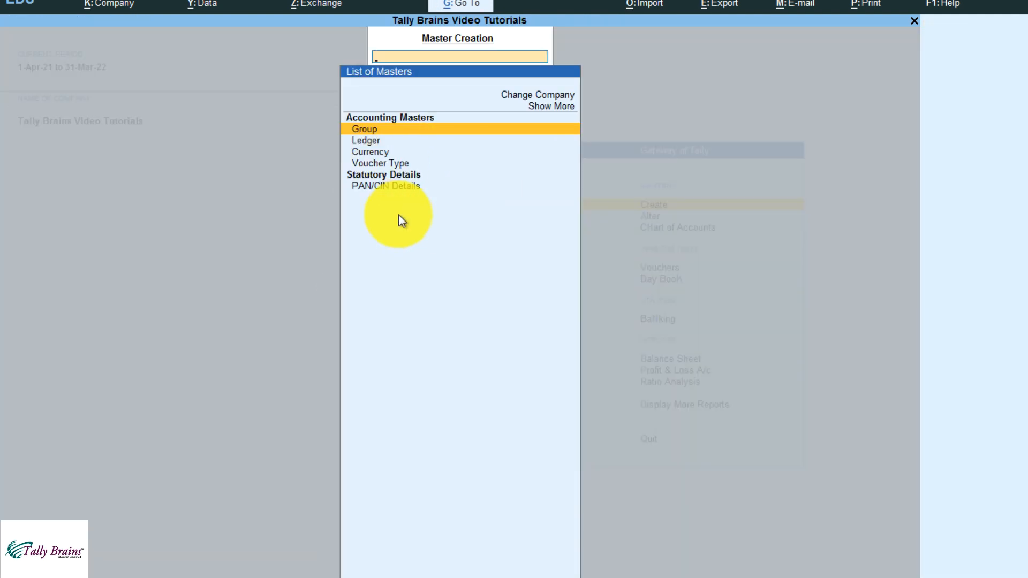
- Set Maintain Inventory back to Yes in the company features and save them
click(116, 5)
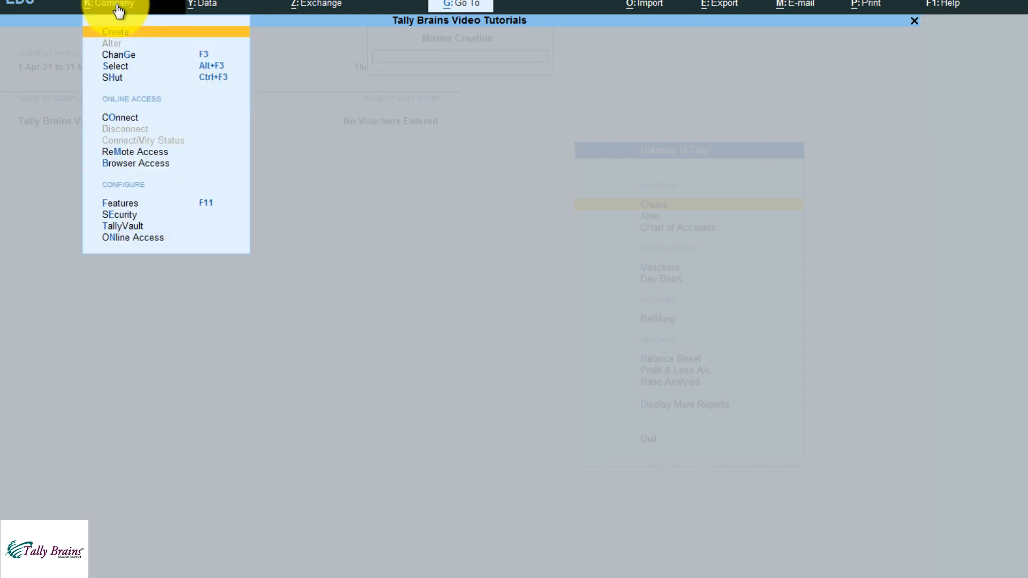
key(Up)
key(Up)
key(Up)
key(Up)
key(Return)
key(Down)
key(Down)
key(Down)
key(Down)
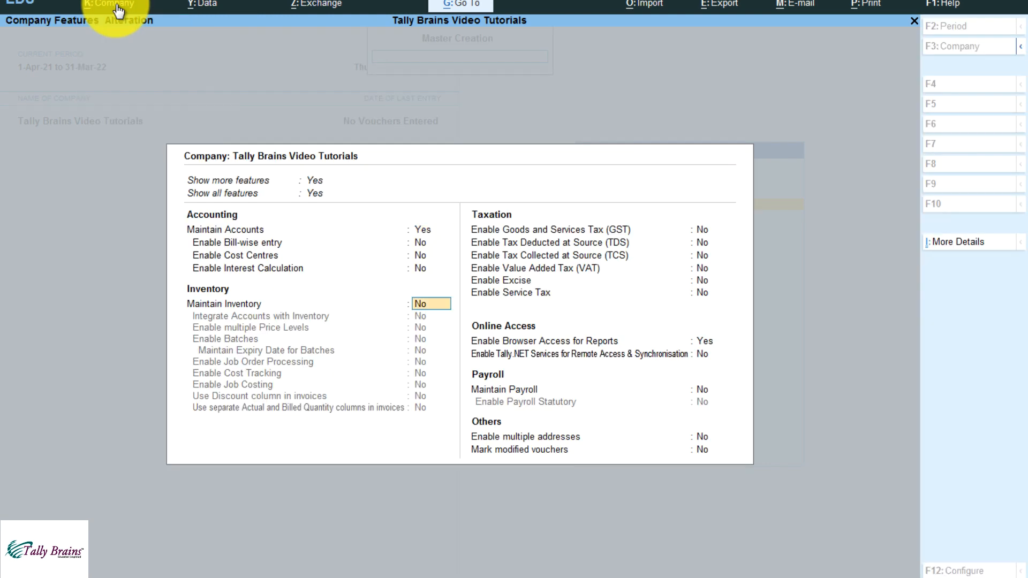
key(y)
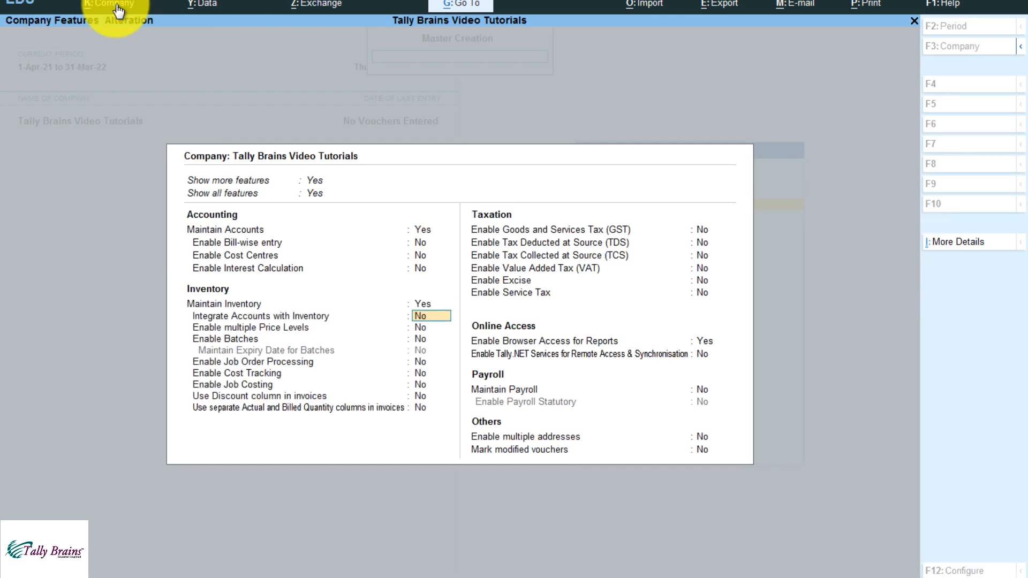
key(ctrl+a)
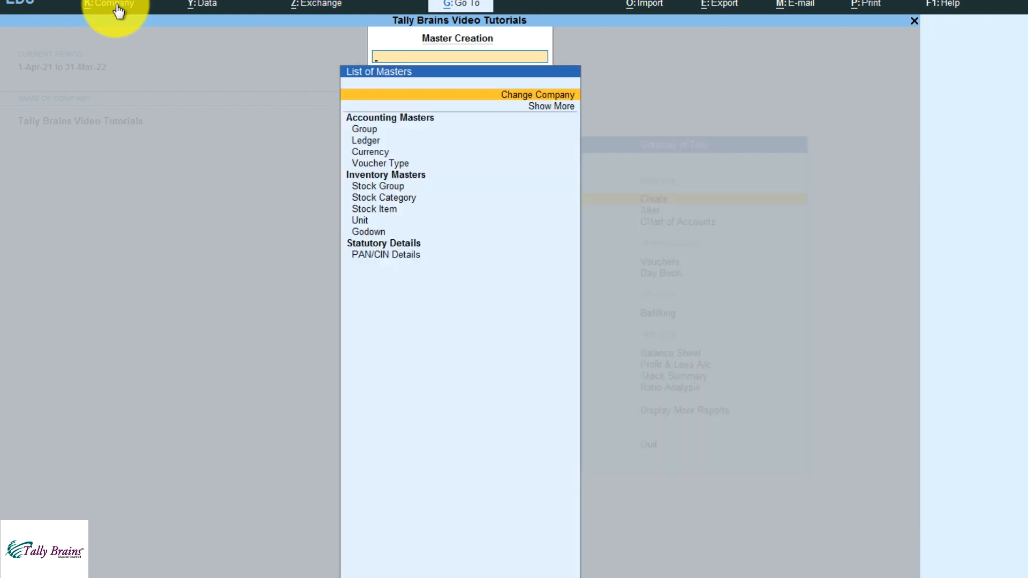
- Reopen the master creation list and highlight Stock Group under Inventory Masters
key(Escape)
key(Return)
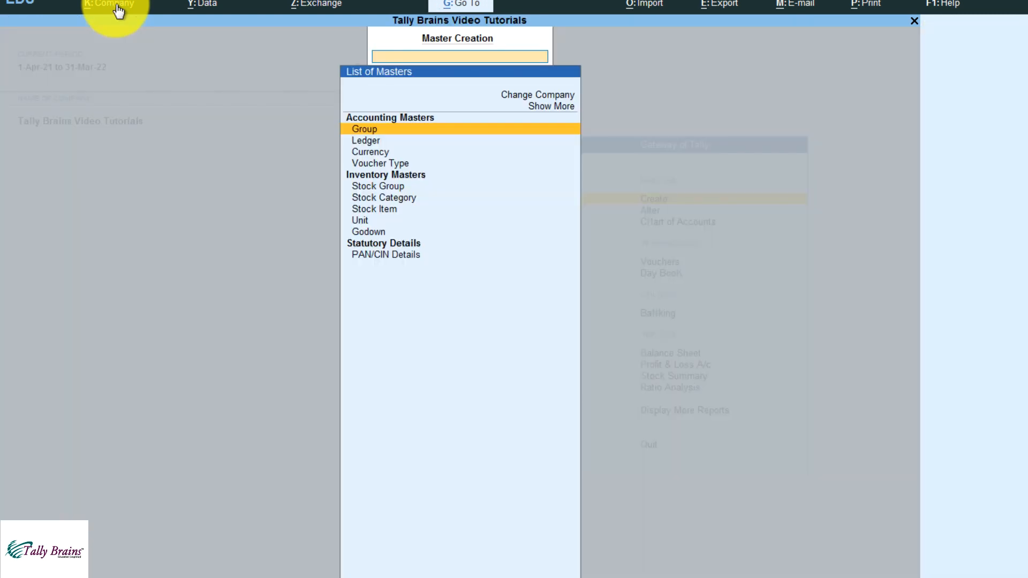
key(Down)
key(Down)
key(Down)
key(Down)
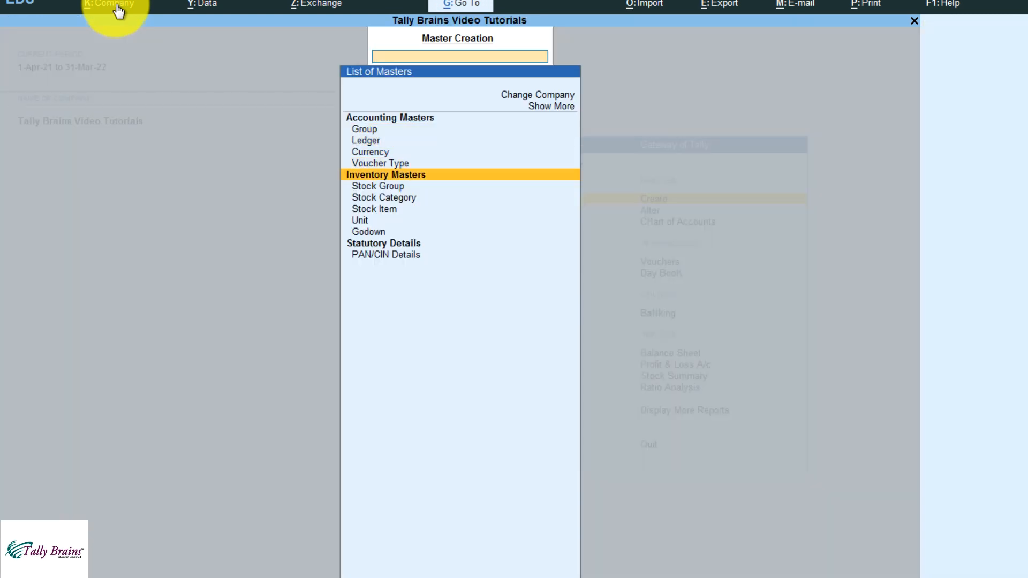
key(Down)
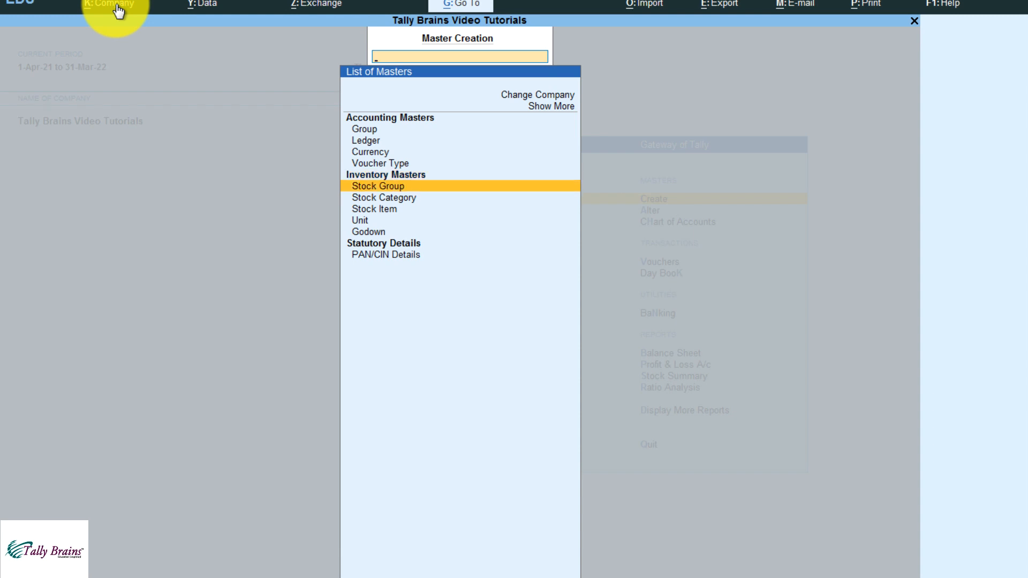
- Open the ledger creation form from Accounting Masters to view it, and close it without creating a ledger
key(Up)
key(Up)
key(Up)
key(Up)
key(Up)
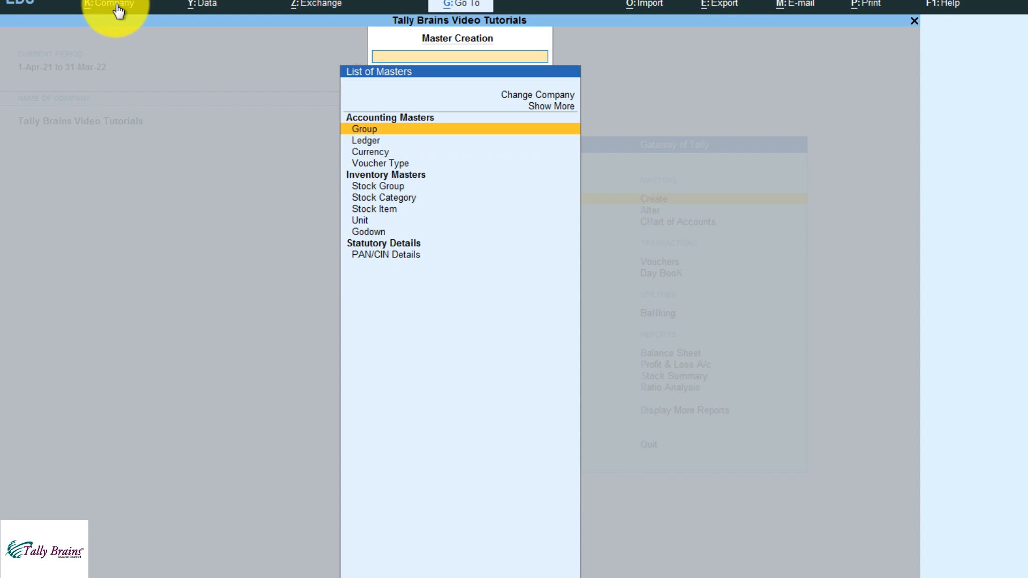
key(Down)
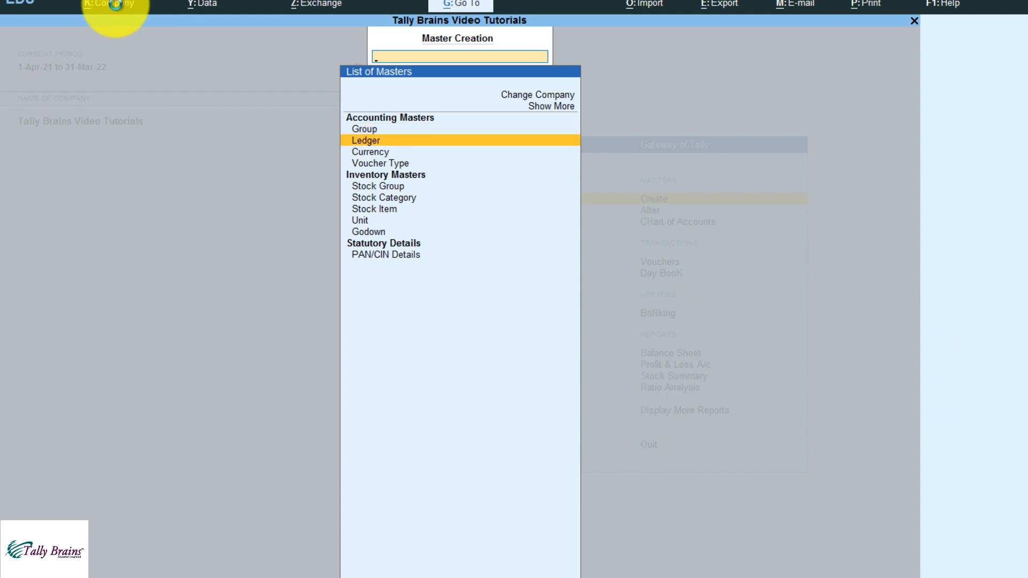
key(Return)
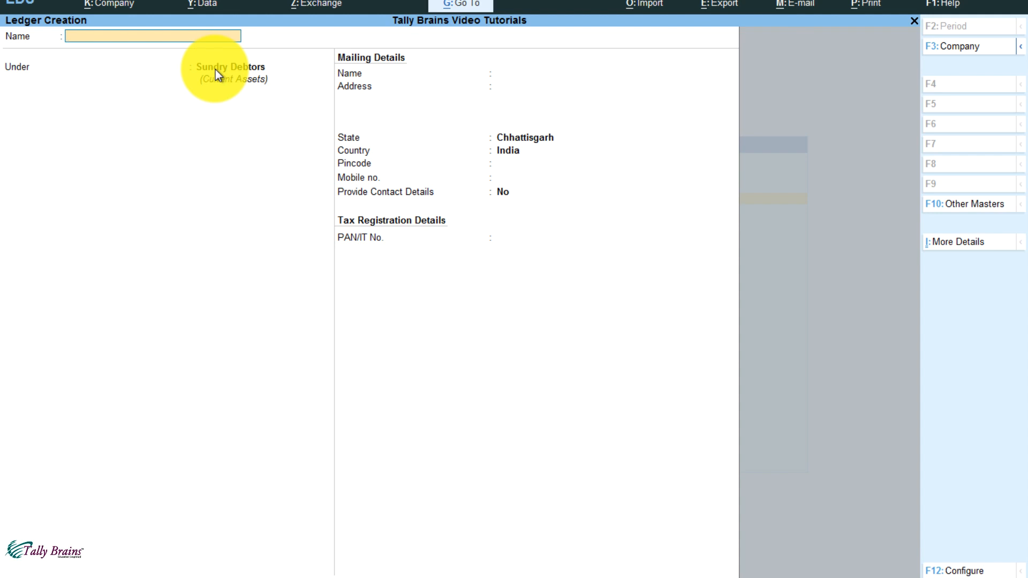
key(Escape)
- Reopen the master creation list, highlight Stock Group and annotate the screen with text starting "Electr"
key(Return)
key(Down)
key(Down)
key(Down)
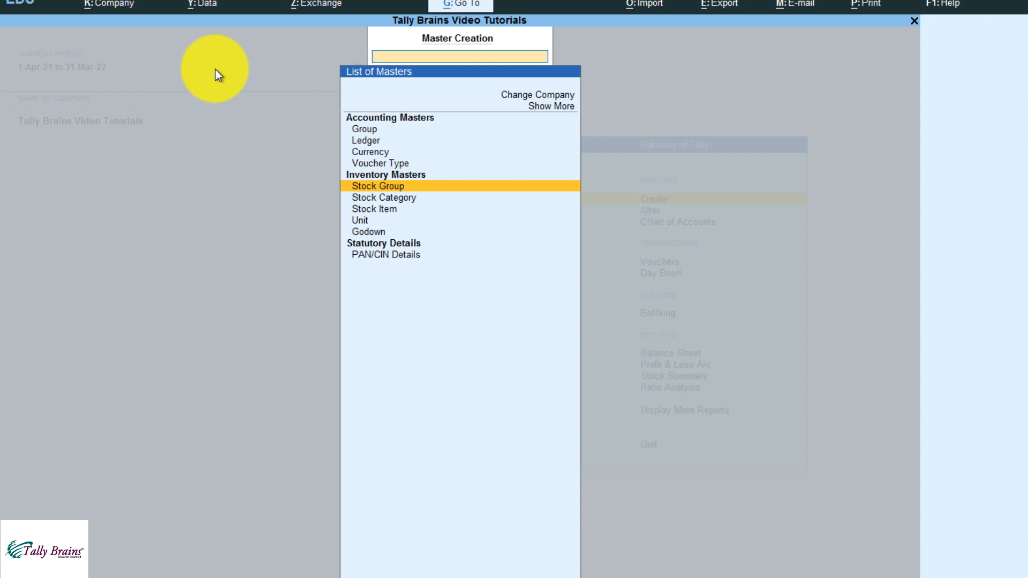
key(ctrl)
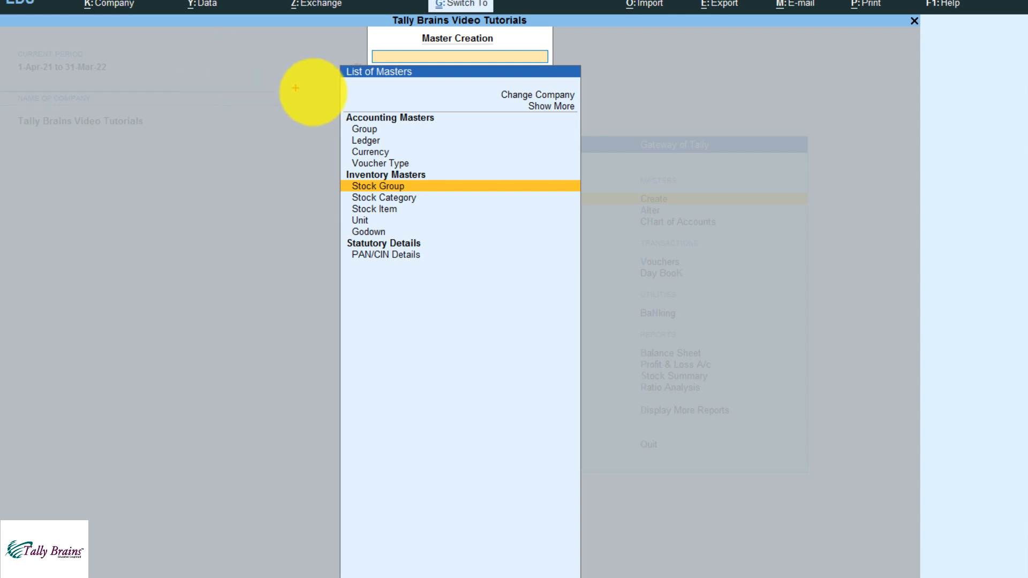
text(Electr)
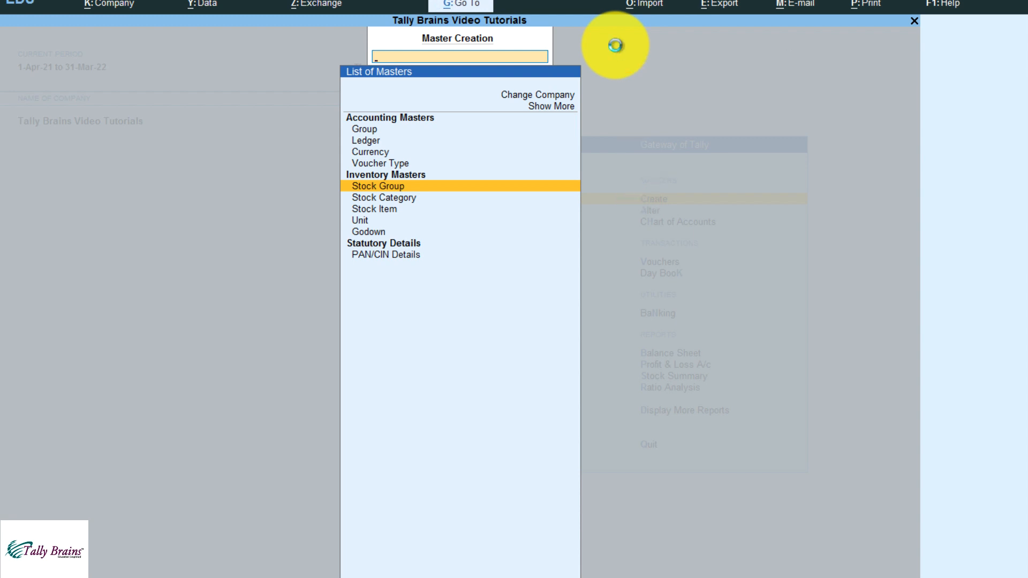
- Create a stock group named Refrigerator
key(Return)
text(Freeze)
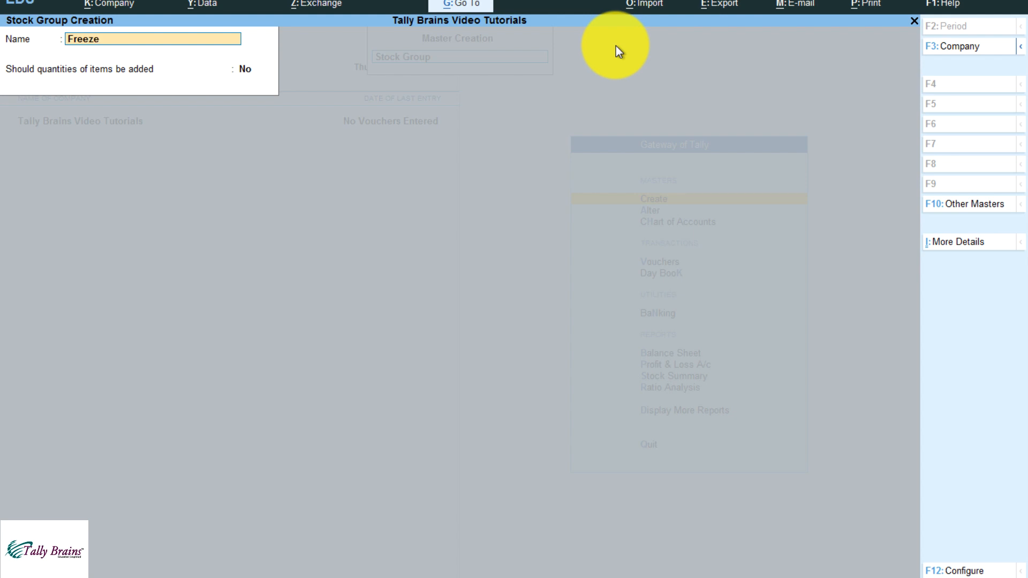
key(Return)
key(BackSpace)
key(BackSpace)
text(Refrigerator)
key(Return)
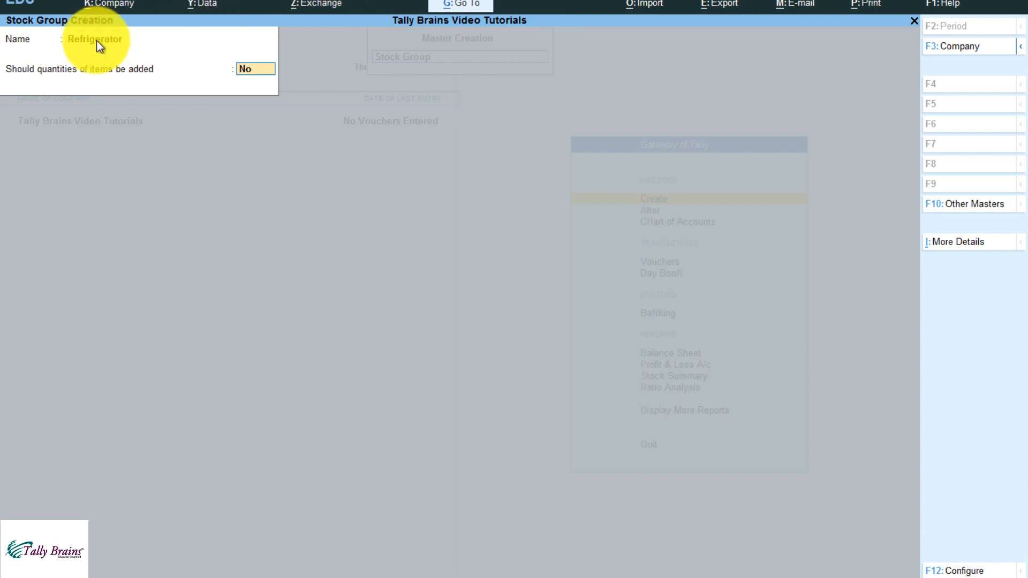
key(Return)
key(Return)
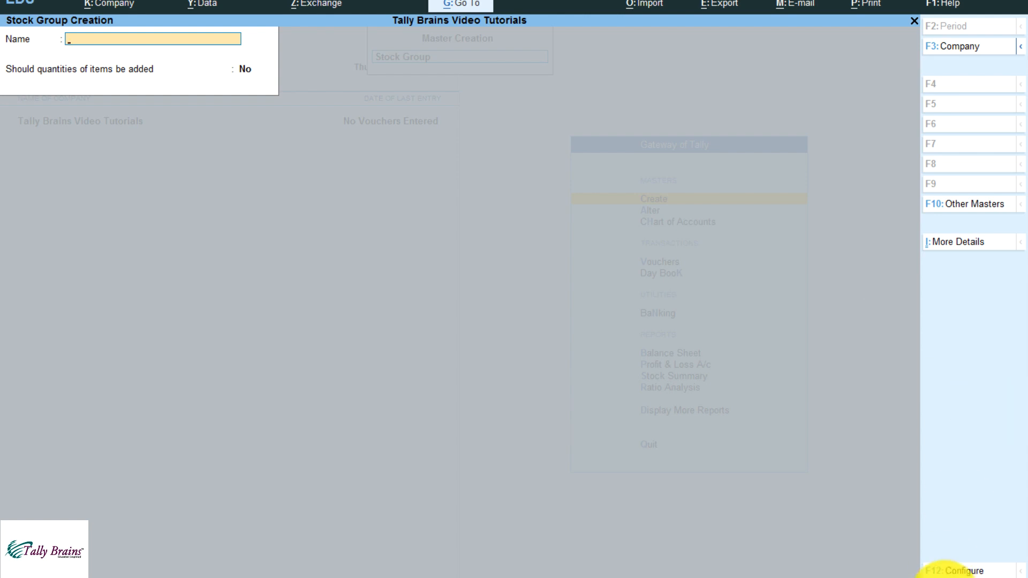
- Set "Use Primary or a parent Stock Group for Stock Groups" to Yes in the stock group configuration
click(951, 572)
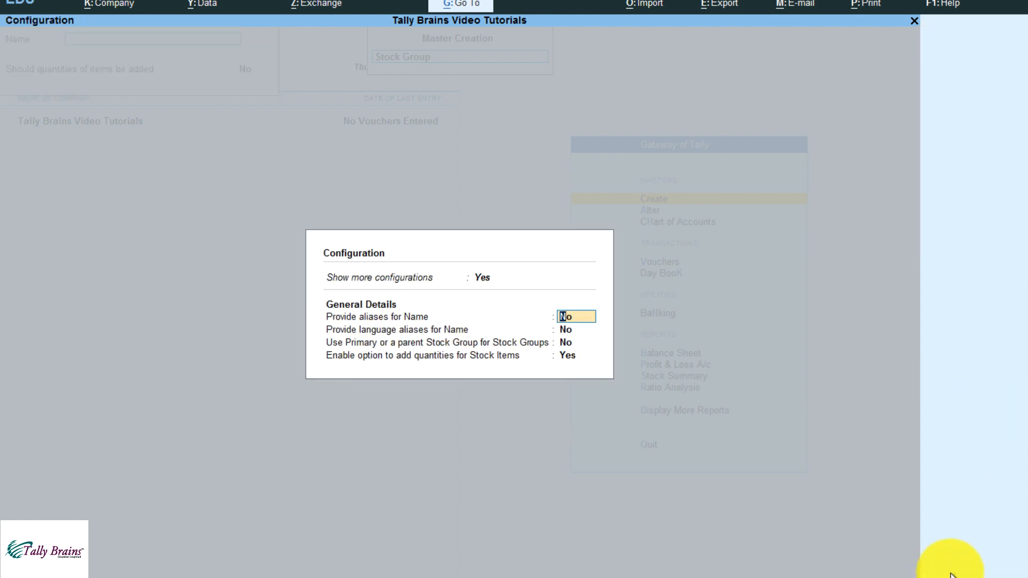
key(Return)
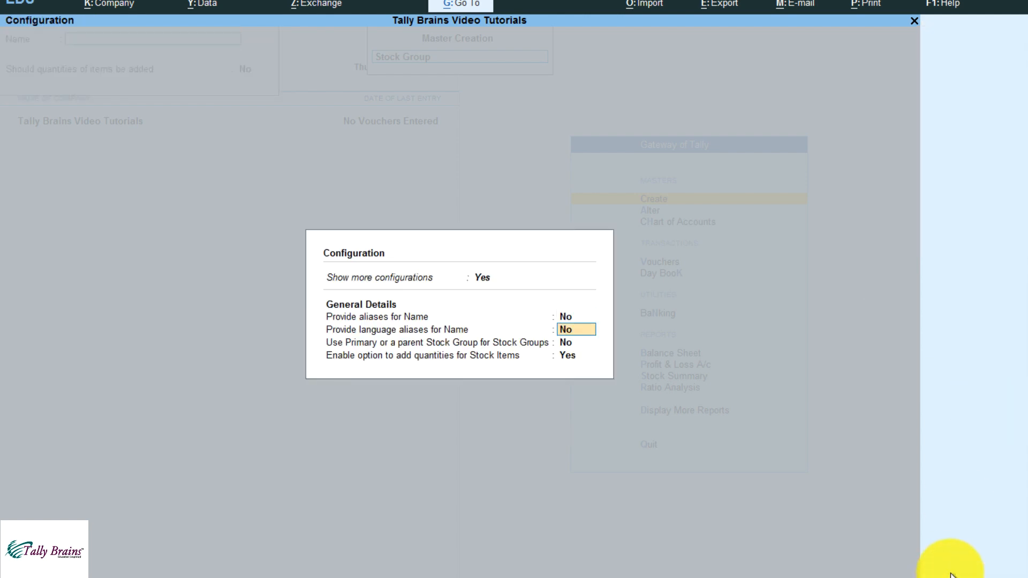
key(Up)
key(Down)
key(Down)
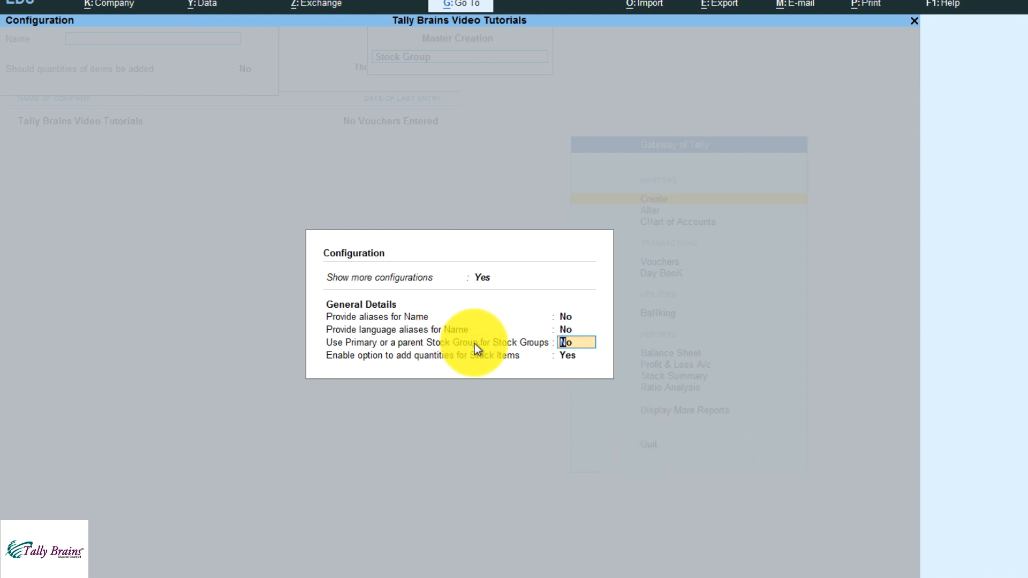
key(y)
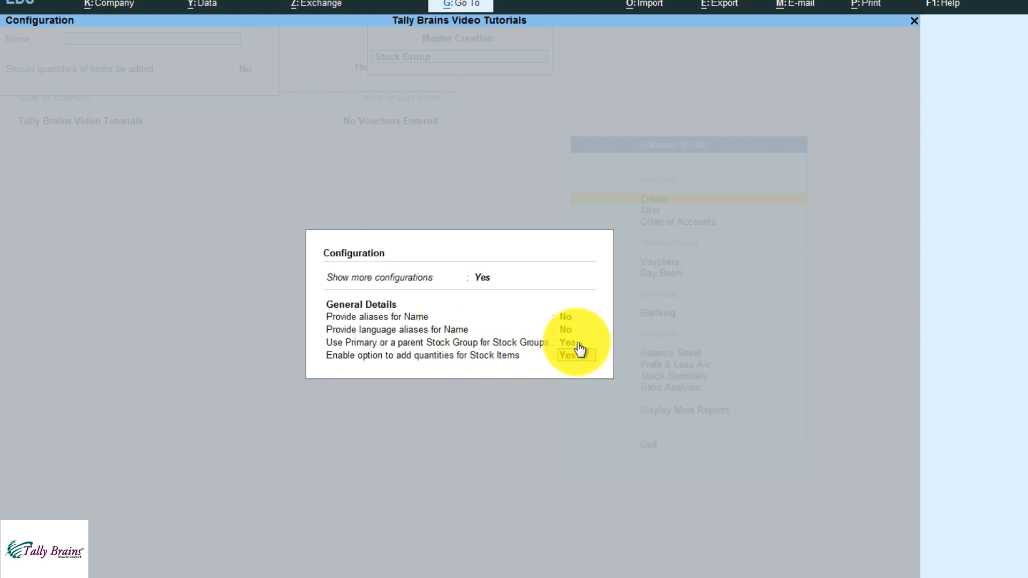
key(Return)
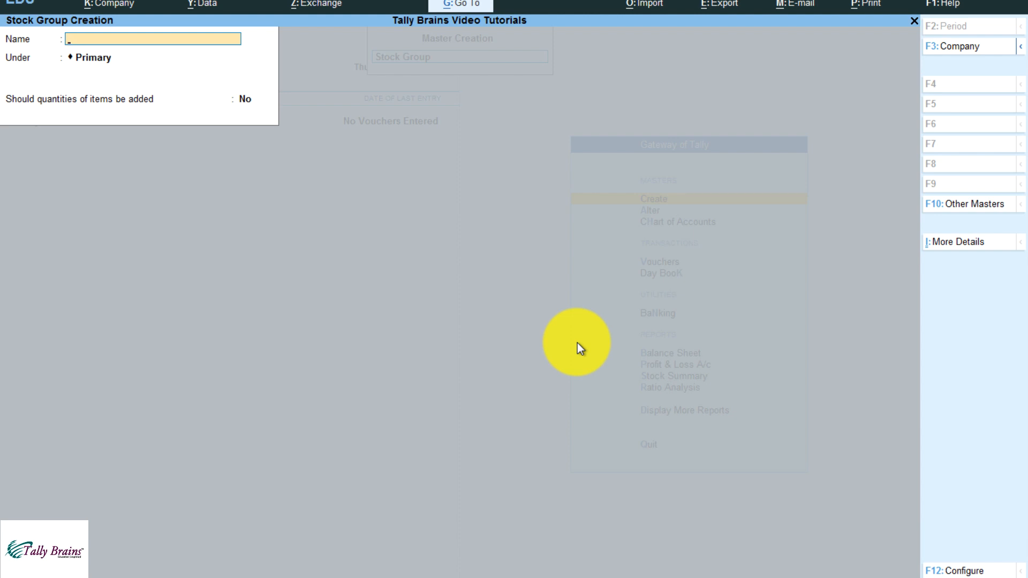
- Name the new stock group Single Door Refrigerator and place it under Refrigerator
text(Single Door Refrigerator)
key(Return)
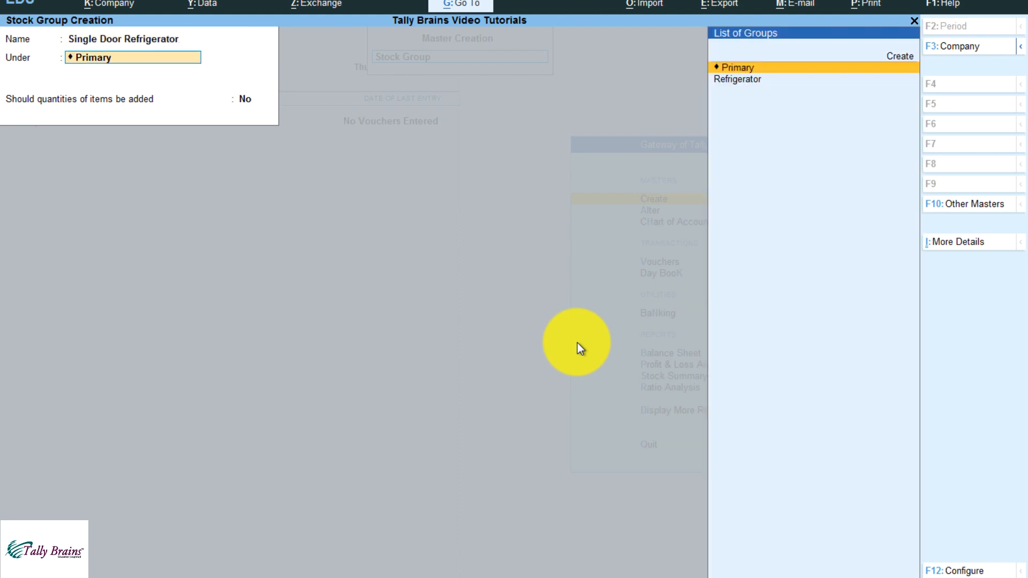
key(Down)
key(Return)
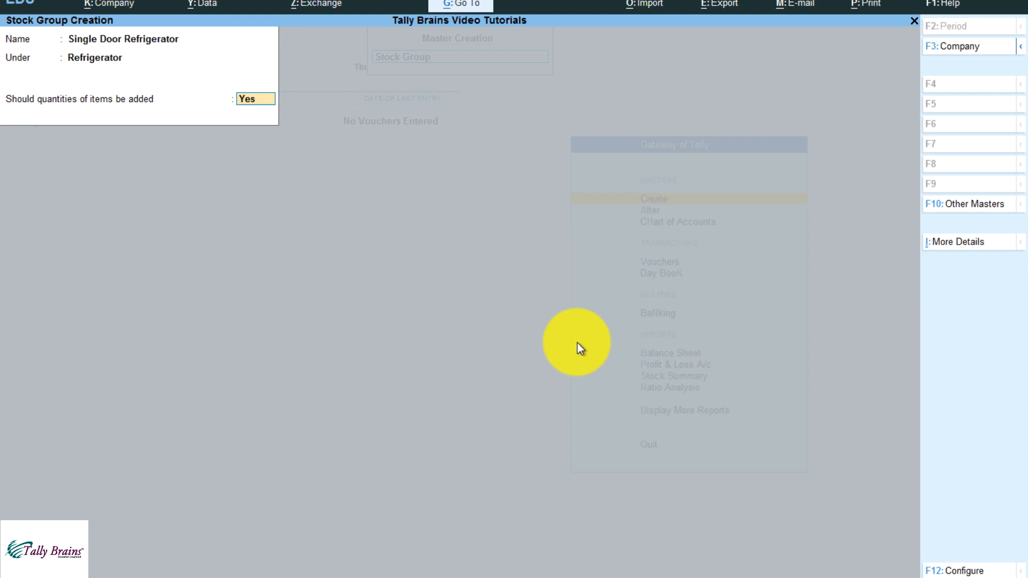
- Set "Use Primary or a parent Stock Group for Stock Groups" to No in the configuration
click(958, 572)
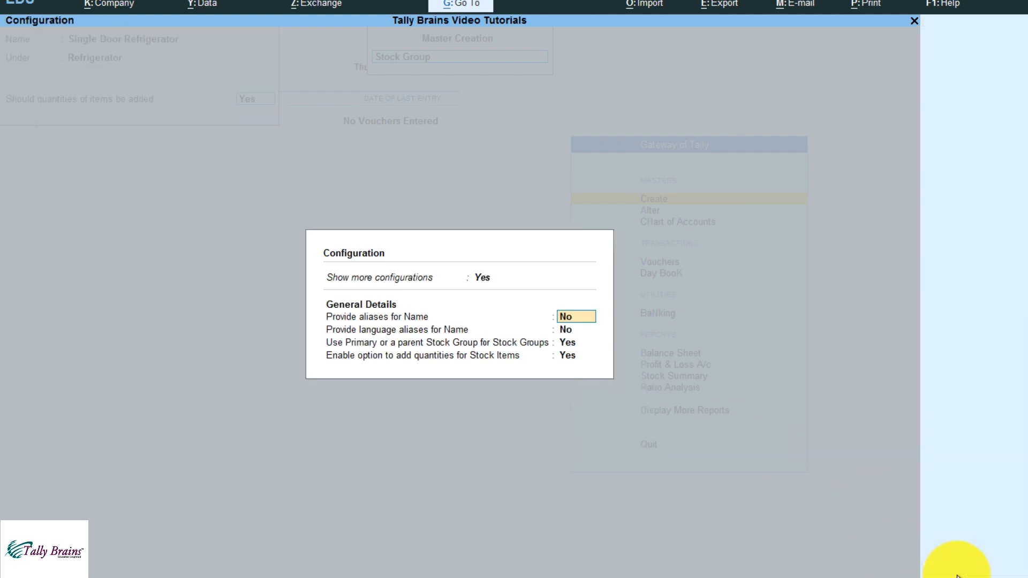
key(Return)
key(Return)
text(n)
key(Return)
key(Return)
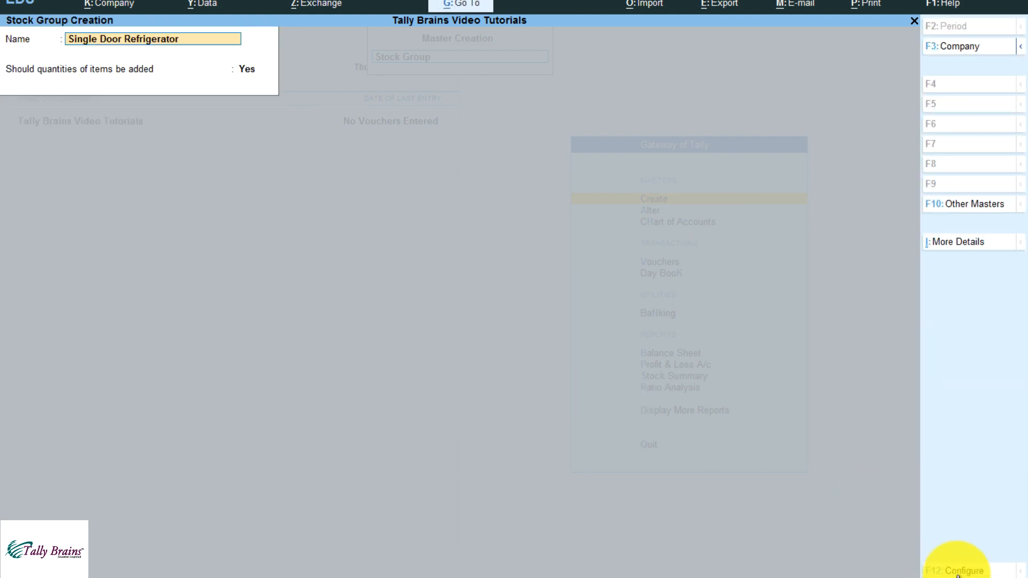
- Set the parent Stock Group option back to Yes and save the configuration
click(957, 571)
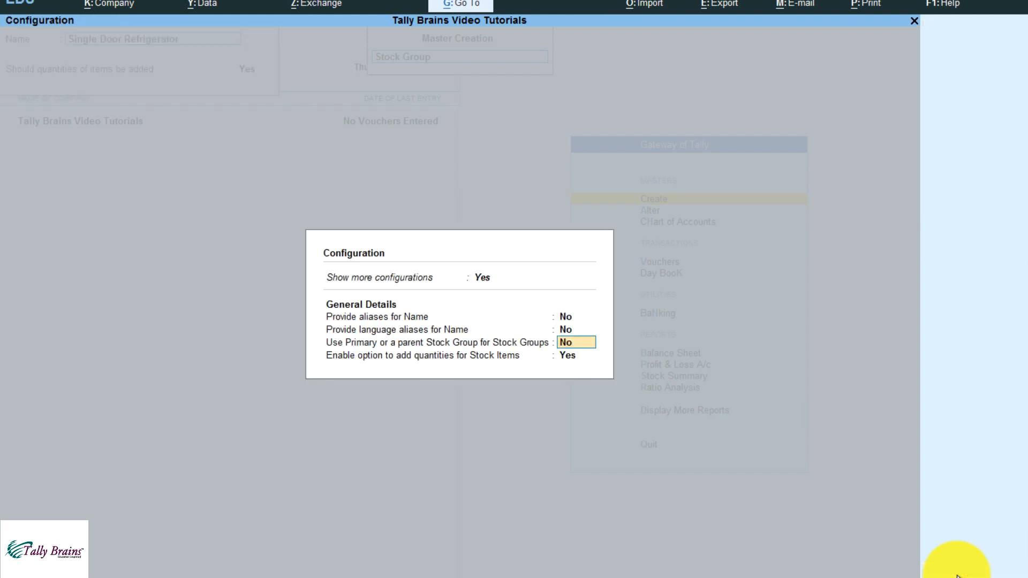
text(y)
key(Return)
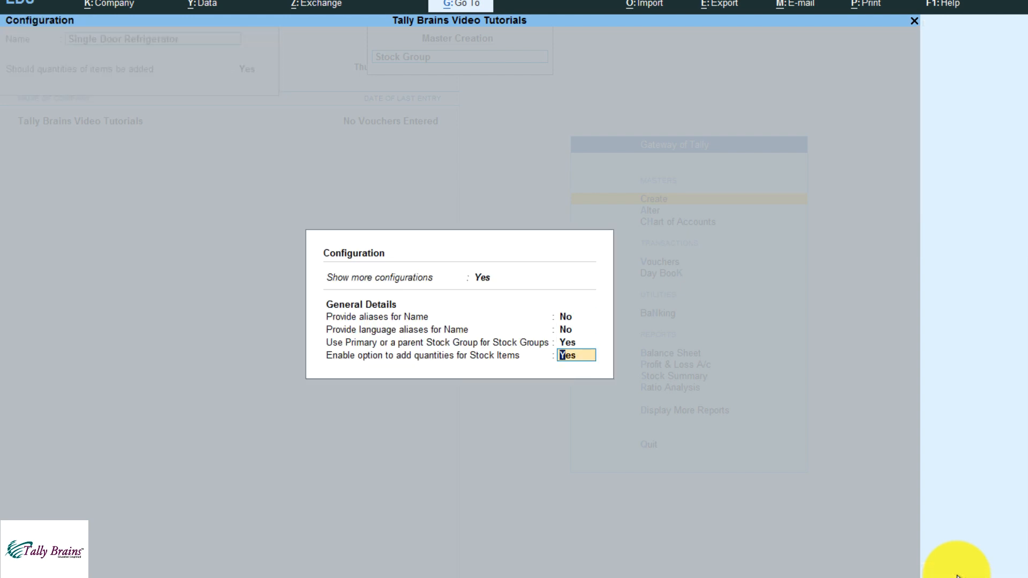
key(Up)
key(Up)
key(Up)
key(Up)
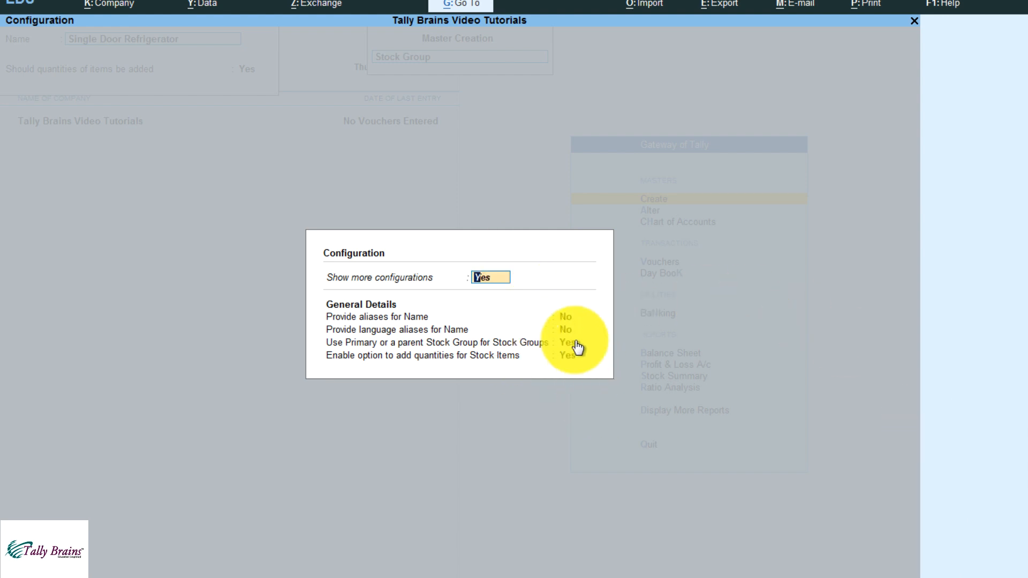
key(ctrl+a)
- Save the Single Door Refrigerator stock group under Refrigerator with adding item quantities set to Yes
key(Return)
key(Return)
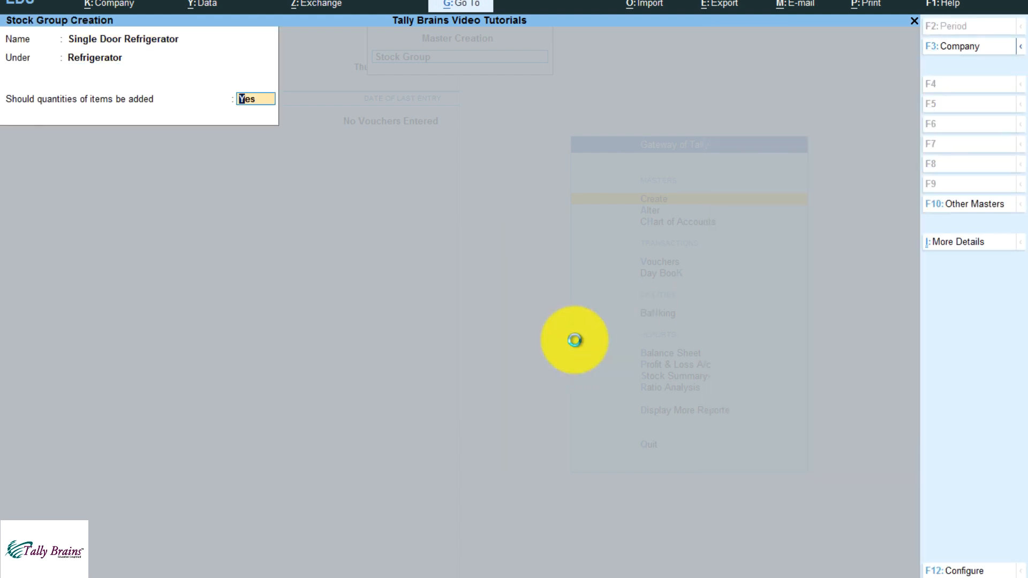
key(Return)
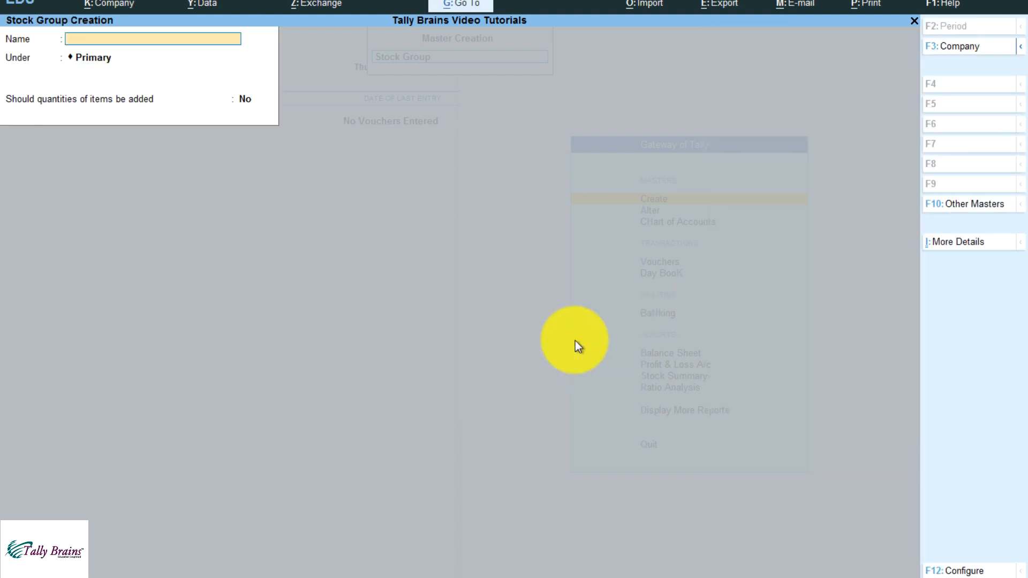
- Set "Enable option to add quantities for Stock Items" to No in the configuration and leave stock group creation
click(983, 571)
key(Return)
key(Return)
key(Return)
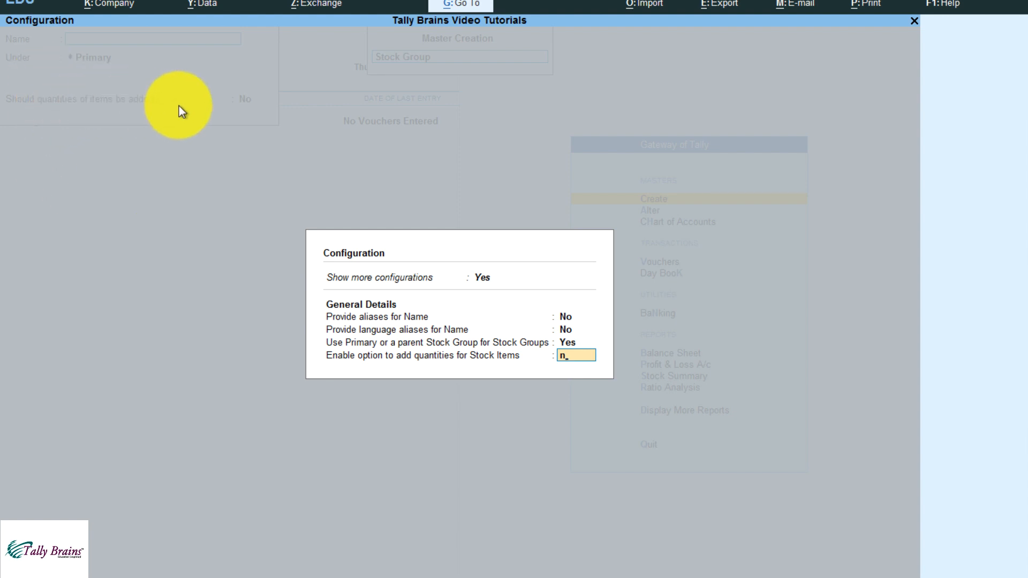
key(Return)
key(Escape)
key(Escape)
- Open the Stock Category creation form and start a text annotation over it
key(Down)
key(Down)
key(Down)
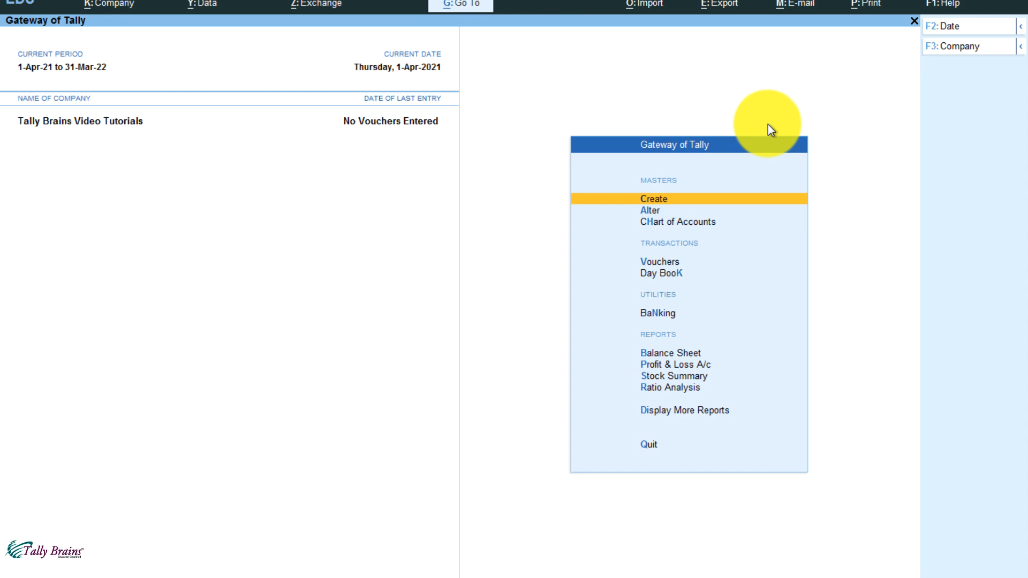
key(Return)
key(Down)
key(Down)
key(Down)
key(Down)
key(Down)
key(Return)
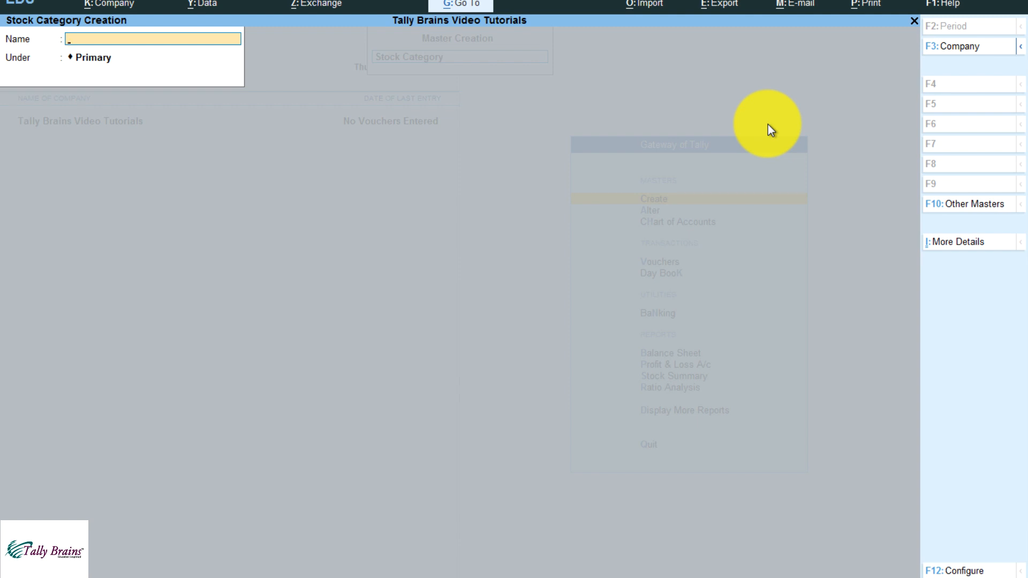
key(ctrl)
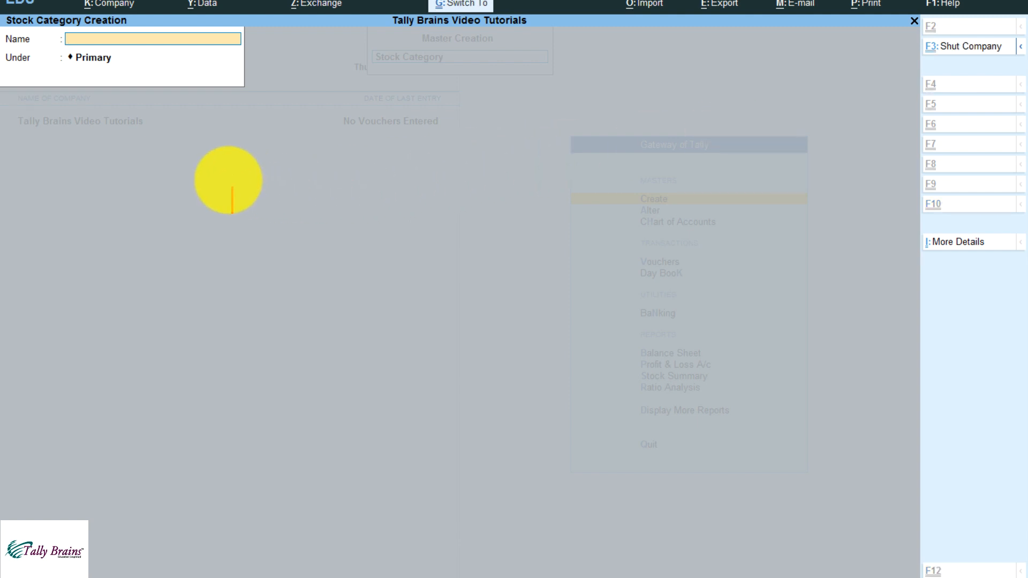
text(Refrig)
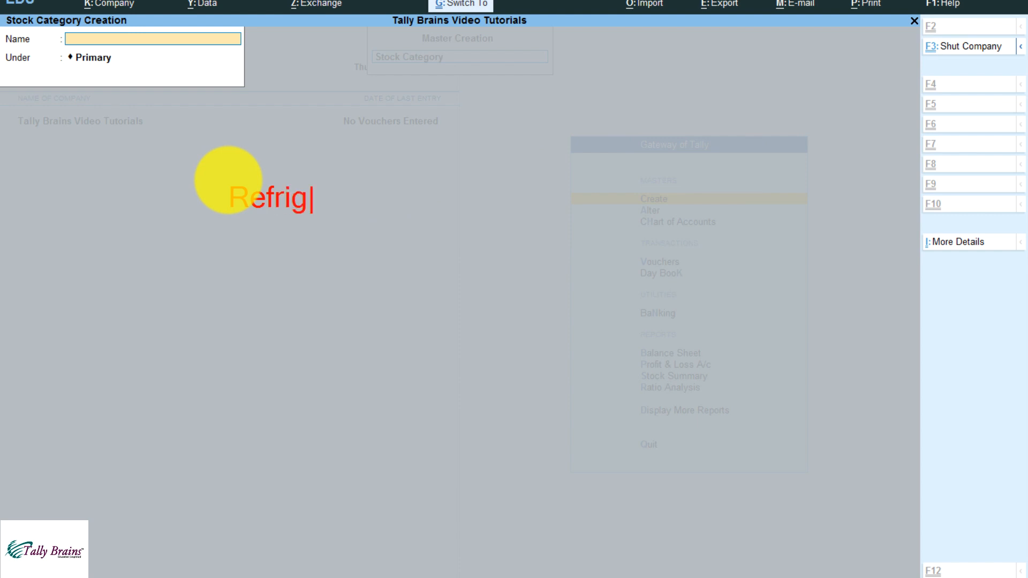
text(erator)
key(Return)
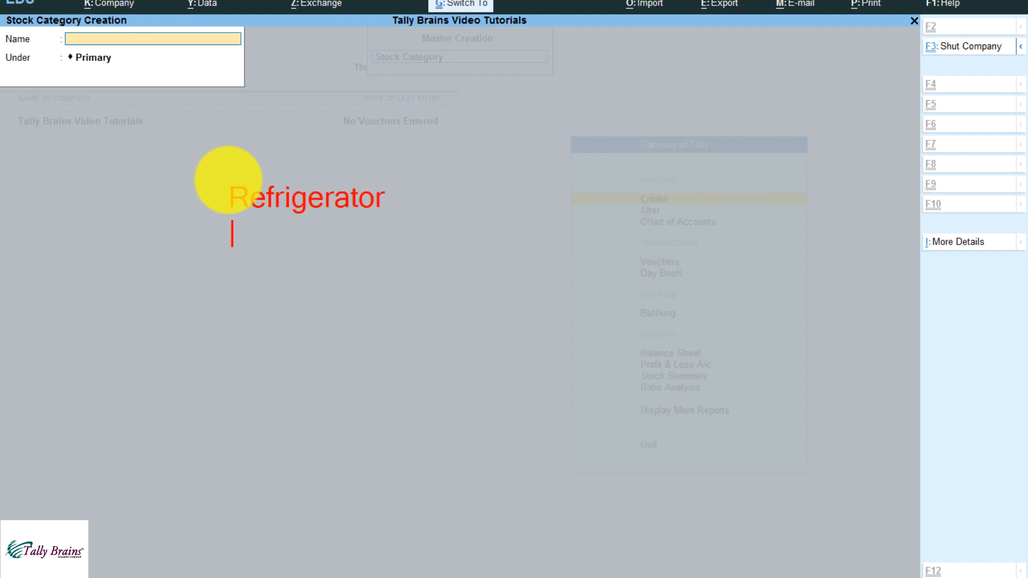
key(BackSpace)
key(BackSpace)
key(BackSpace)
key(BackSpace)
key(BackSpace)
key(BackSpace)
key(BackSpace)
key(BackSpace)
key(BackSpace)
key(BackSpace)
key(BackSpace)
key(BackSpace)
key(BackSpace)
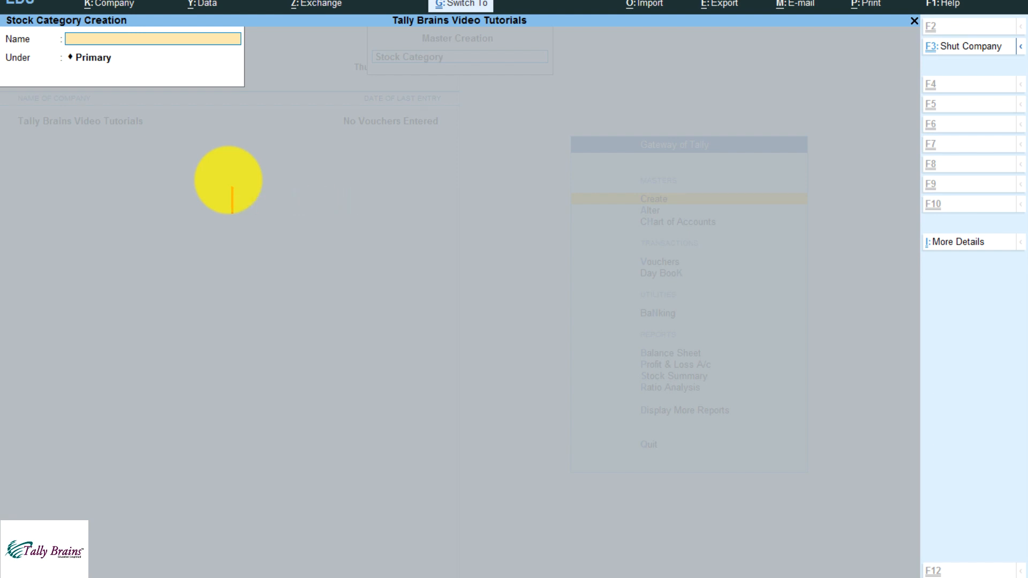
- Annotate the screen with "Samsung", "LG" and "Koryo - AC, Mircorware, washing machine etc." on three lines
text(Sam)
key(BackSpace)
key(BackSpace)
key(BackSpace)
text(Samsung)
key(Return)
text(LC)
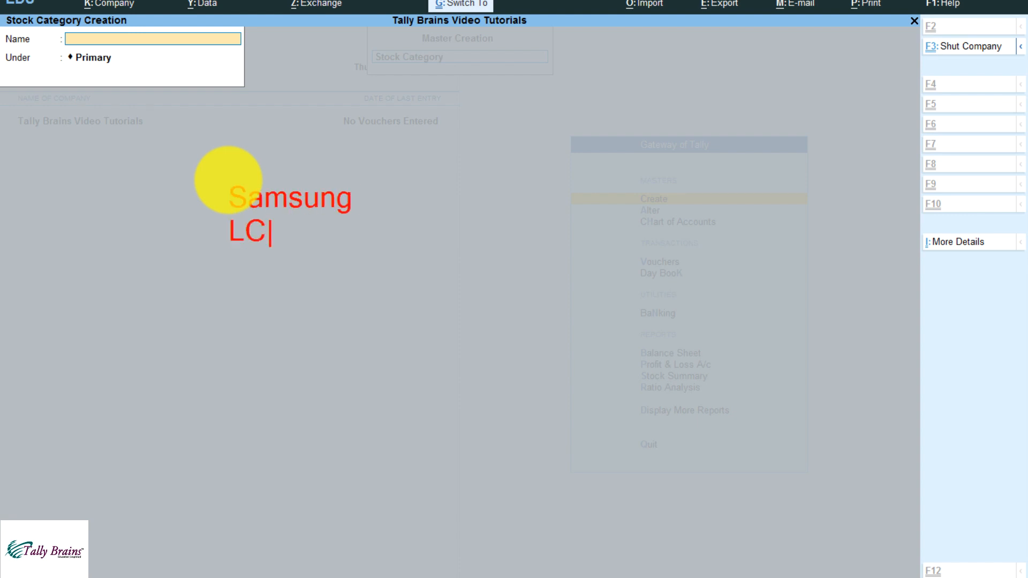
key(BackSpace)
text(G)
key(Return)
text(Koryo)
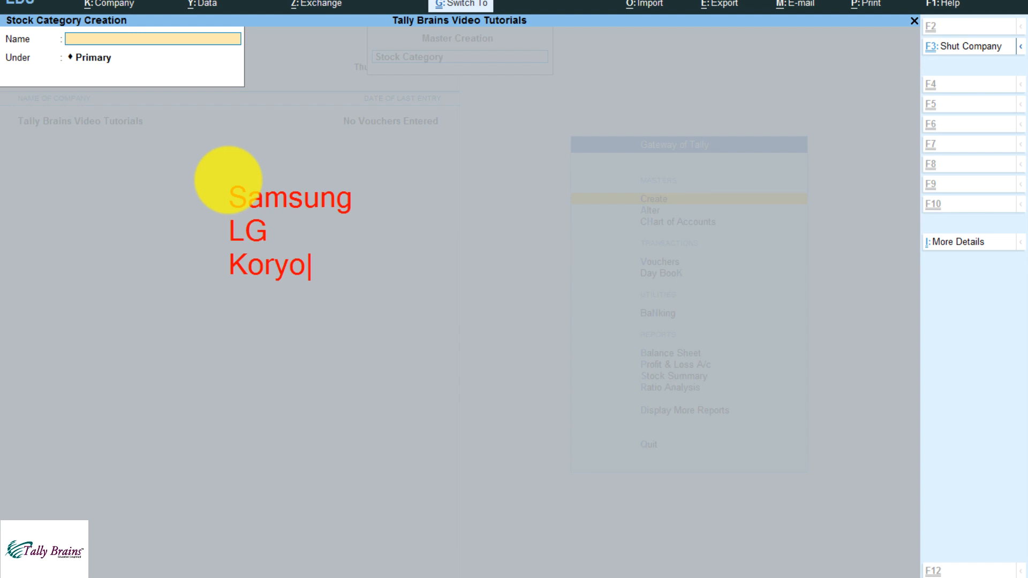
text( - AC, Mircorware, washing machine etc.)
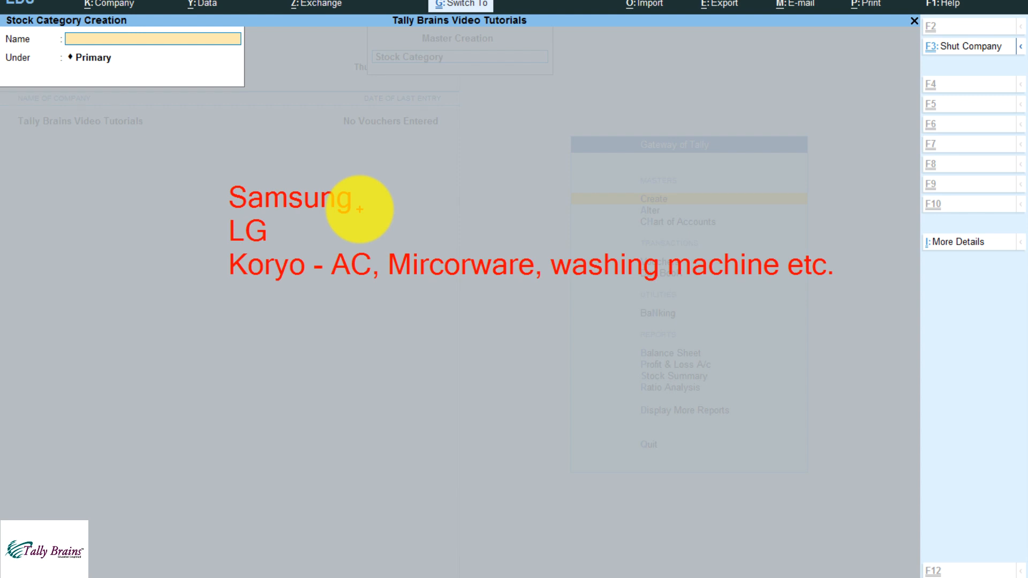
- Create the stock categories Samsung and LG under Primary
text(Samsung)
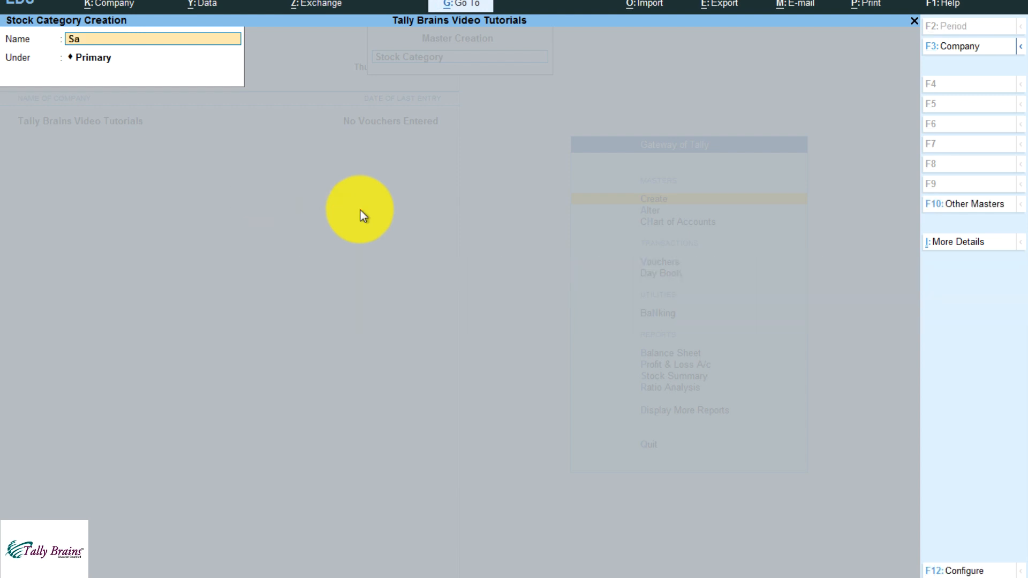
key(Return)
key(Return)
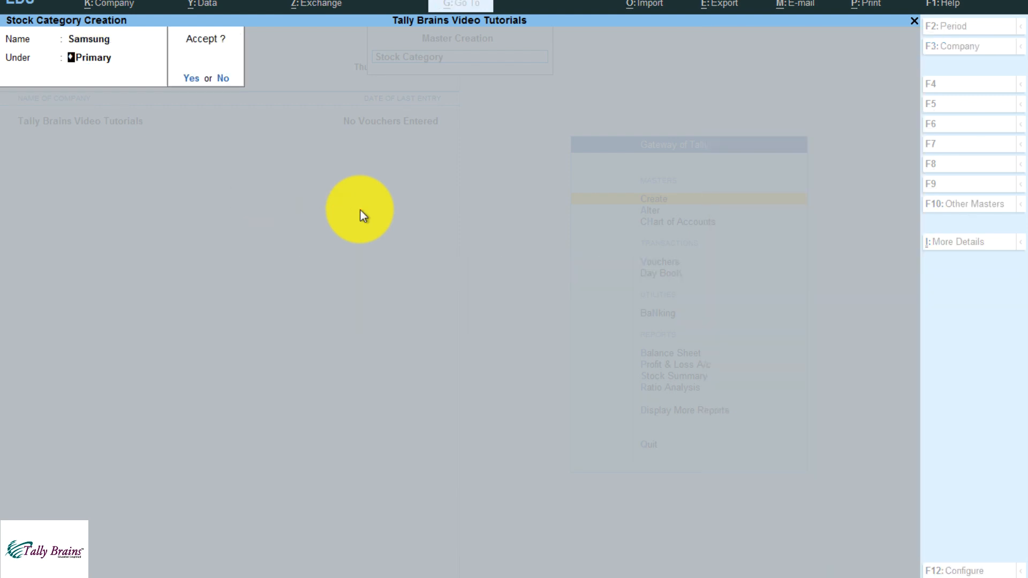
key(Return)
text(LG)
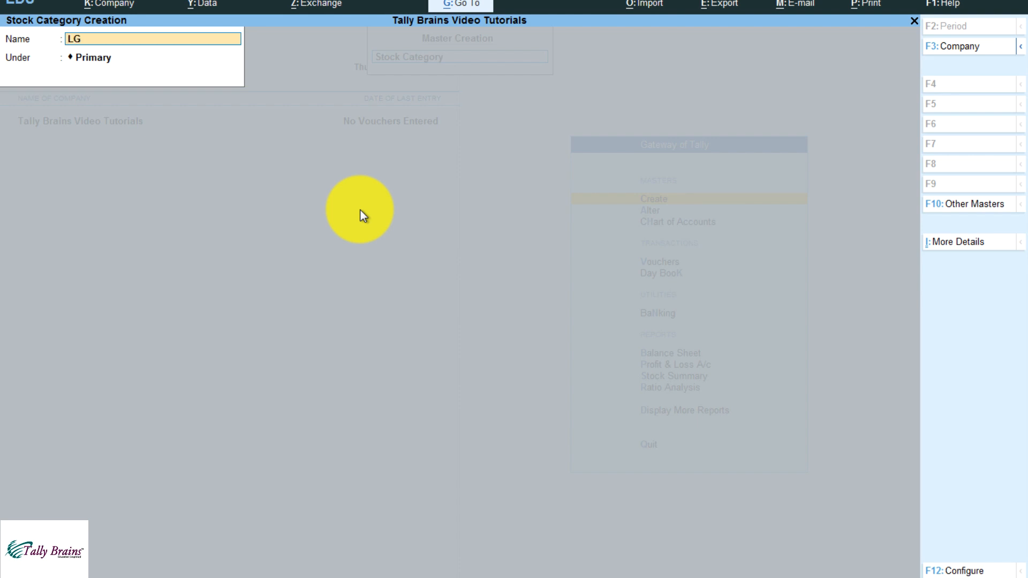
key(Return)
key(Return)
key(Return)
- Enter Koryo as the stock category name and keep "Use Primary or a parent Stock Category for Stock Categories" at Yes in the configuration
text(Koryo)
key(Return)
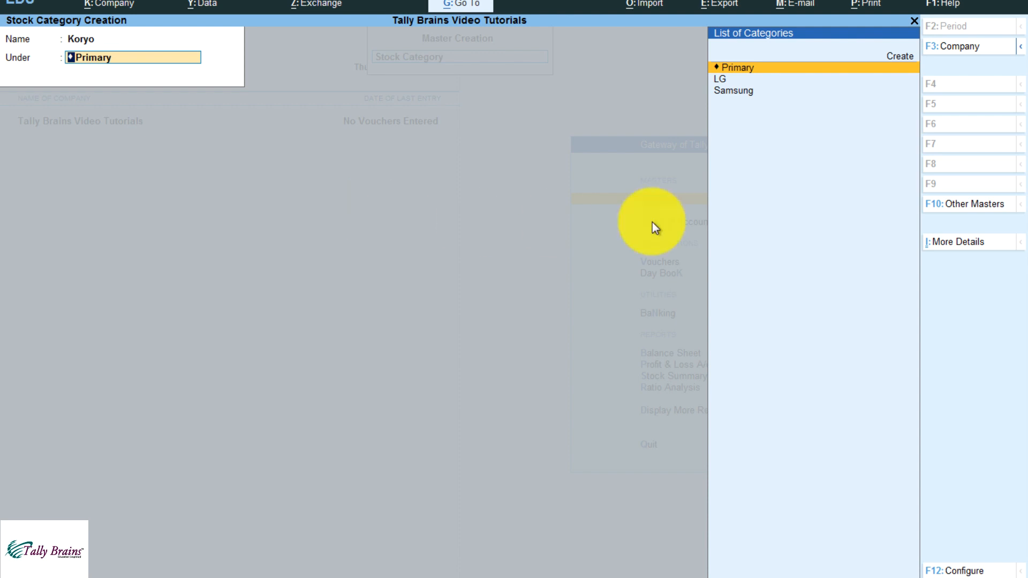
click(971, 572)
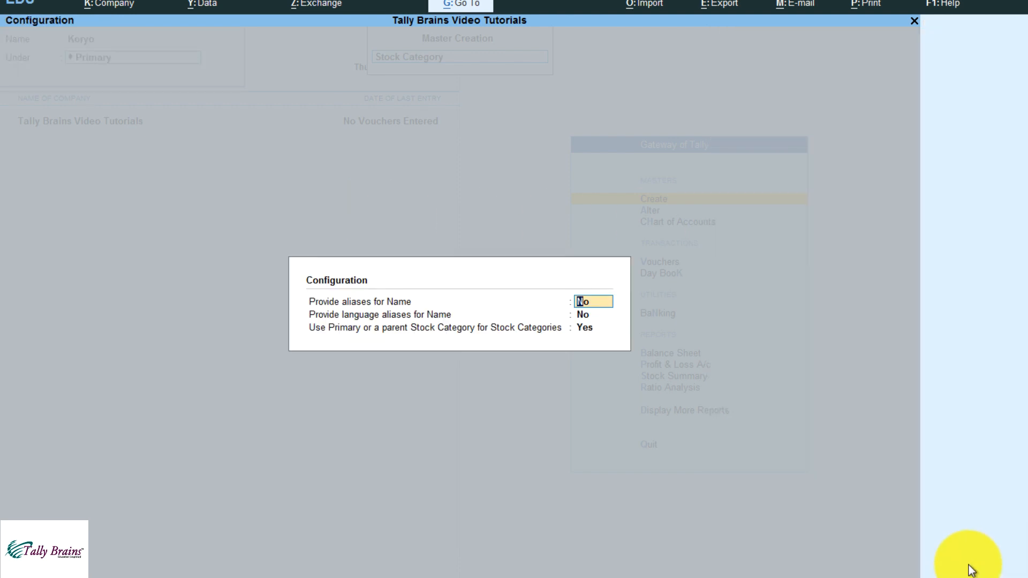
key(Return)
key(Up)
key(Return)
key(Return)
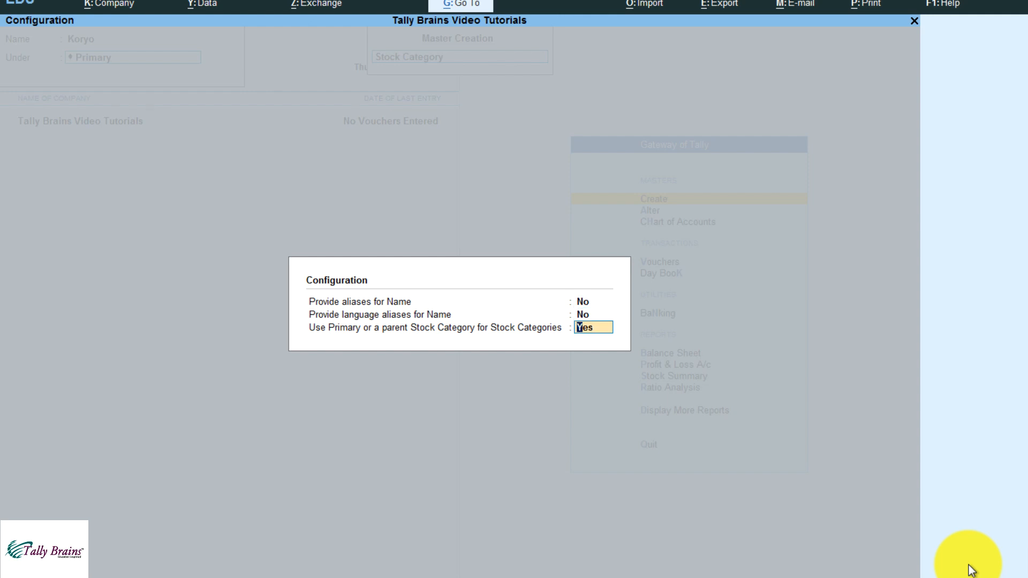
text(y)
key(Return)
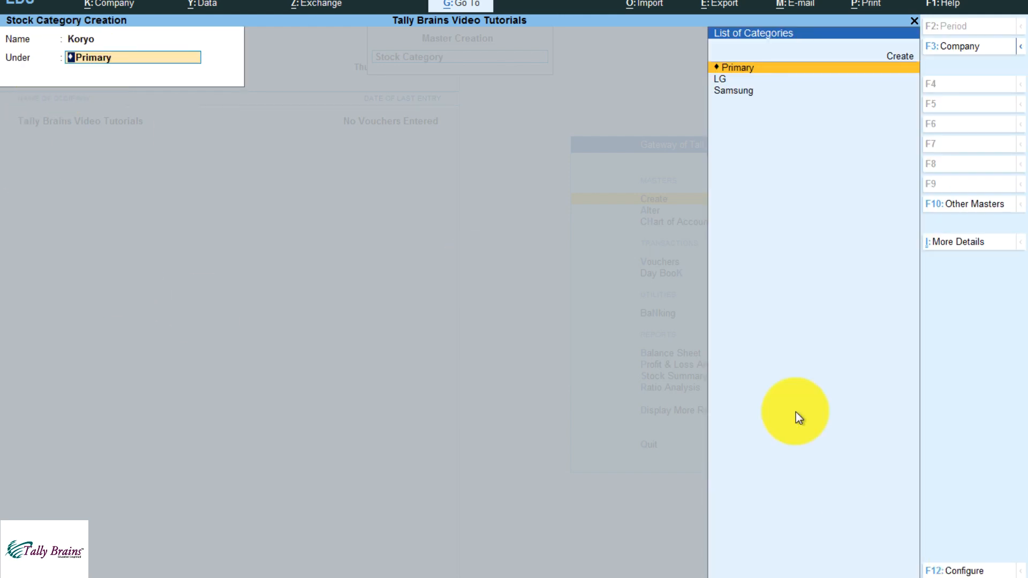
- Try setting "Use Primary or a parent Stock Category for Stock Categories" to No in the configuration, and leave stock category creation without saving Koryo
click(976, 572)
key(Return)
key(Return)
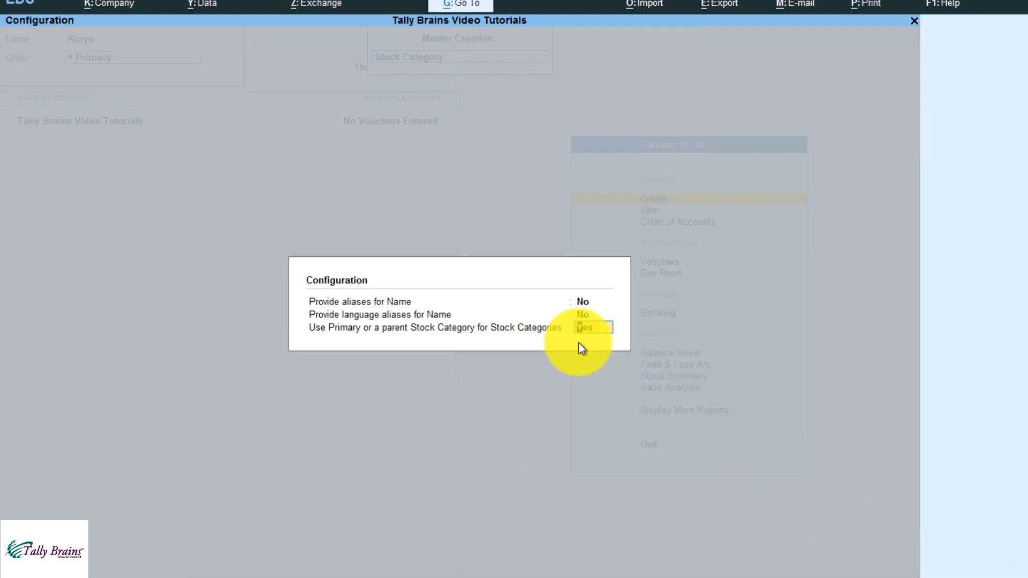
key(n)
key(Return)
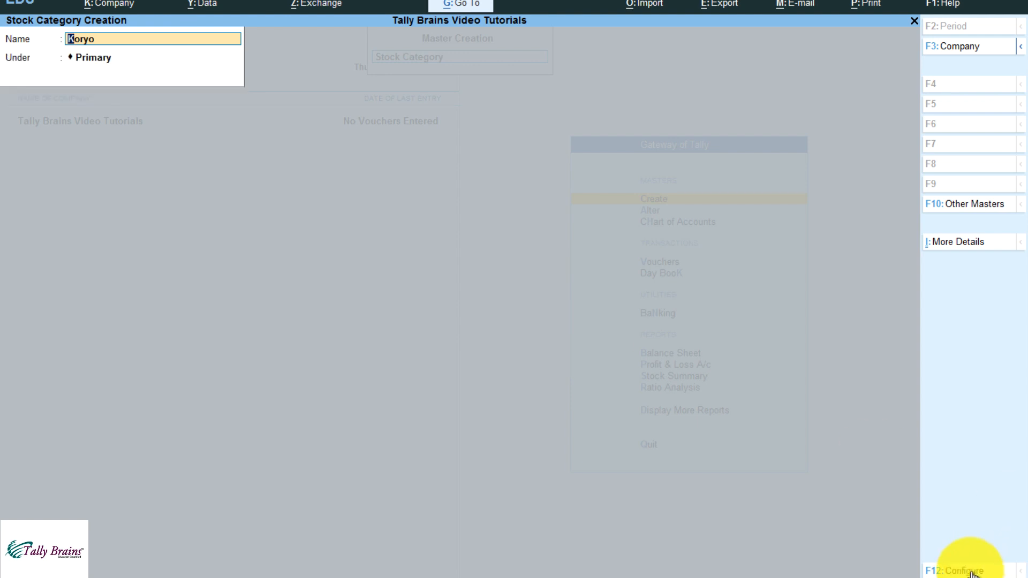
key(BackSpace)
key(Escape)
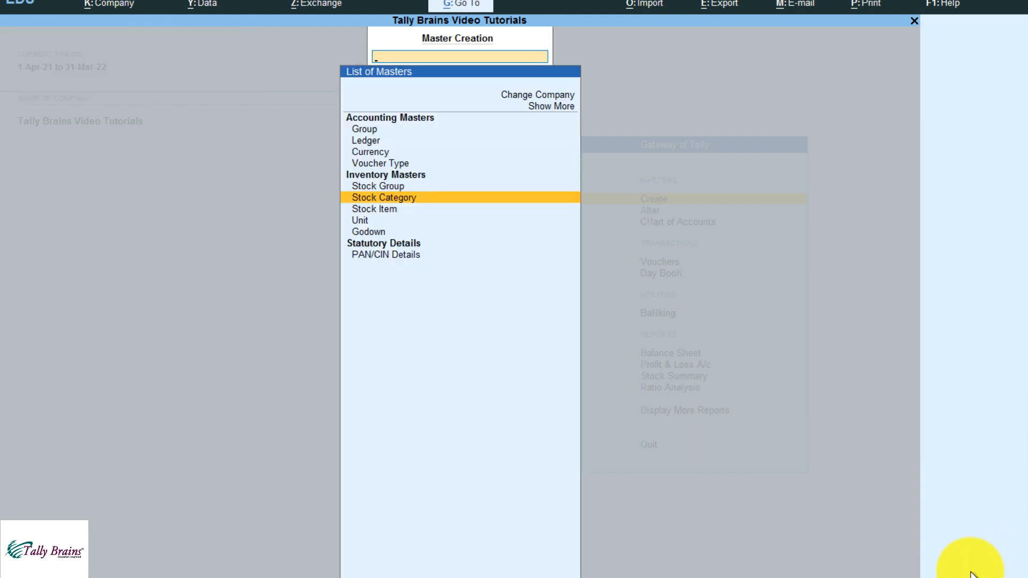
- Examine the Stock Group, Stock Category, Stock Item and Unit entries among the inventory masters
key(Down)
key(Down)
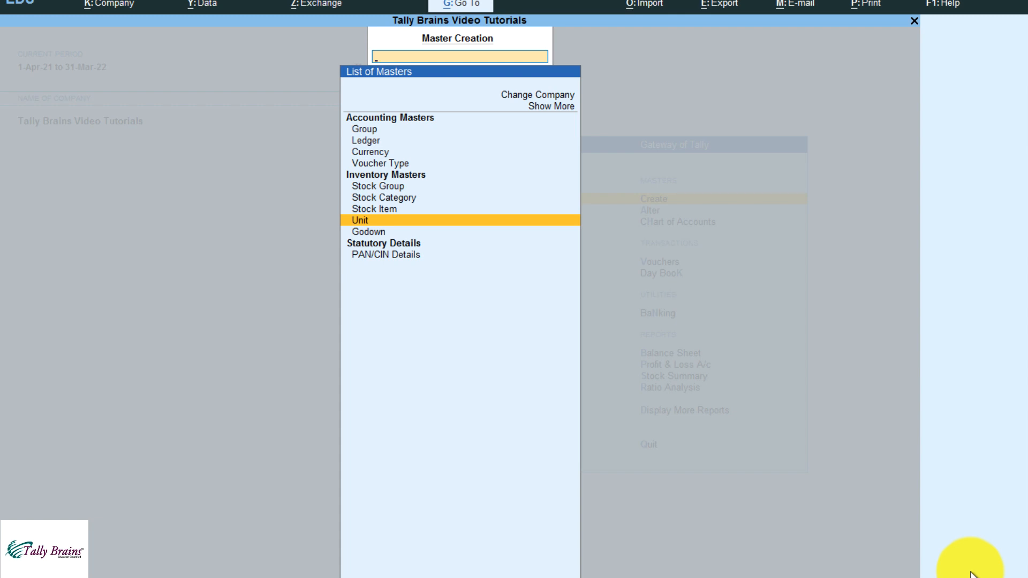
key(Up)
key(Up)
key(Up)
key(Down)
key(Up)
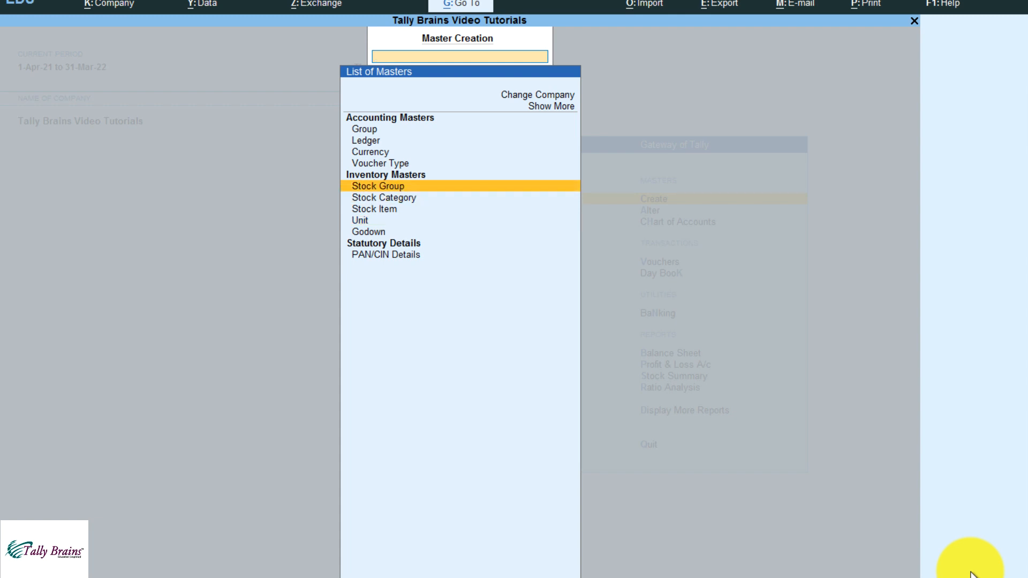
key(Down)
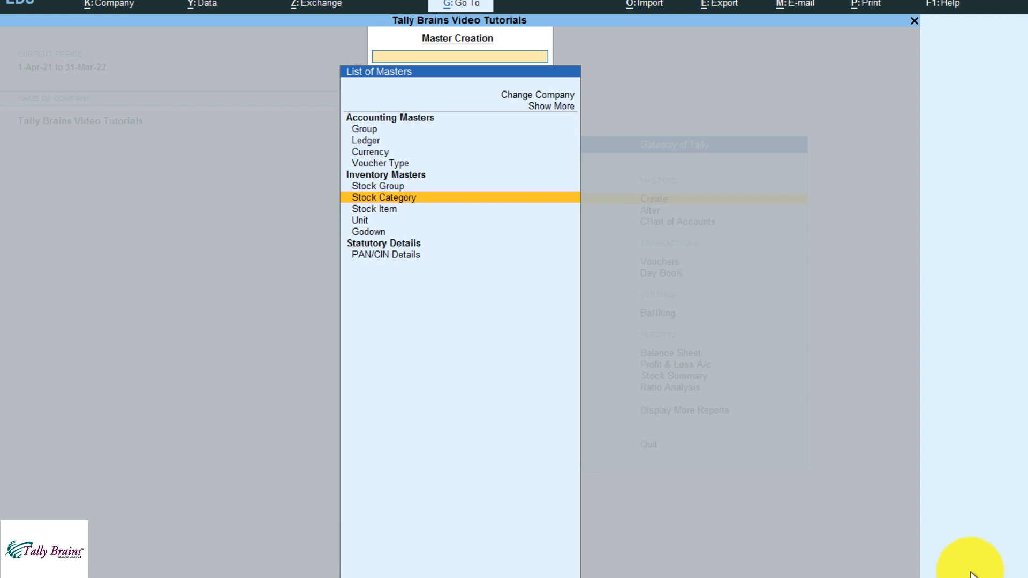
key(Up)
key(Down)
key(Up)
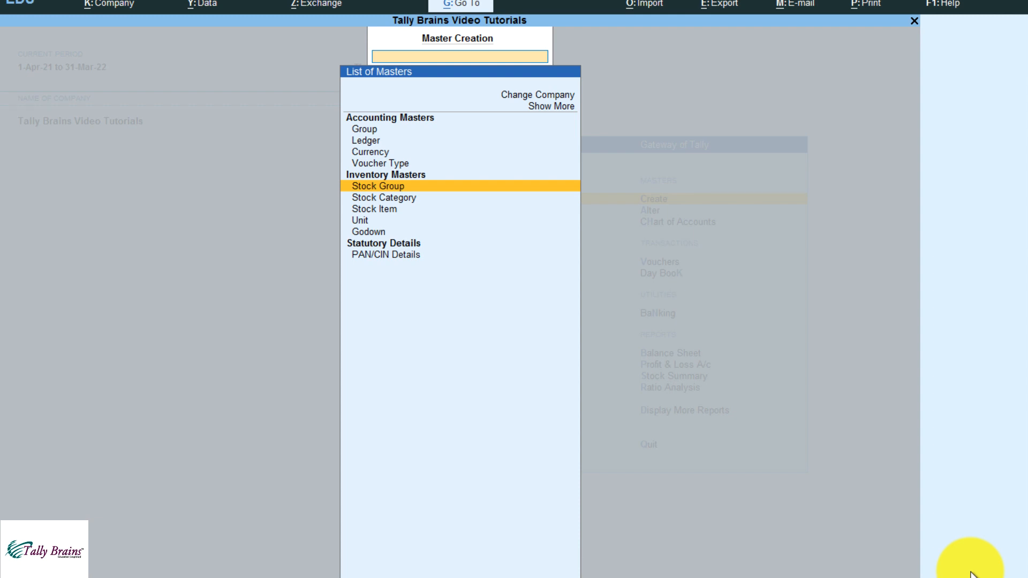
key(Down)
key(Up)
key(Down)
key(Down)
key(Down)
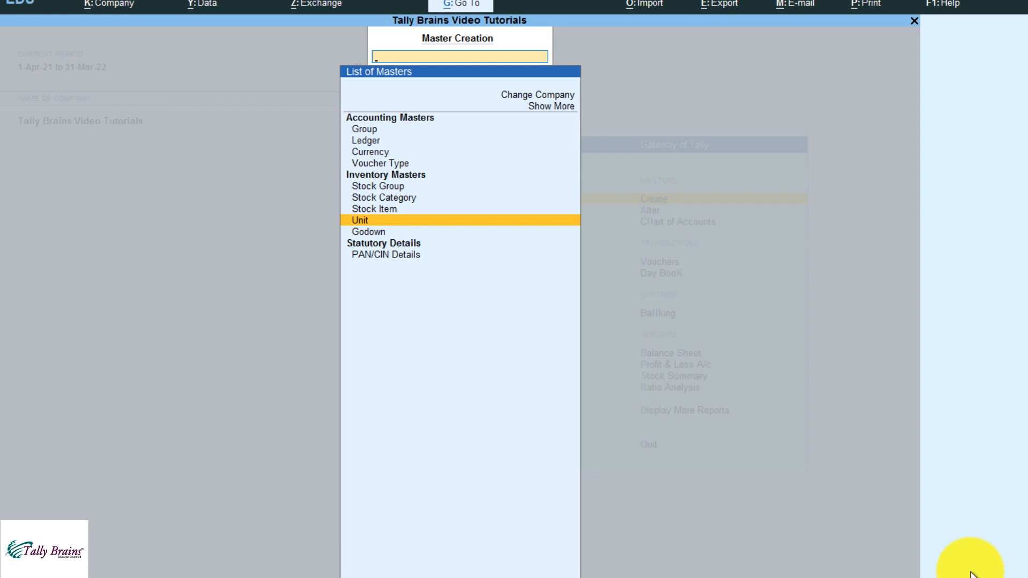
key(Up)
key(Up)
key(Up)
key(Up)
key(Down)
key(Down)
key(Down)
key(Down)
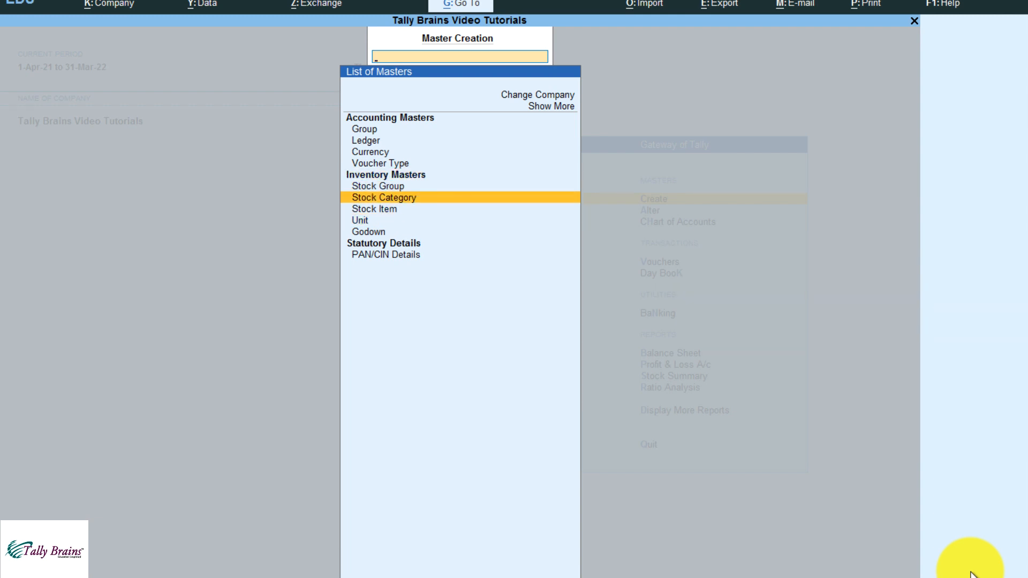
key(Return)
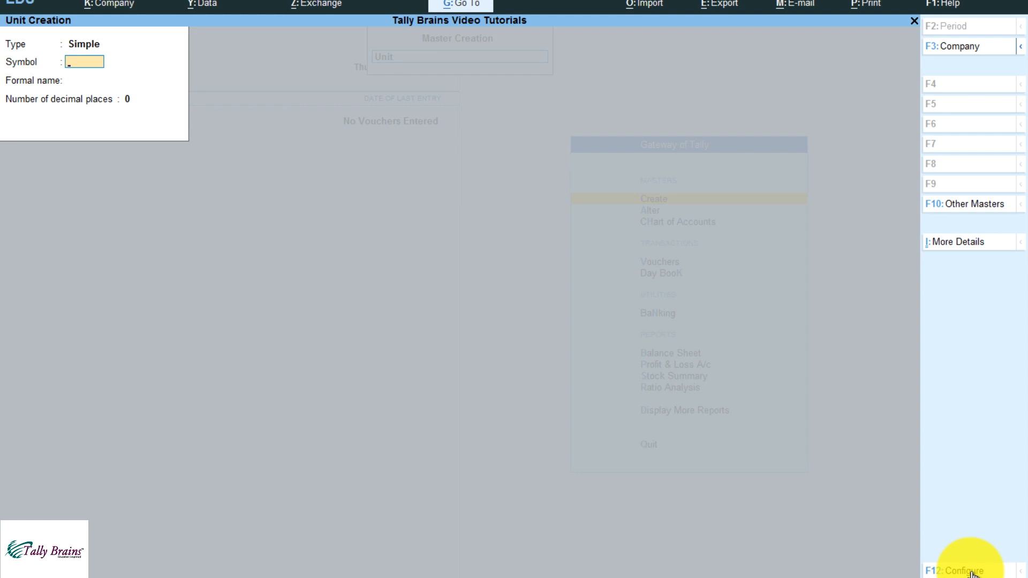
key(Escape)
key(y)
key(Escape)
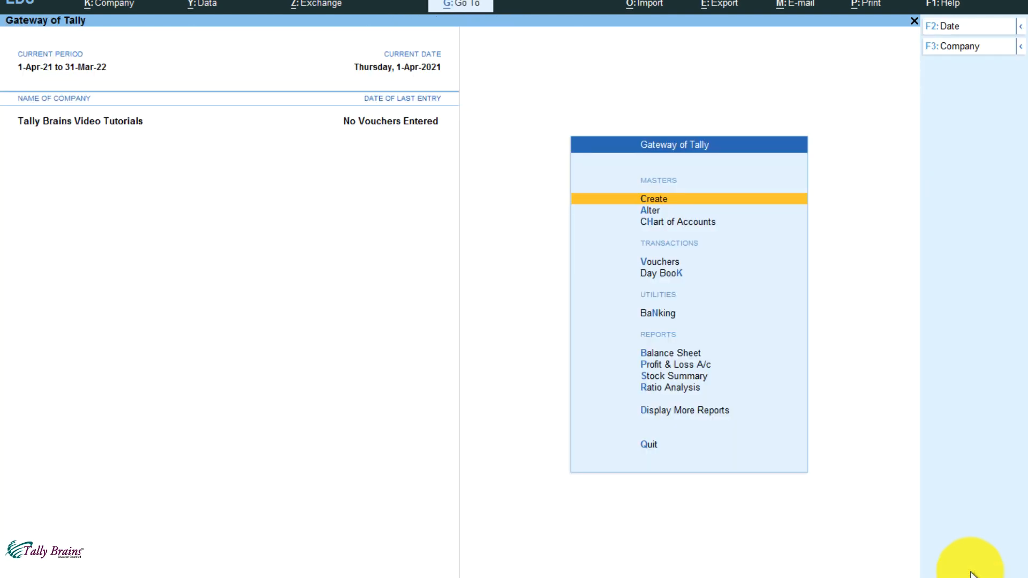
- Start a new simple unit with the symbol pcs and the formal name Pieces
key(Return)
key(Down)
key(Down)
key(Down)
key(Down)
key(Down)
key(Down)
key(Down)
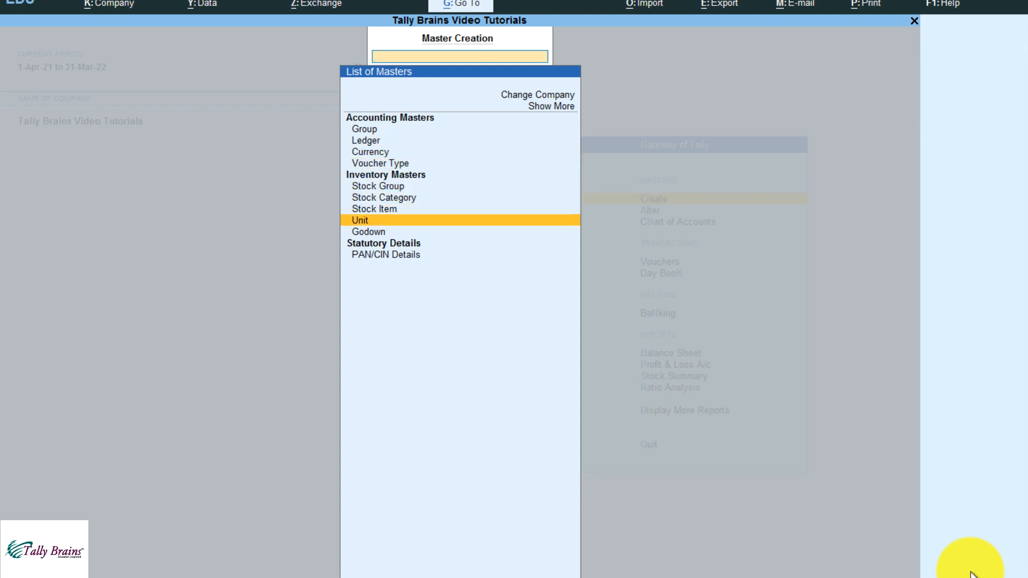
key(Return)
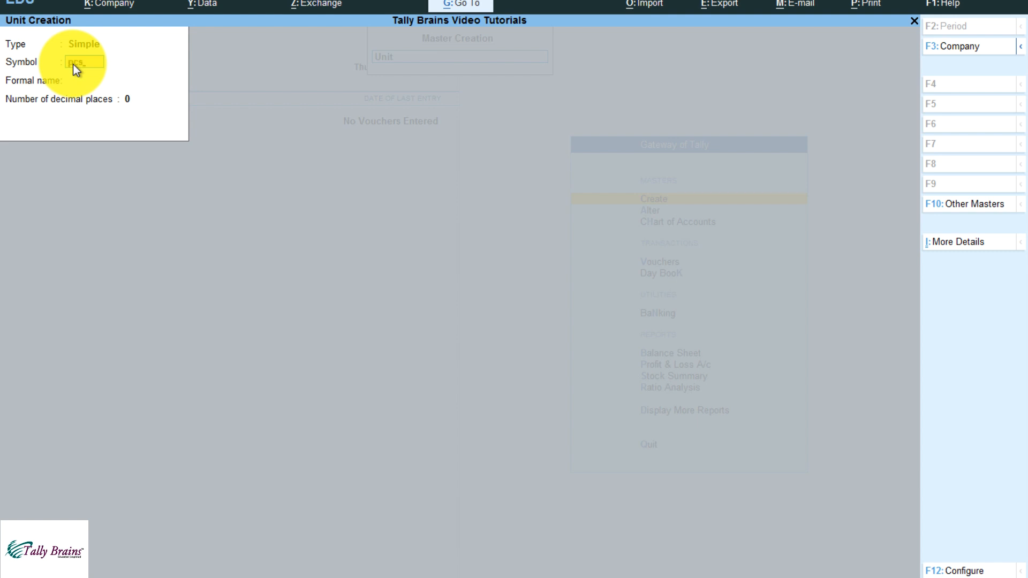
key(Return)
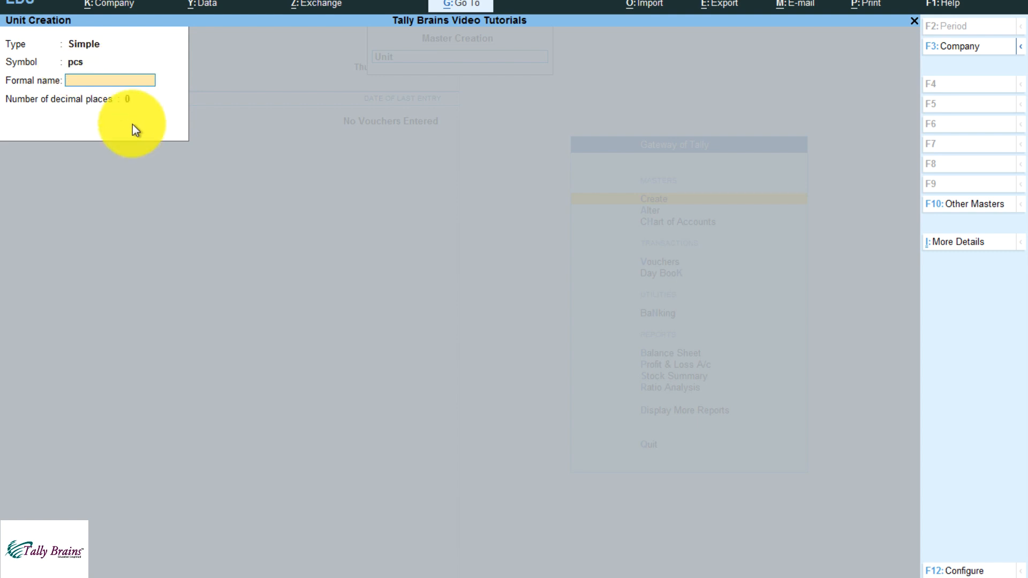
text(Pieces)
key(Return)
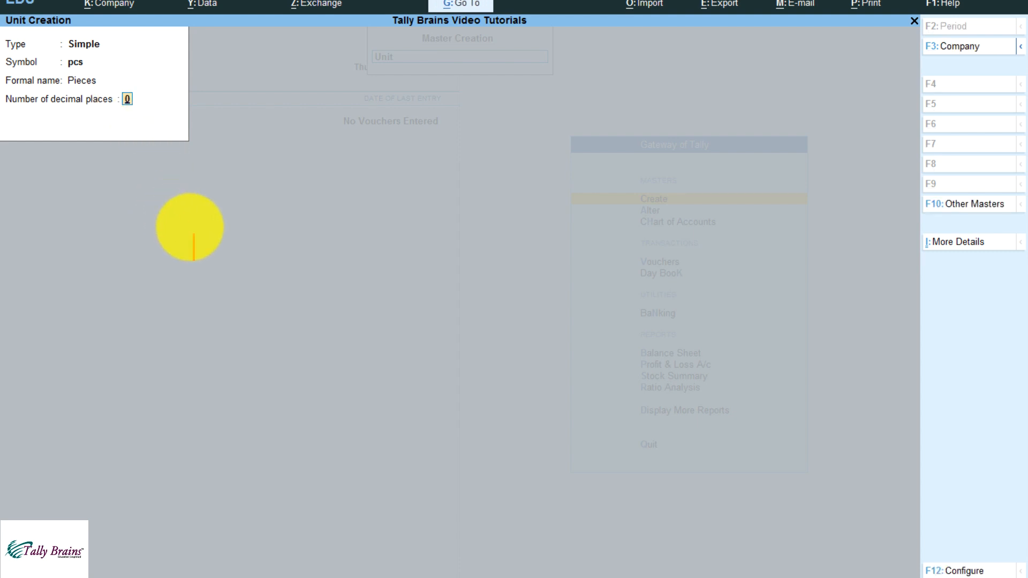
- Annotate the screen with "1000g = 1kg" and, after a blank line, "2.35kg = 2350g"
text(100)
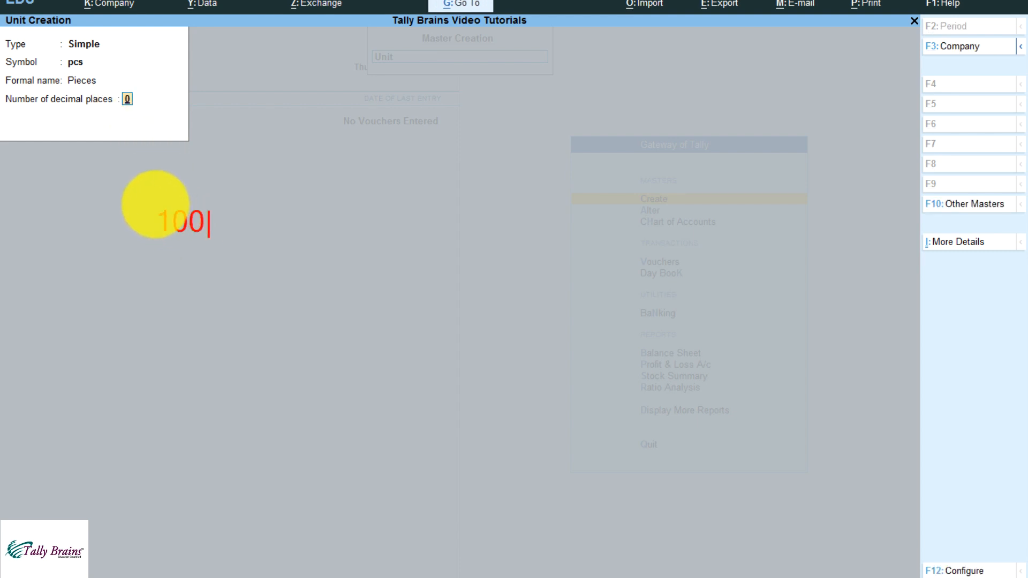
text(0g = 1)
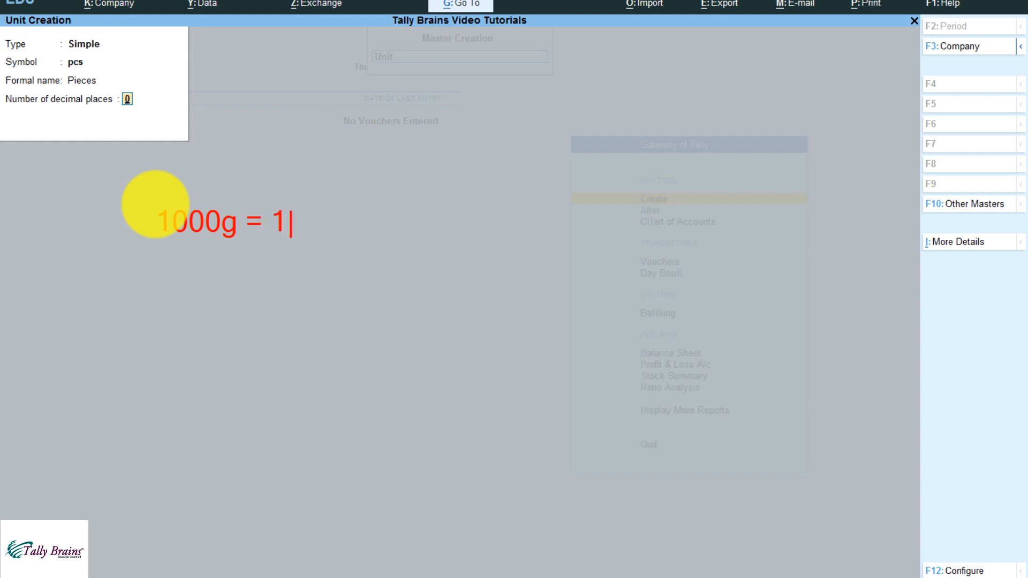
text(kg)
key(Return)
key(Return)
text(2.3)
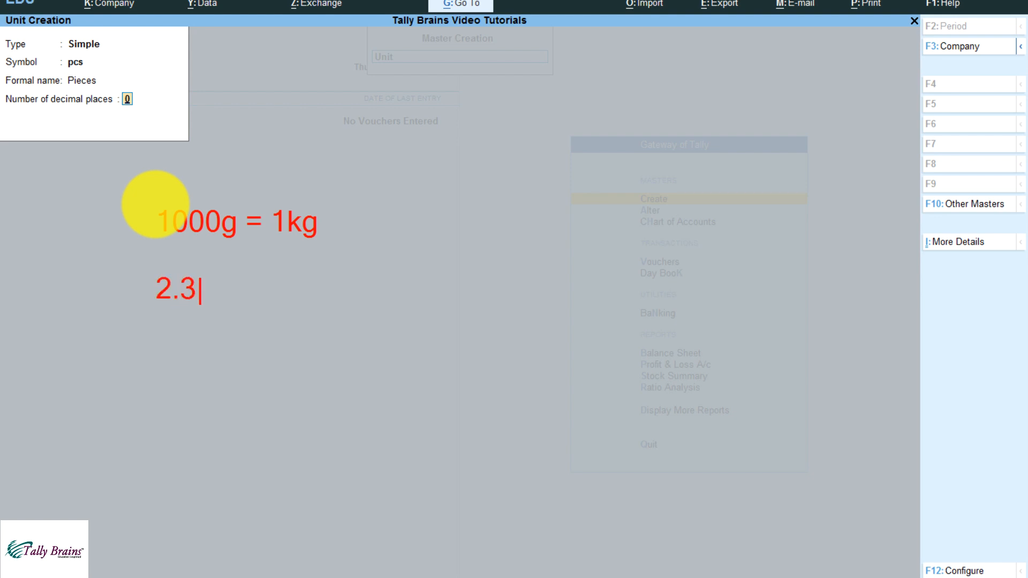
text(5kg)
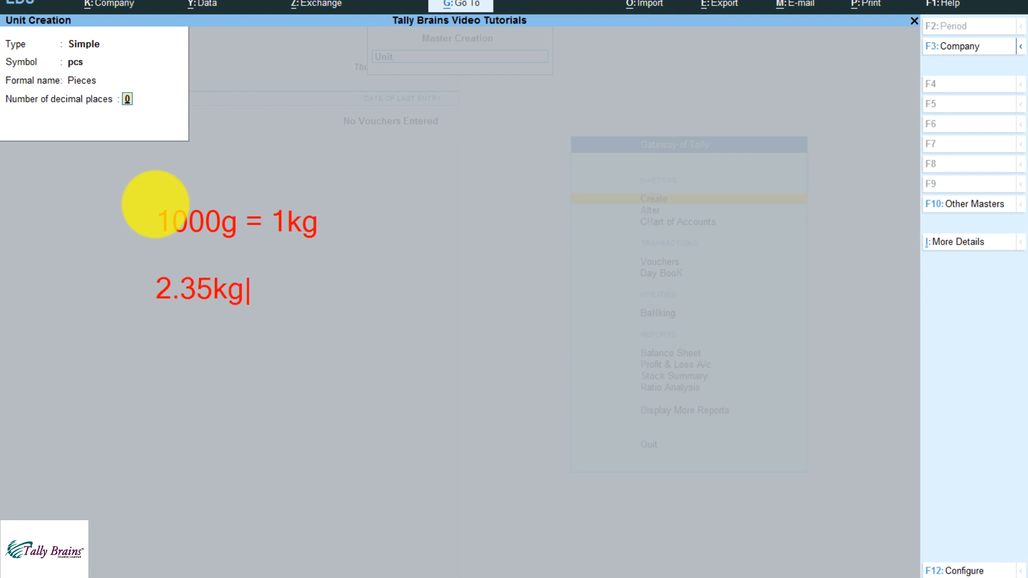
text( = 2350g)
key(Return)
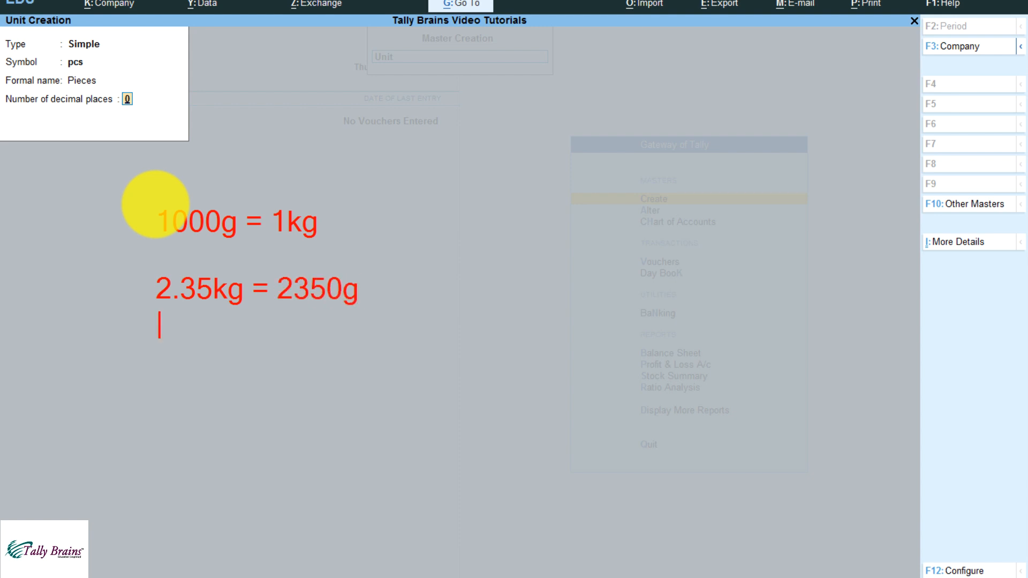
- Add the annotation lines "kg - 0" and "2kg" below the 2.35kg conversion
text(kg - 0)
key(Return)
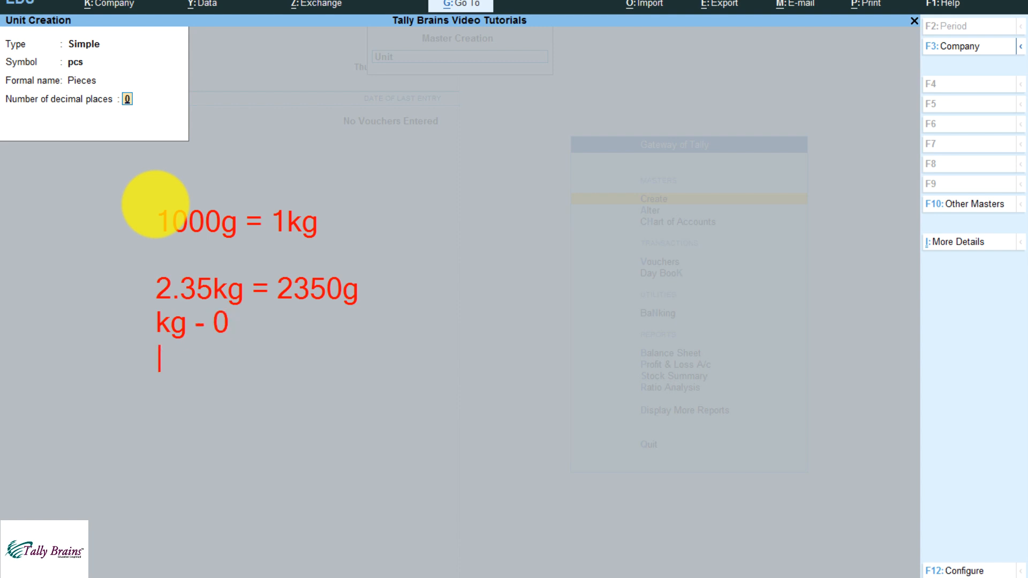
text(2)
text(kg)
key(Return)
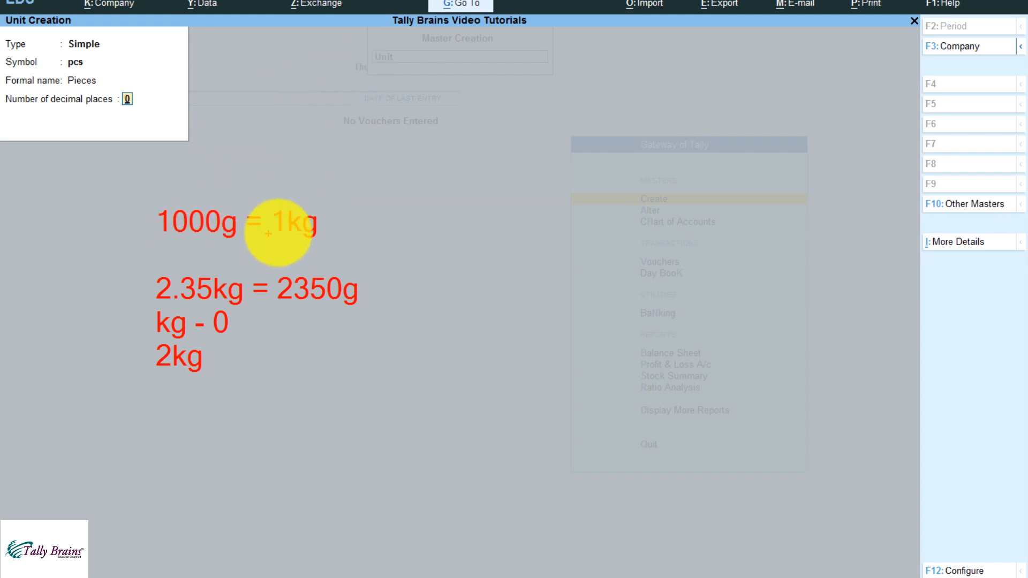
- Add "- 3" after the 1kg annotation and write "100cm = 1mt - 2 decimal" beneath it
click(333, 222)
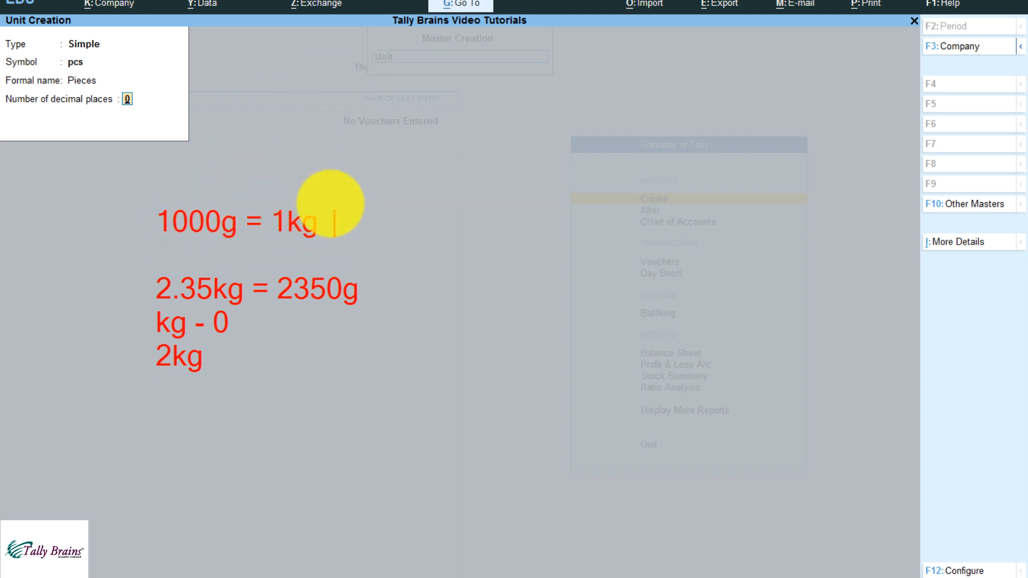
text(- 3)
key(Return)
text(100cm )
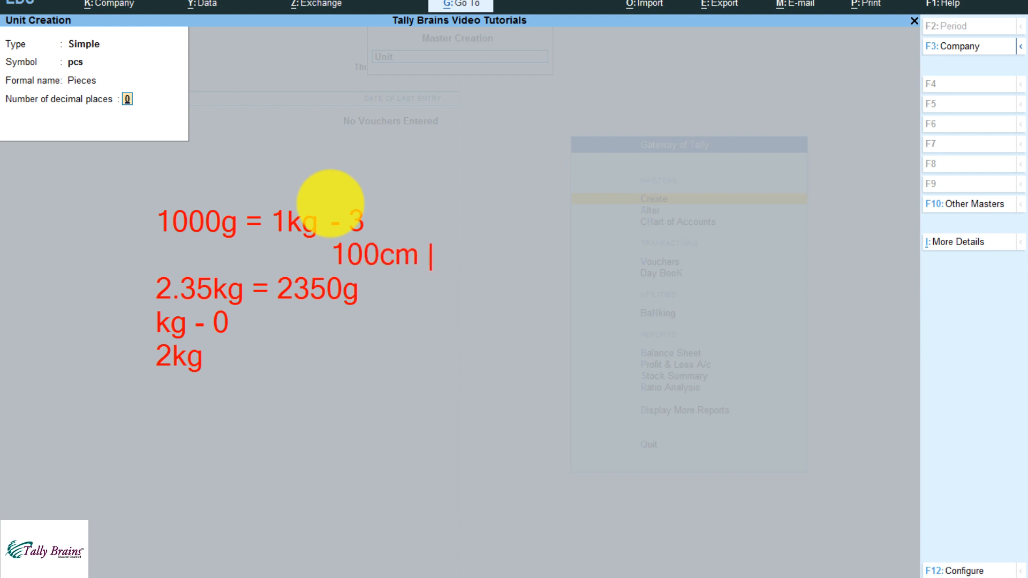
text(= 1mt )
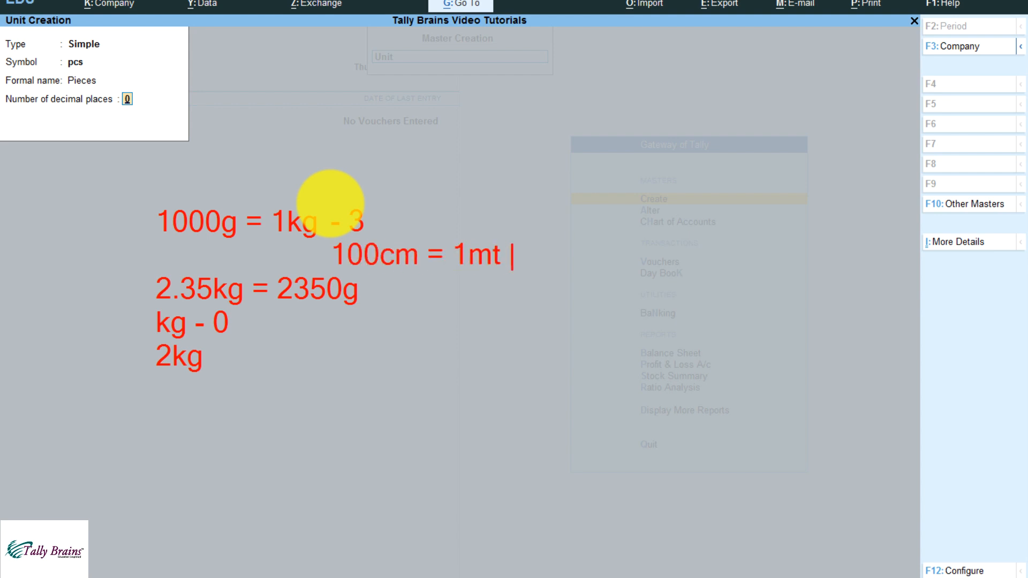
text(- 2 decimall)
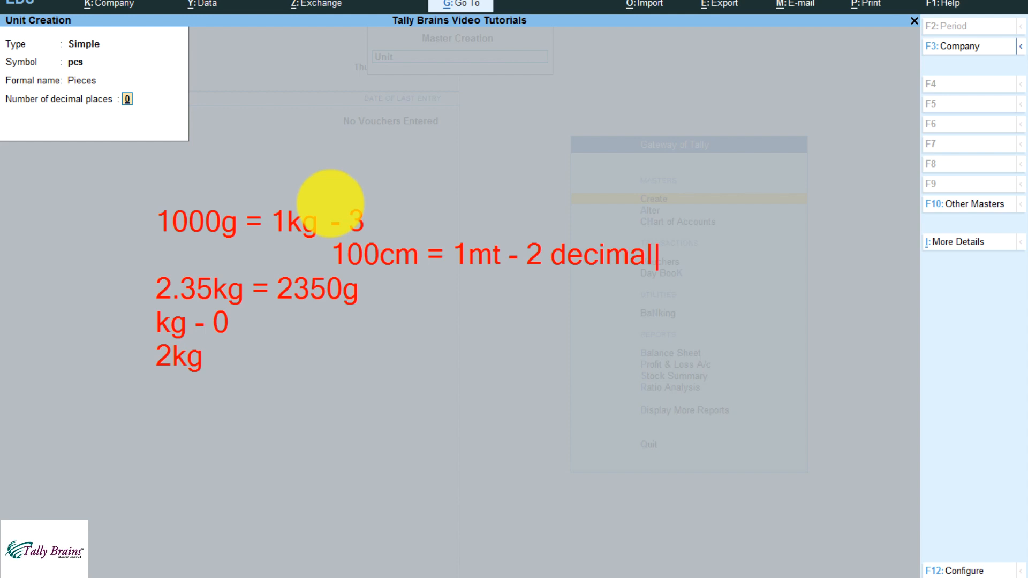
- Clear the screen annotations and save the pcs unit with 0 decimal places
key(Escape)
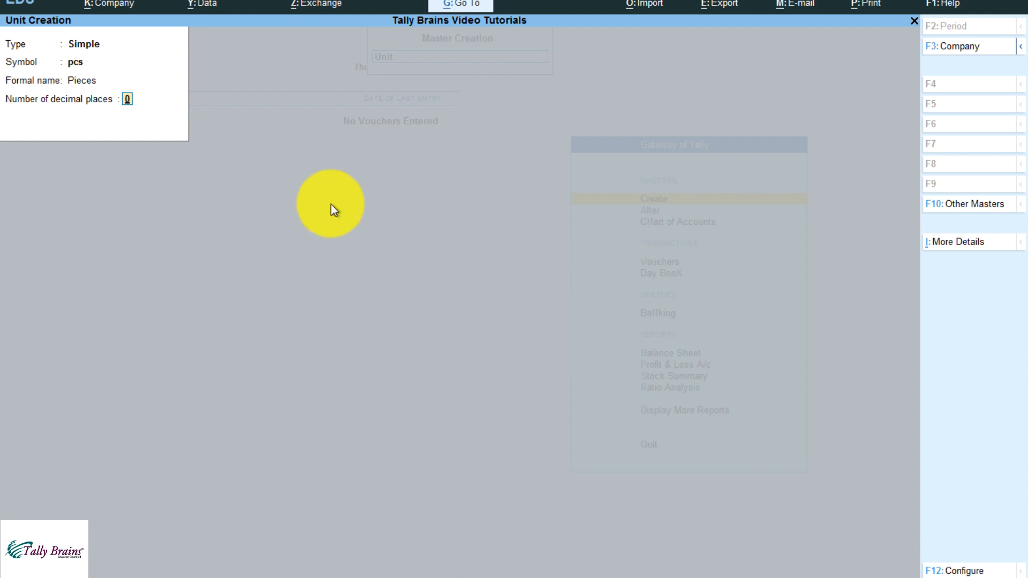
key(Return)
key(Return)
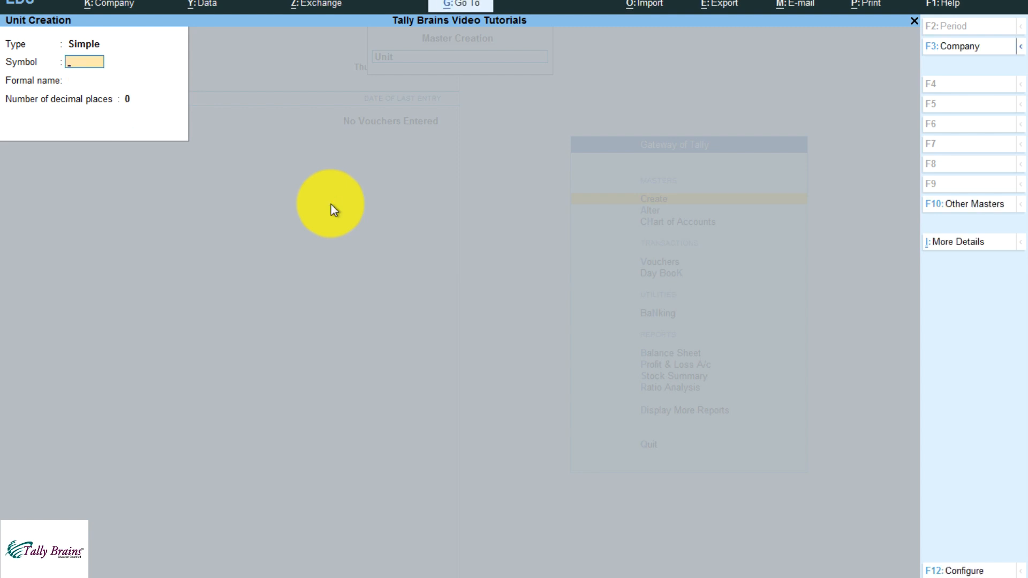
- Create the simple unit kgs with 3 decimal places
text(kgs)
key(Return)
key(Return)
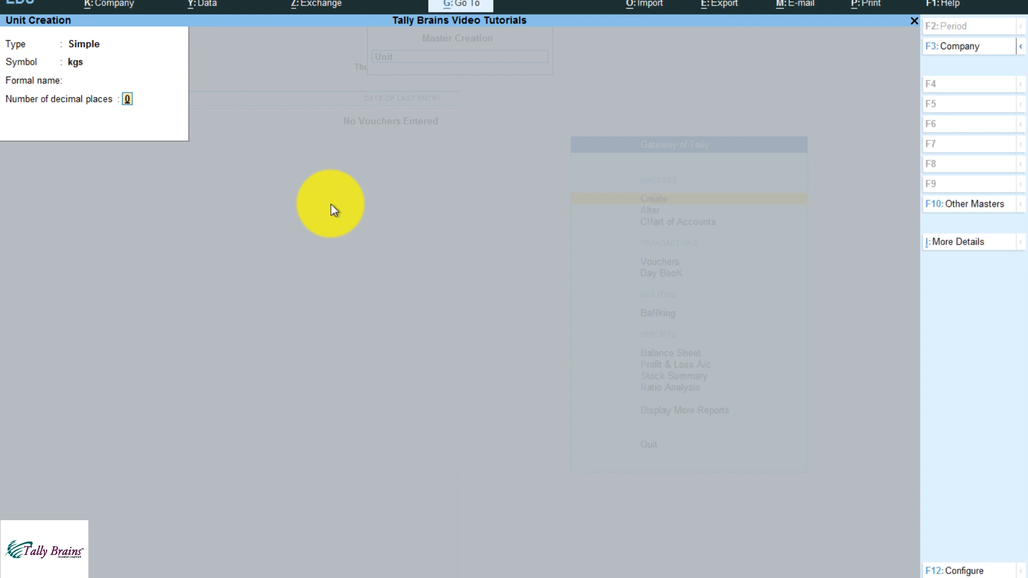
text(3)
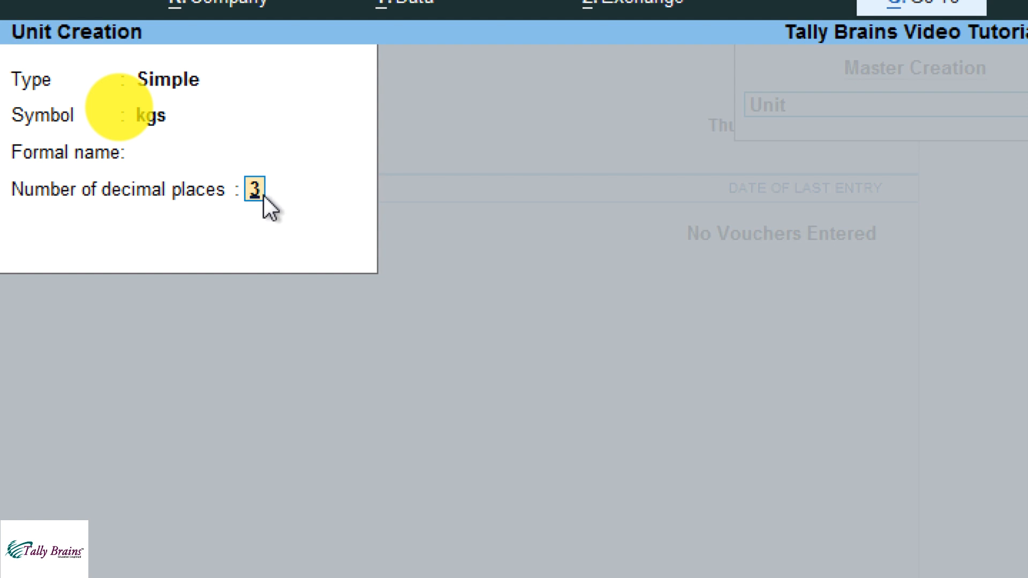
key(Return)
text(y)
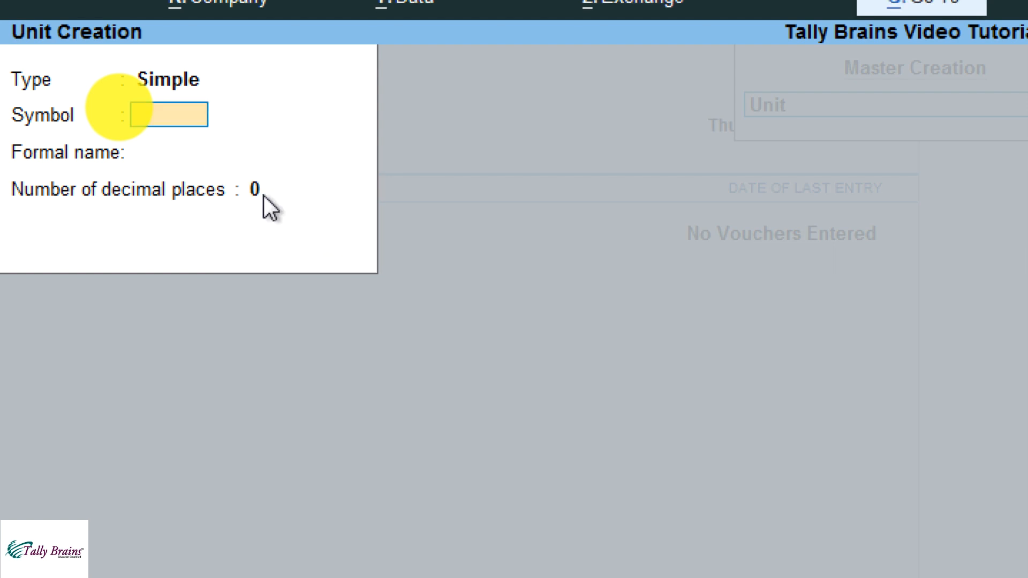
- Create the simple unit ltrs with the formal name Liters and 3 decimal places
text(ltrs)
key(Return)
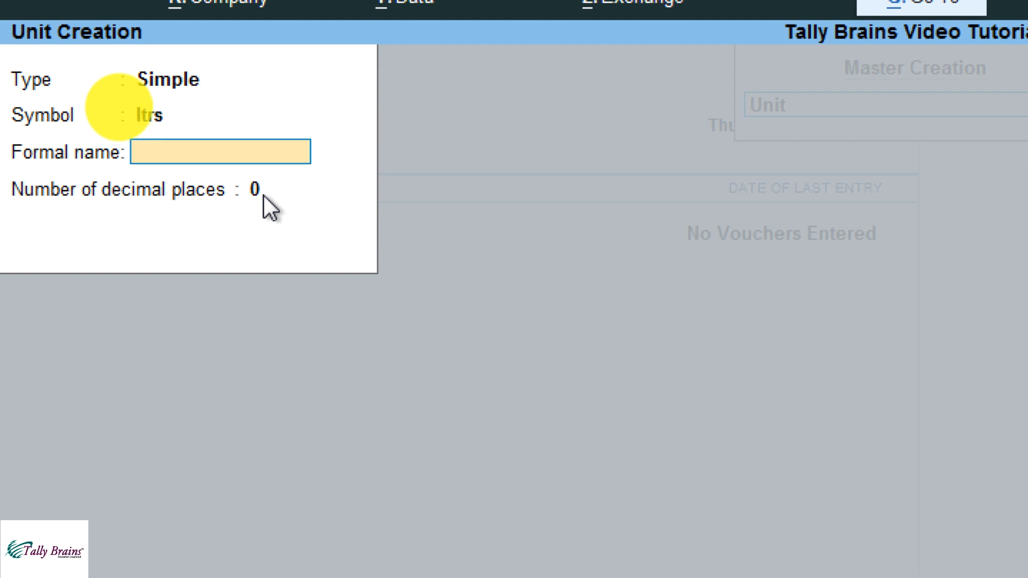
text(Liters)
key(Return)
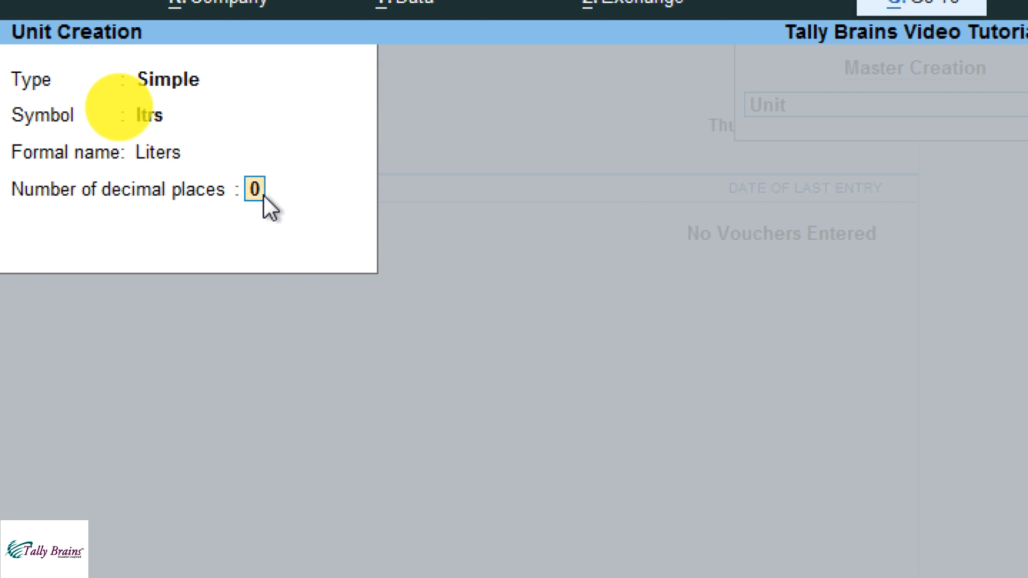
text(3)
key(Return)
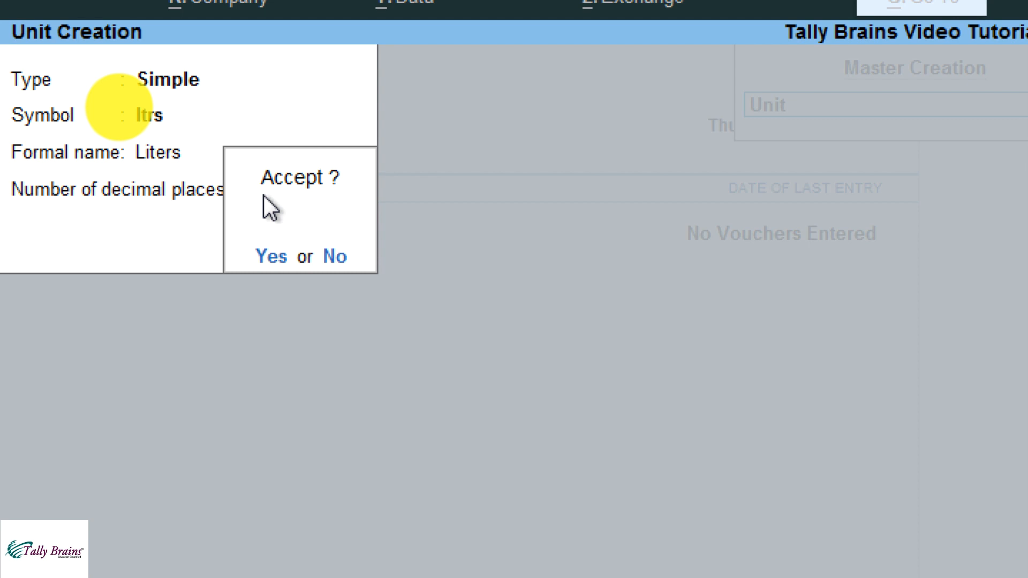
key(y)
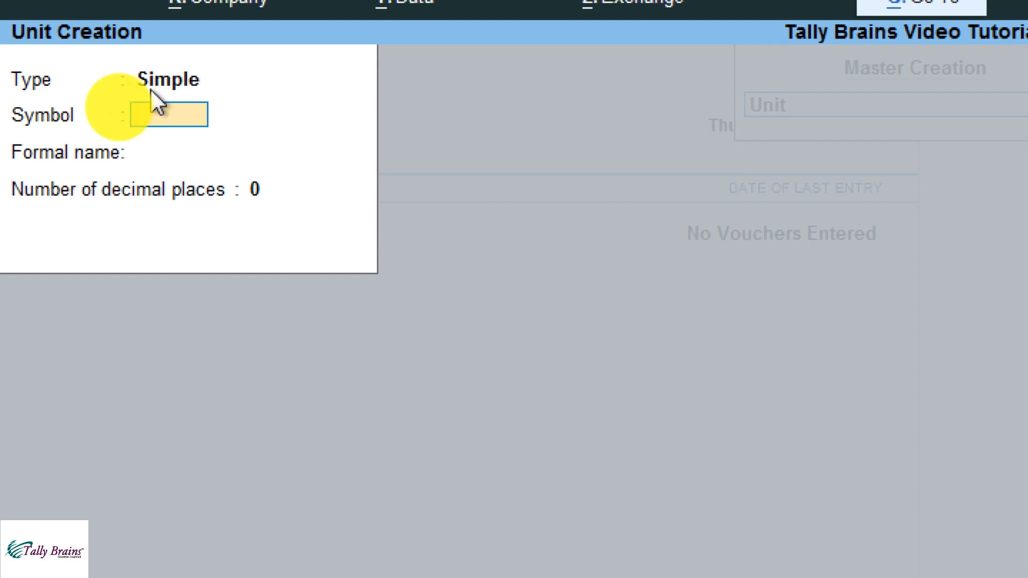
- Set the new unit's type to Compound and return to the Type field
key(BackSpace)
key(Up)
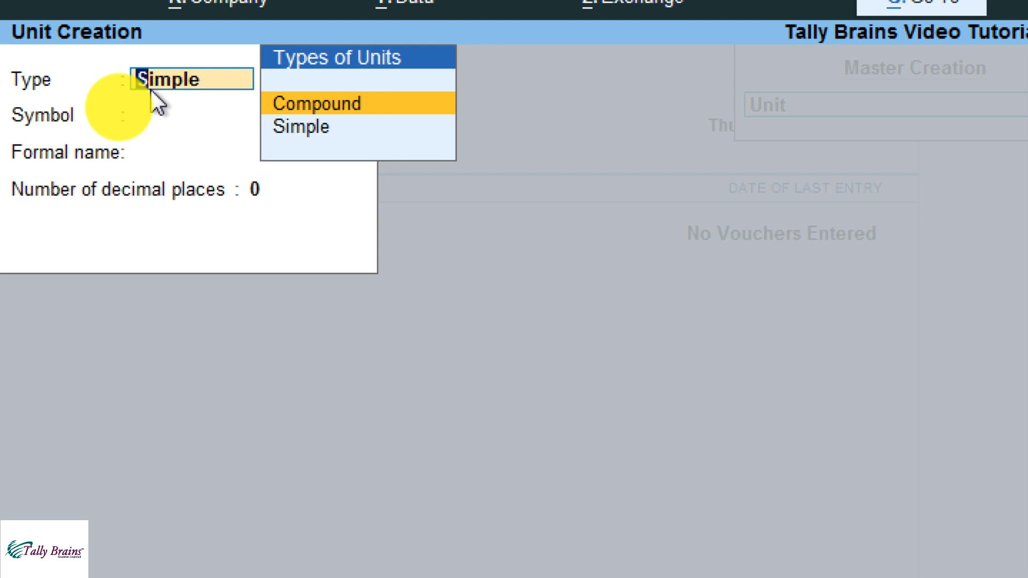
key(Return)
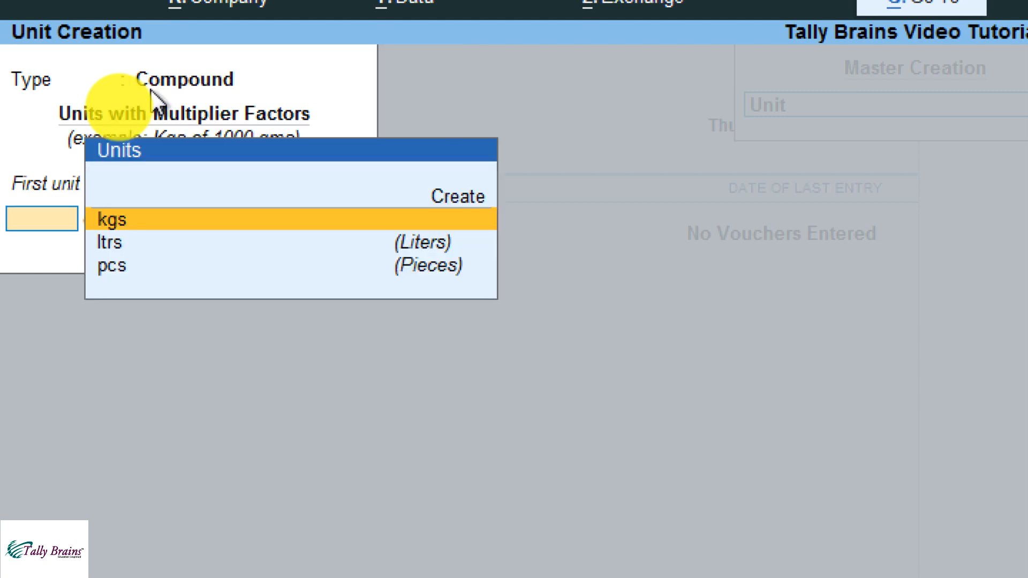
key(BackSpace)
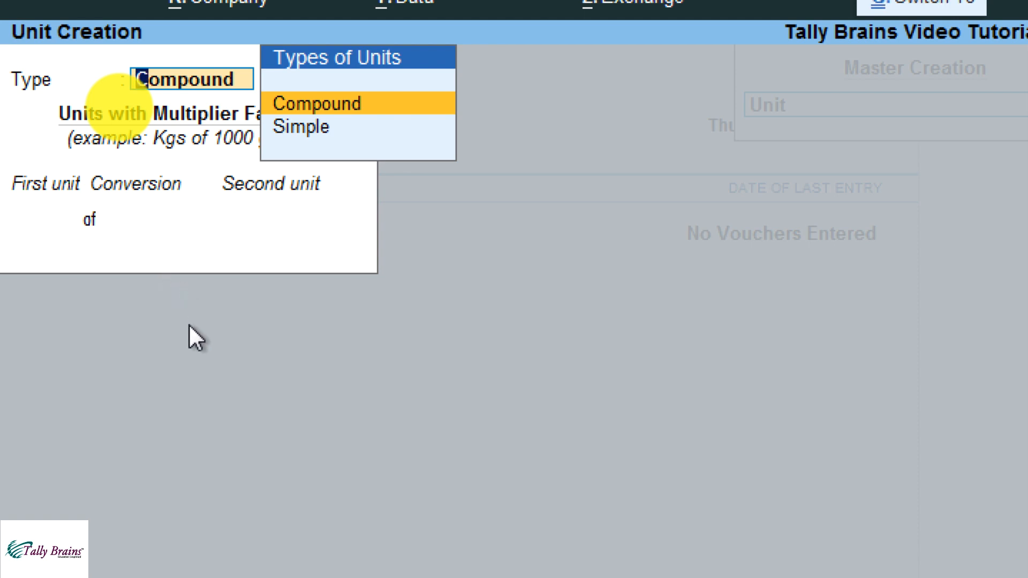
- Annotate the screen below the unit form with "lux 30g - 1c.s.= 15pcs"
key(ctrl+2)
key(t)
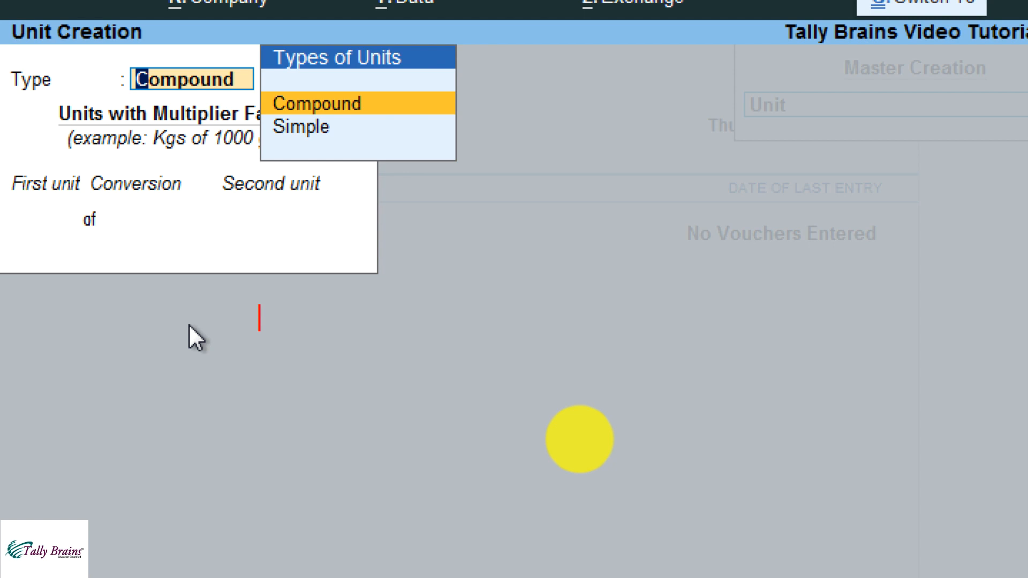
text(lux 30g - )
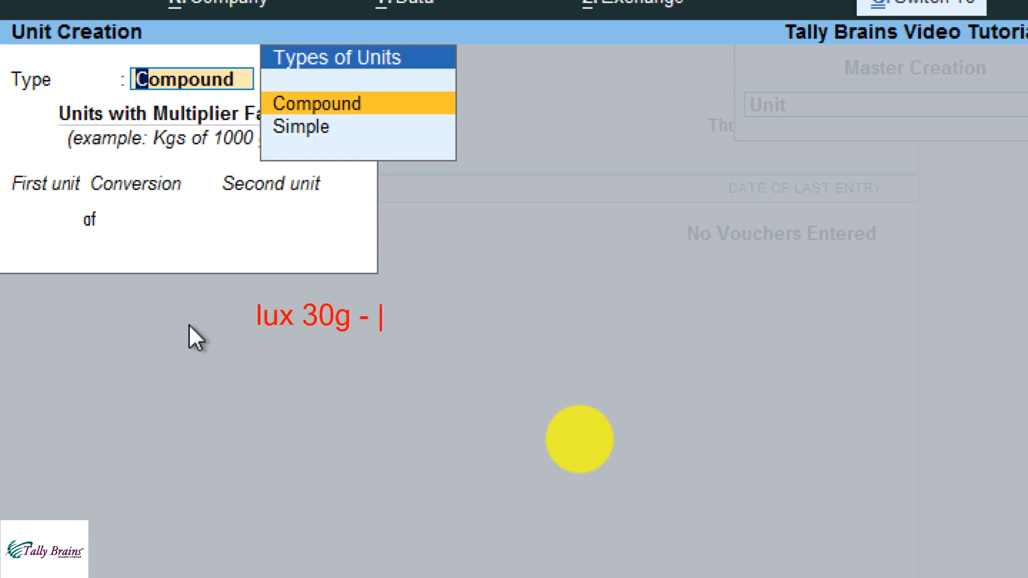
text(1c.s.= 14)
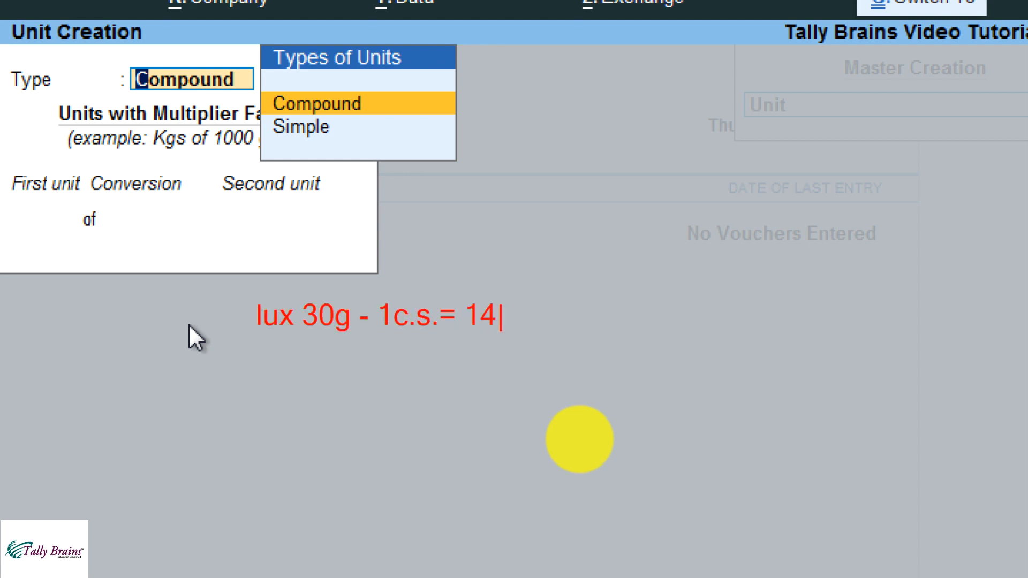
key(BackSpace)
text(5pcs)
key(Return)
- Add the annotation lines "lux 45g - 1c.s. = 10pcs", "Dove 30g - 1c.s. = 10pcs" and "Dove 50g - 1.c.s = 9pcs"
text(lux )
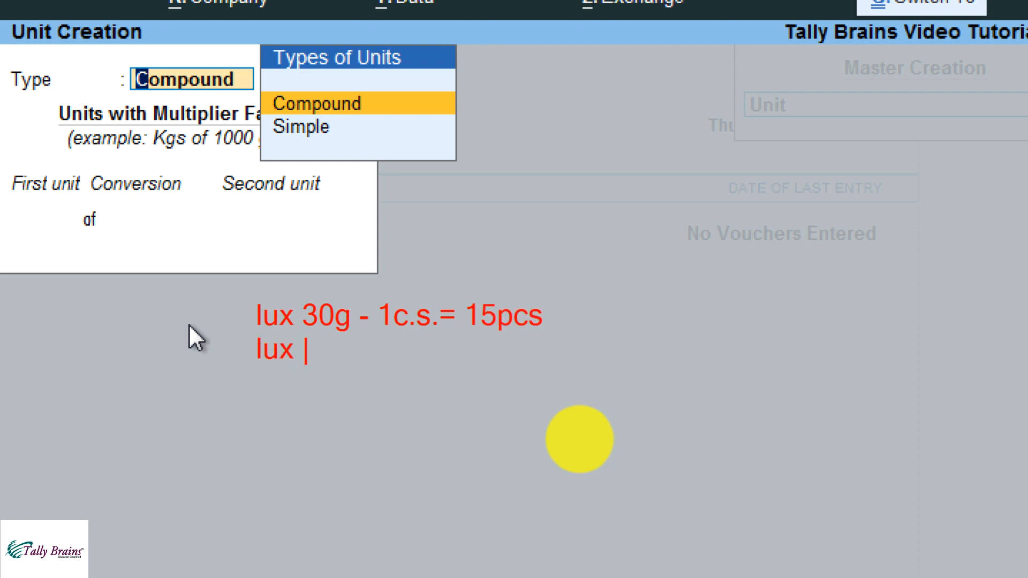
text(45g - )
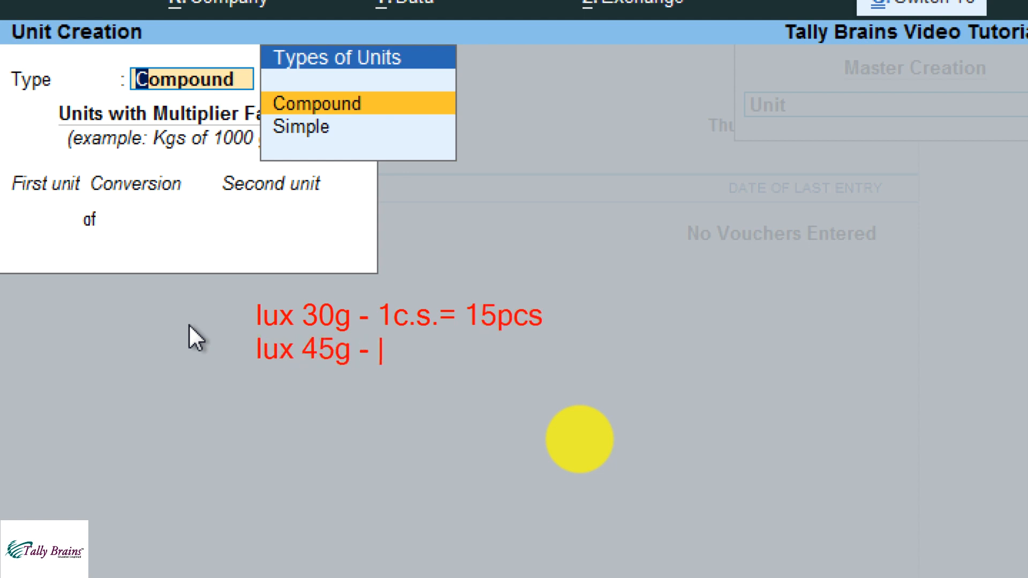
text(1c.s. -)
key(BackSpace)
text(= )
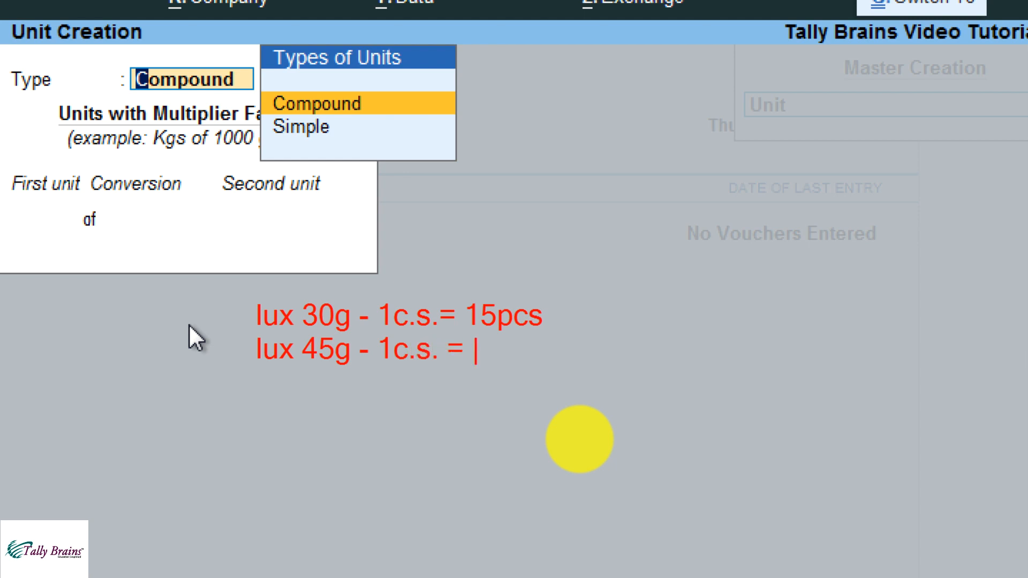
text(10pcs)
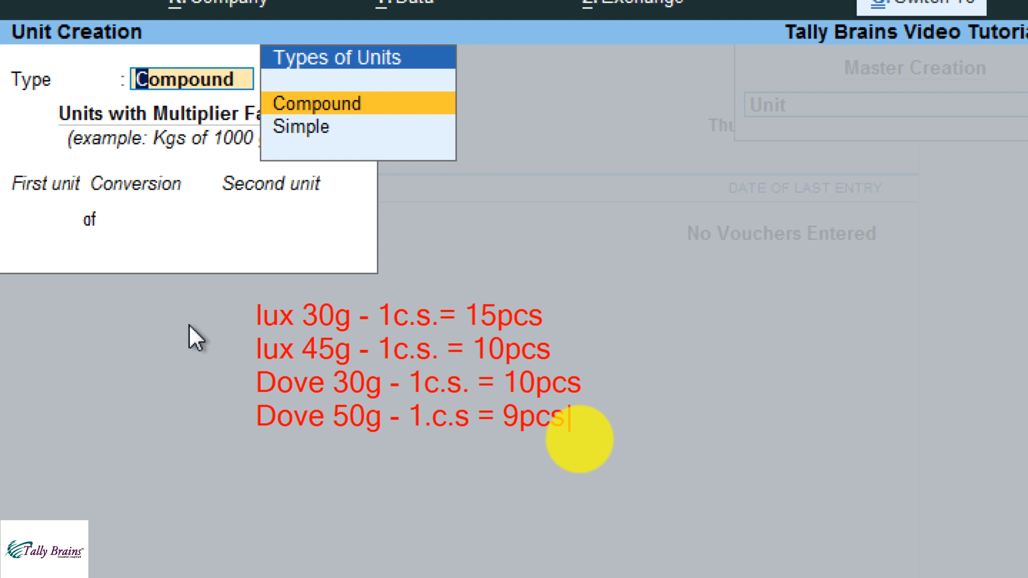
- After a blank line, add the annotation lines "100pcs - lux 30g" and "50pcs Dove 50g"
key(Return)
key(Return)
text(100)
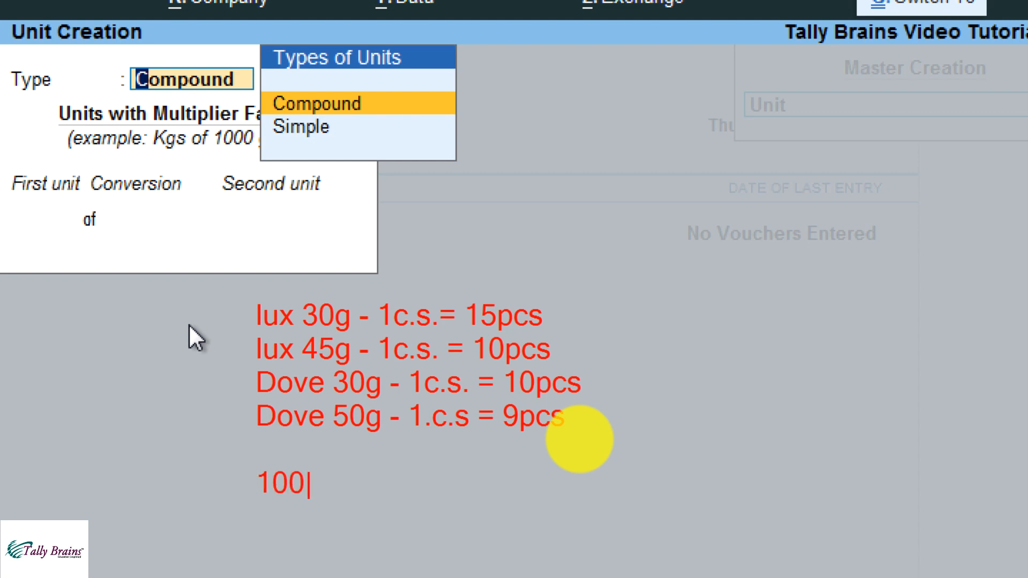
text(pcs - )
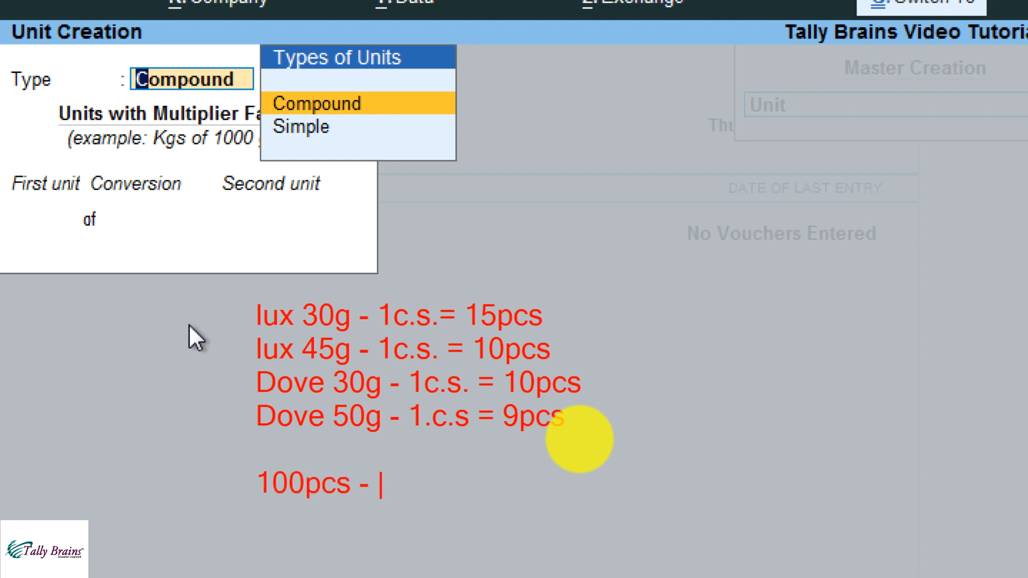
text(lux 30g)
key(Return)
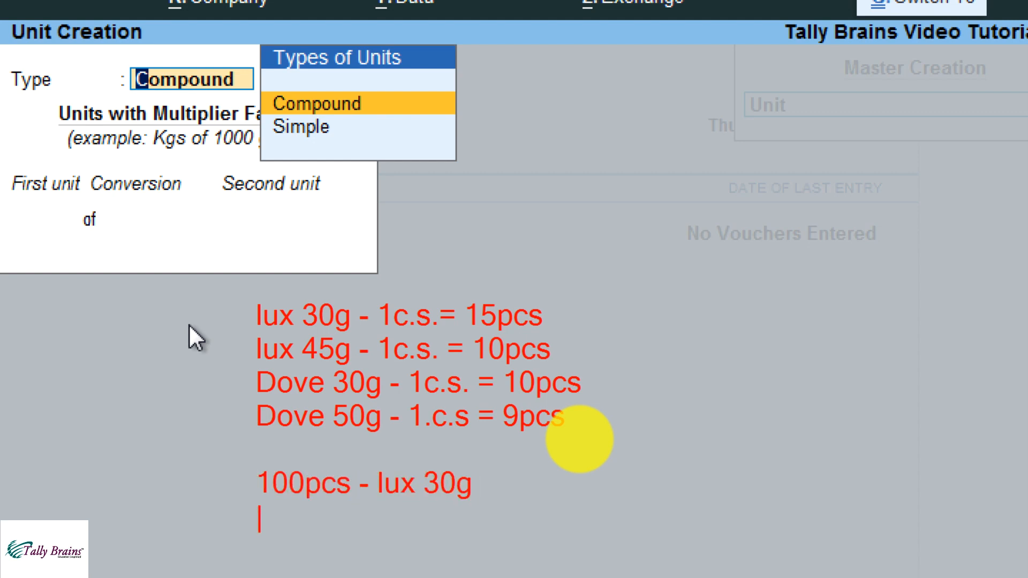
text(50pc)
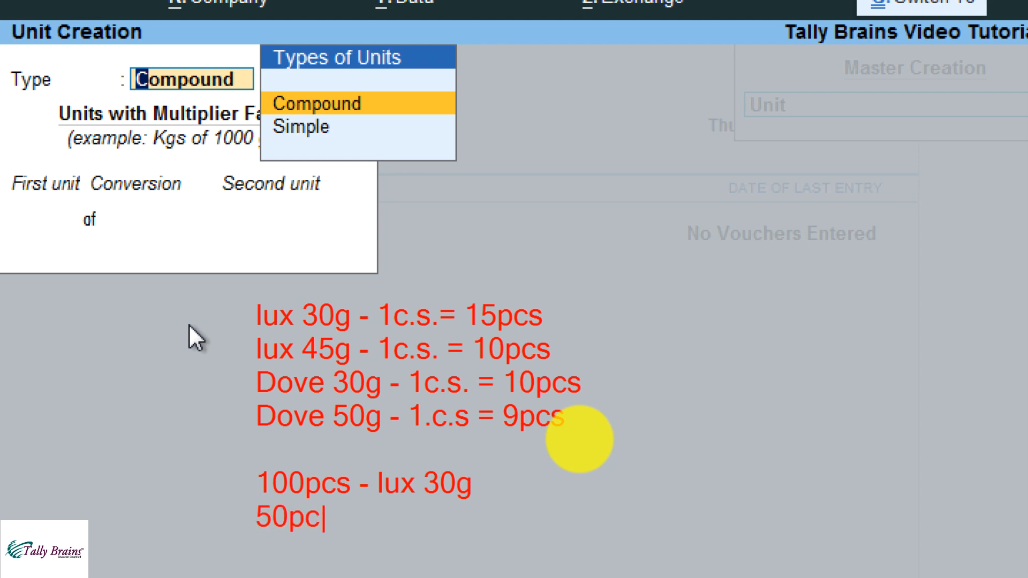
text(s Dove )
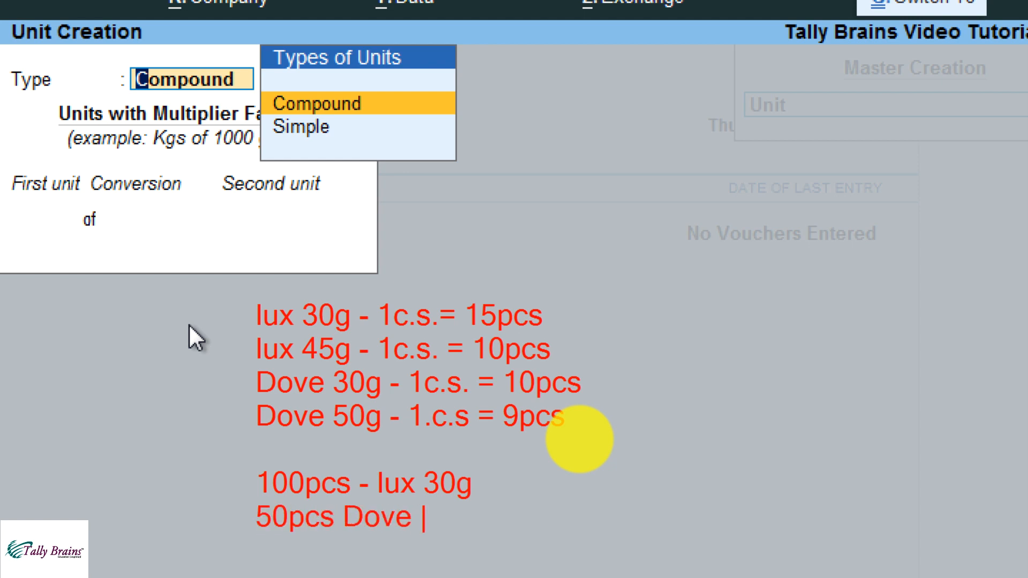
text(50g)
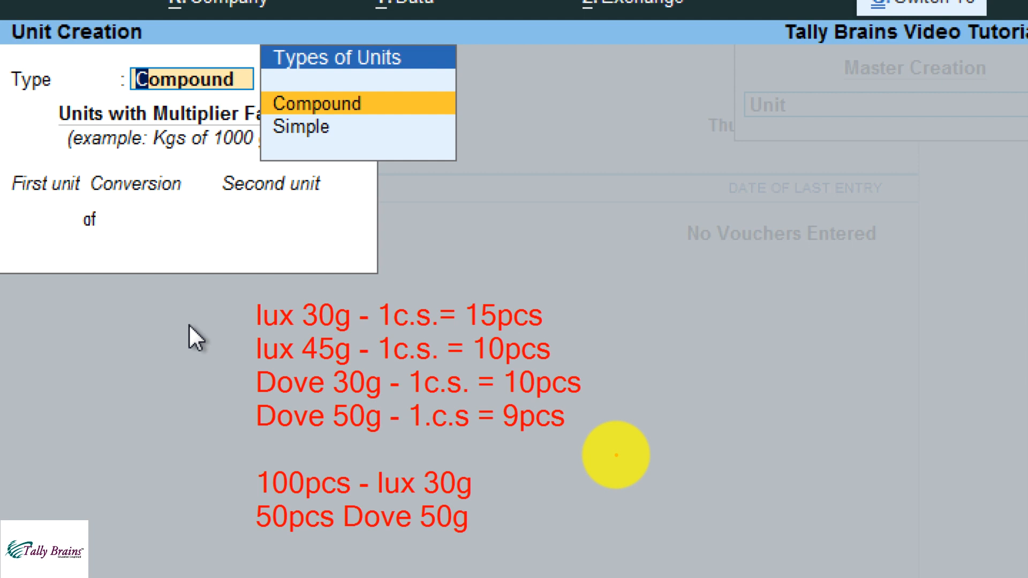
- Clear the annotations and create c.s. with 0 decimal places as the compound unit's first unit
key(Return)
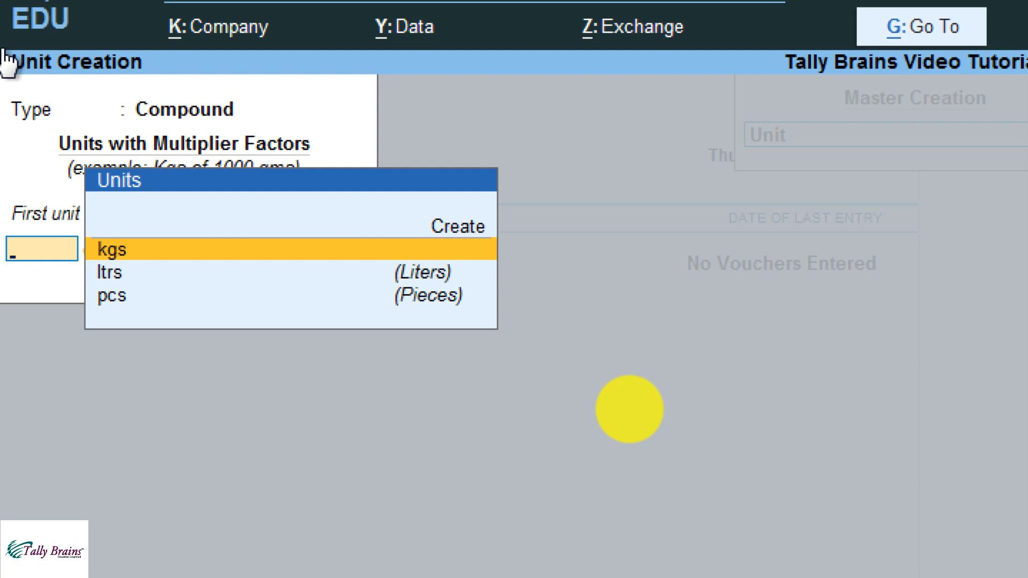
key(Up)
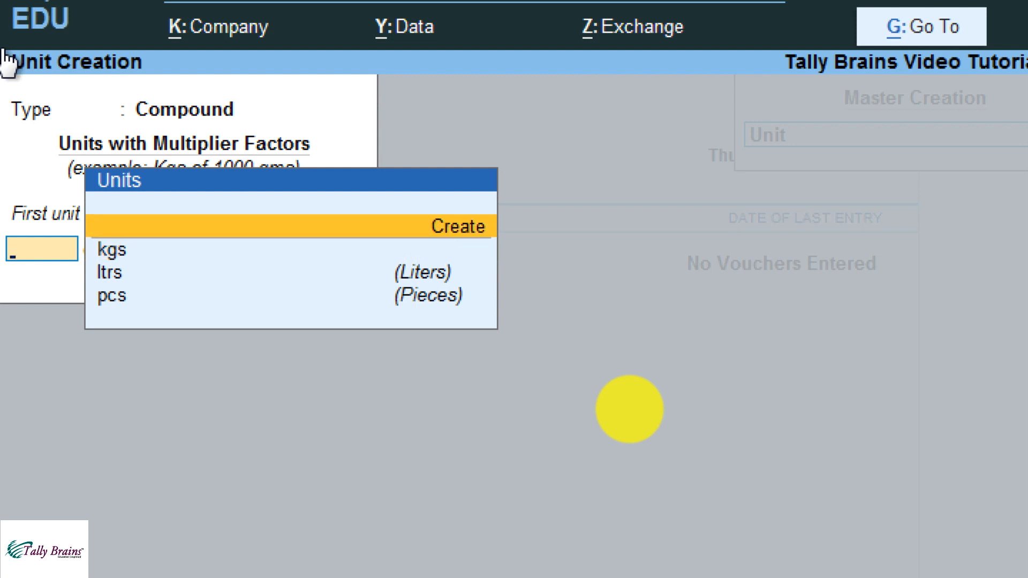
key(Return)
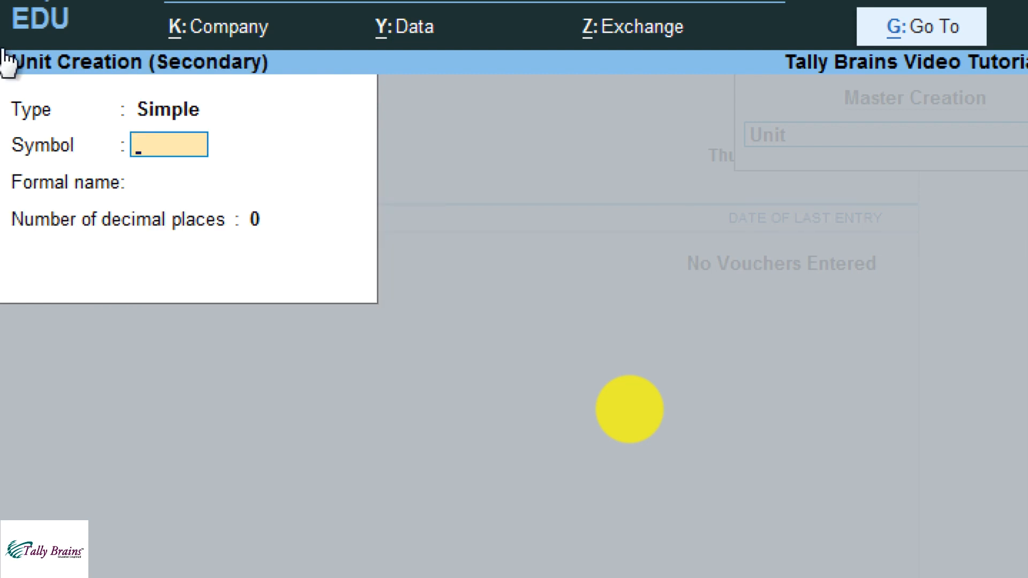
text(c.s.)
key(Return)
key(Return)
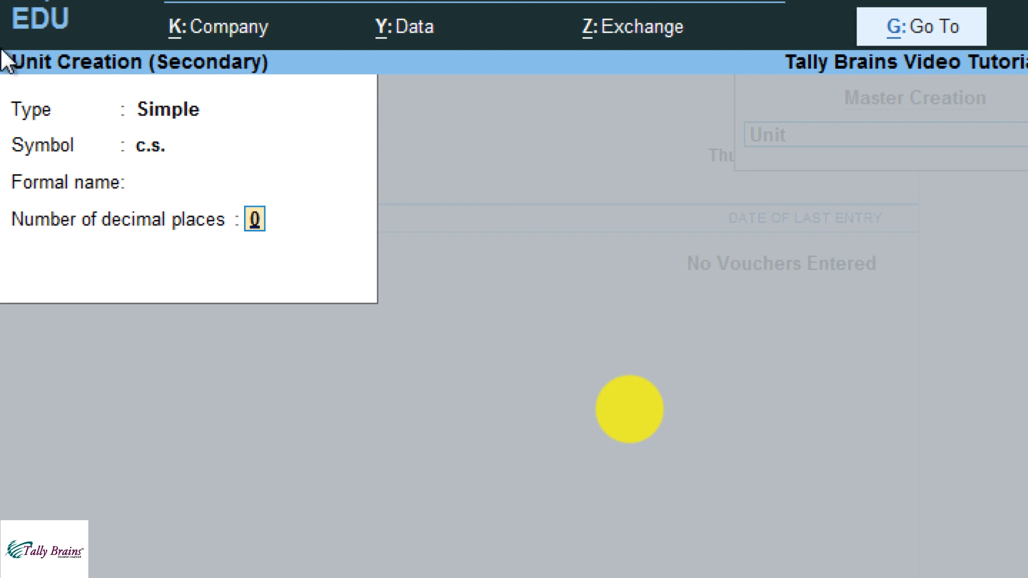
key(Return)
key(Return)
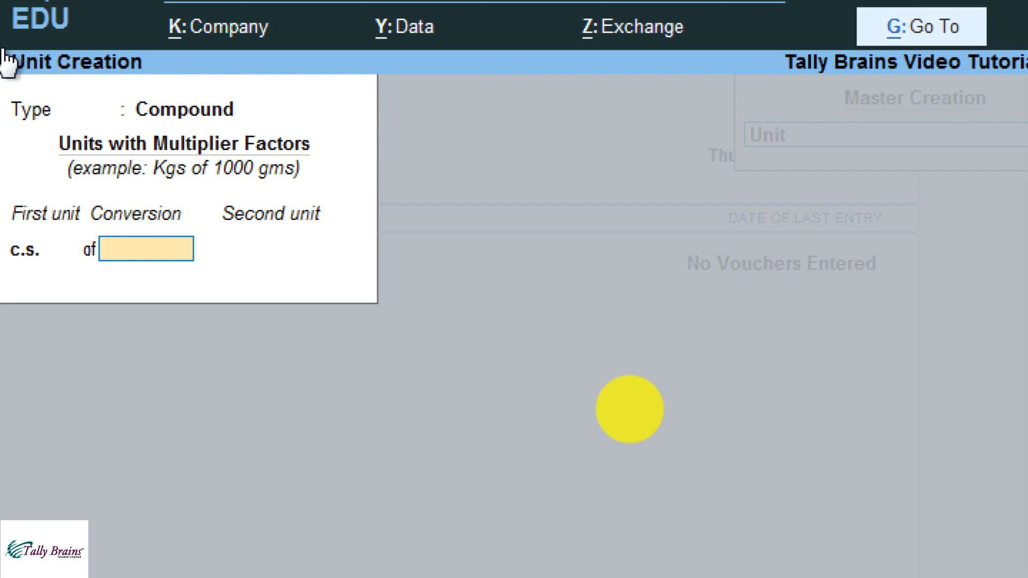
- Set the conversion to 15 with pcs as the second unit and save the compound unit
text(15)
key(Return)
key(Down)
key(Down)
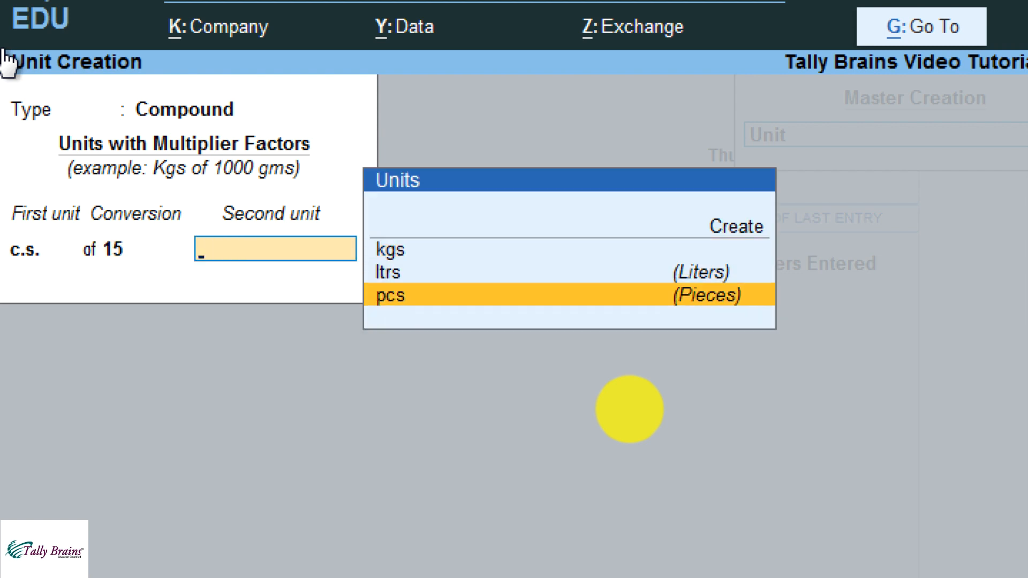
key(Return)
key(Return)
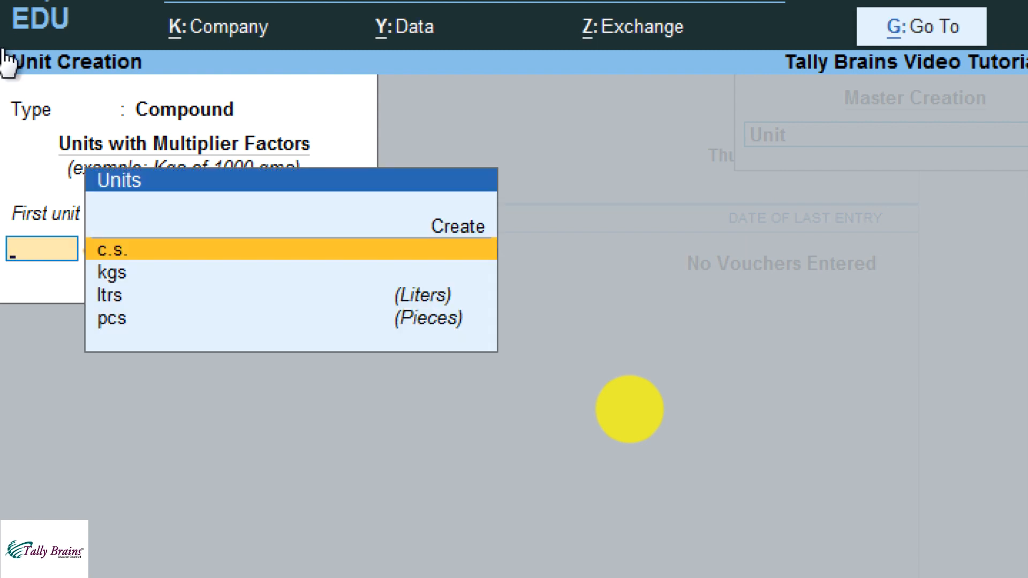
- Create another compound unit, c.s. of 9 pcs, and return to the list of masters
text(c)
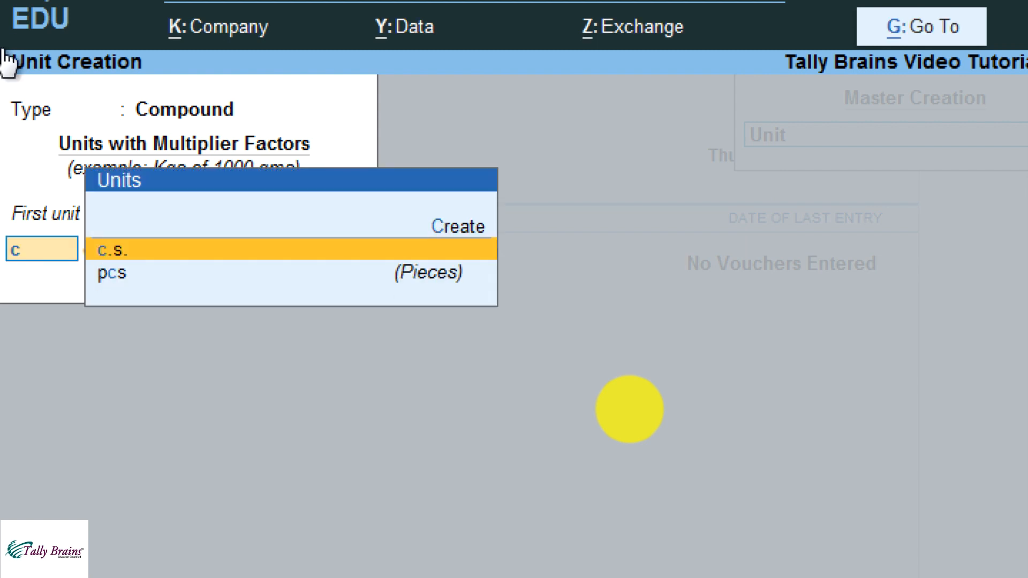
text(.s)
key(Return)
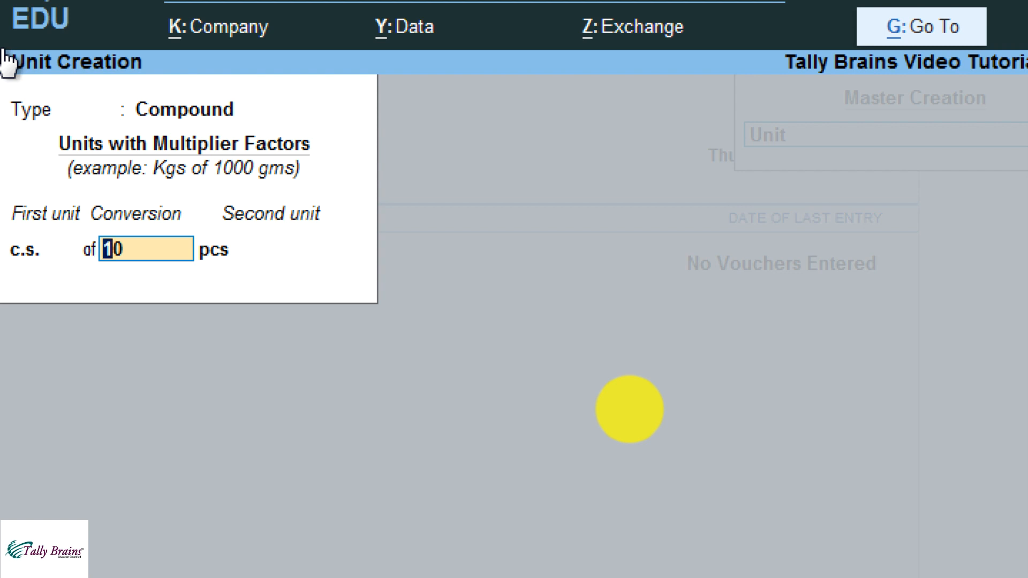
text(9)
key(Return)
key(Return)
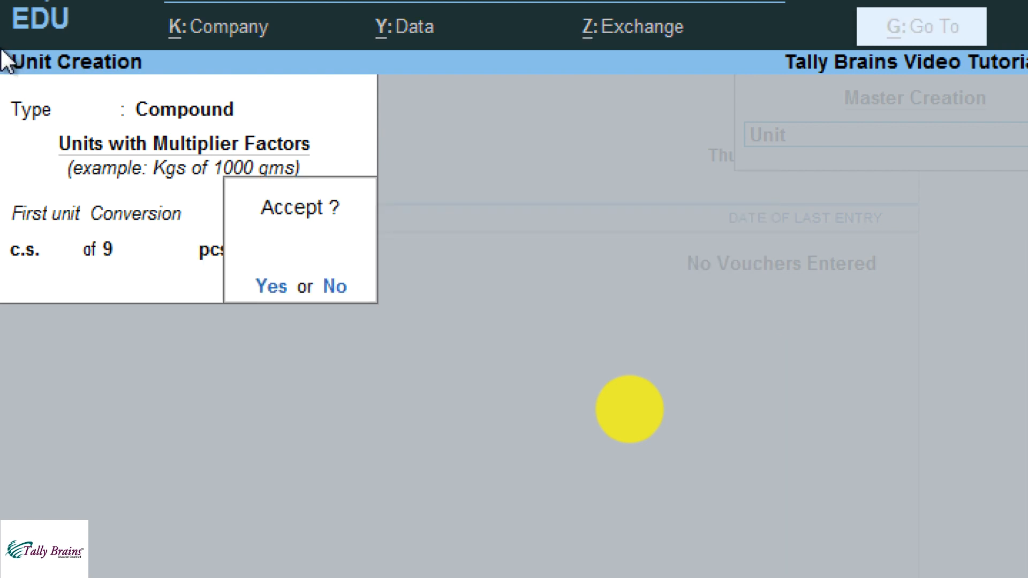
key(Return)
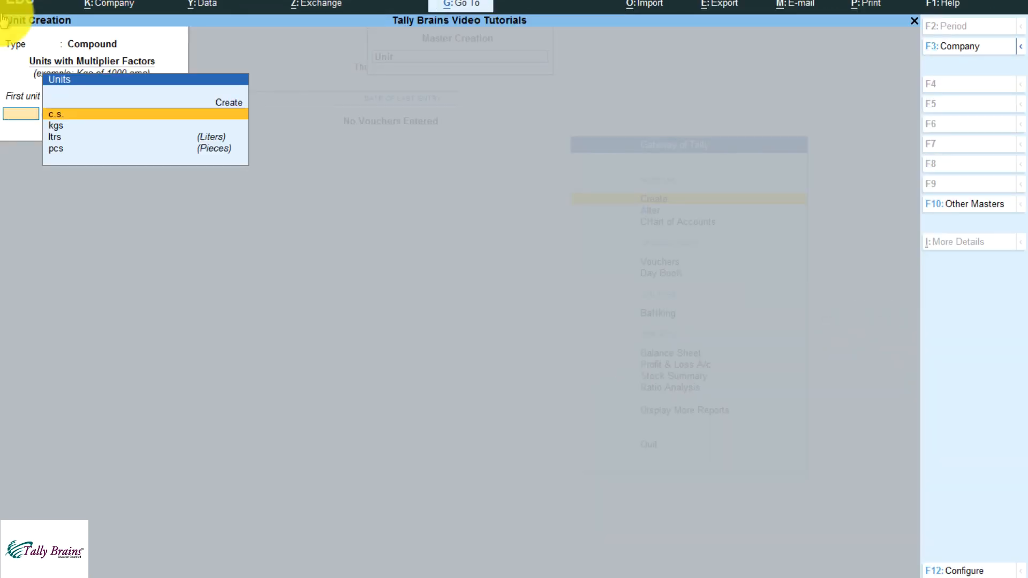
key(Escape)
key(y)
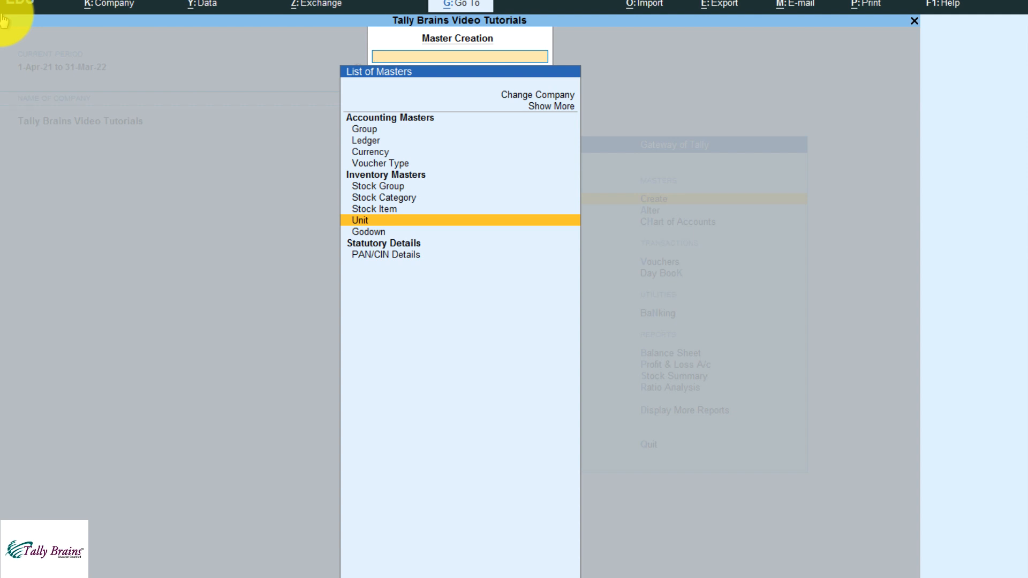
- Start a stock item named Lux 30g in the unit c.s. of 15 pcs, with an opening quantity of 1000pcs
key(Up)
key(Return)
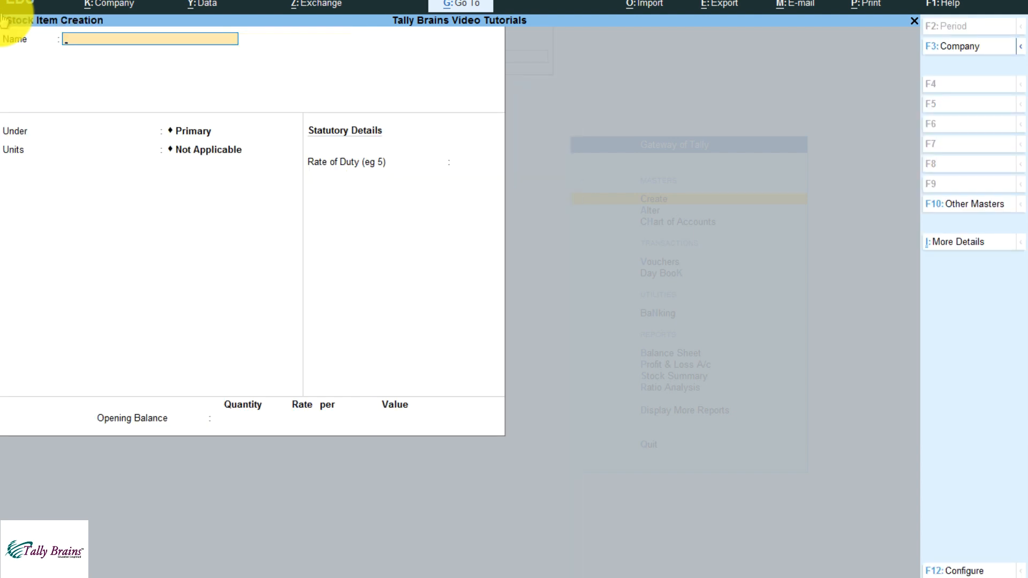
text(Lux 30g)
key(Return)
key(Return)
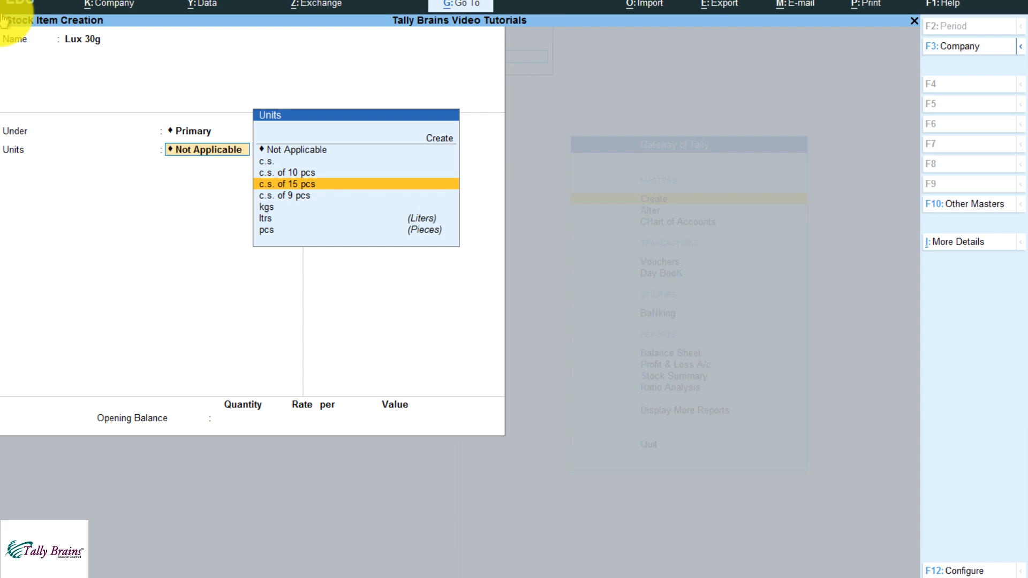
key(Return)
key(Return)
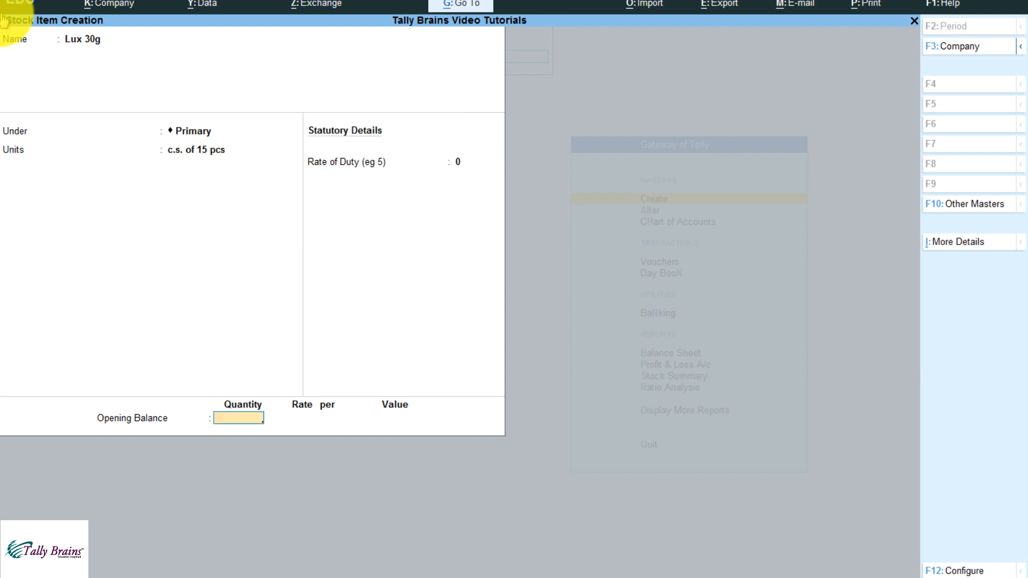
text(1000pcs)
key(Return)
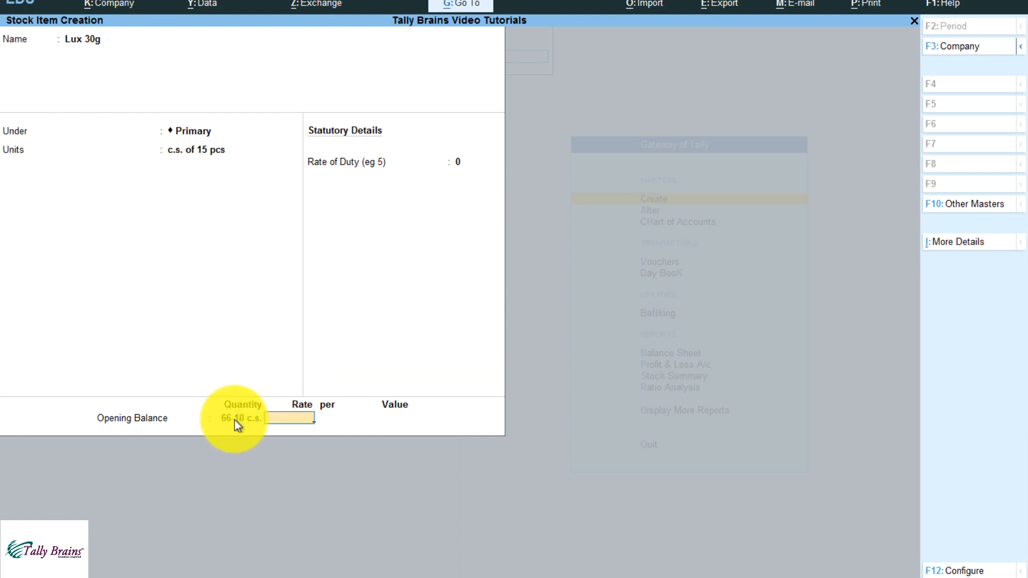
key(ctrl+n)
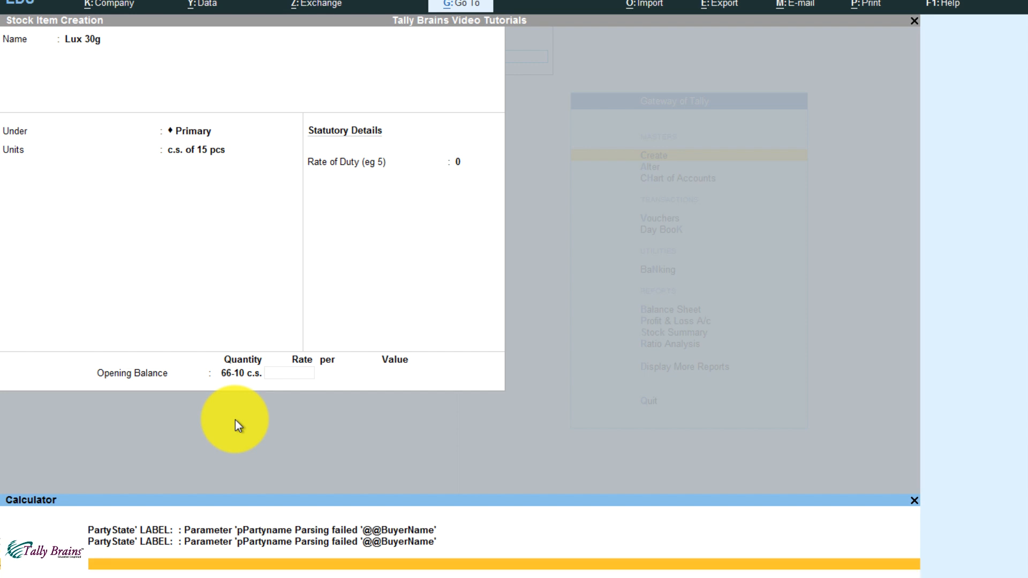
click(293, 373)
key(Escape)
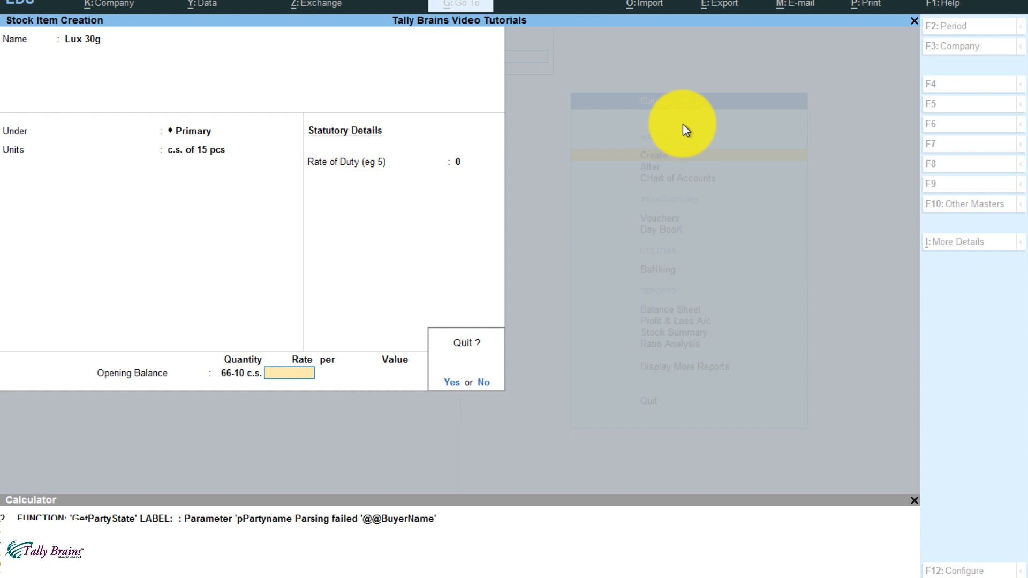
click(916, 501)
key(n)
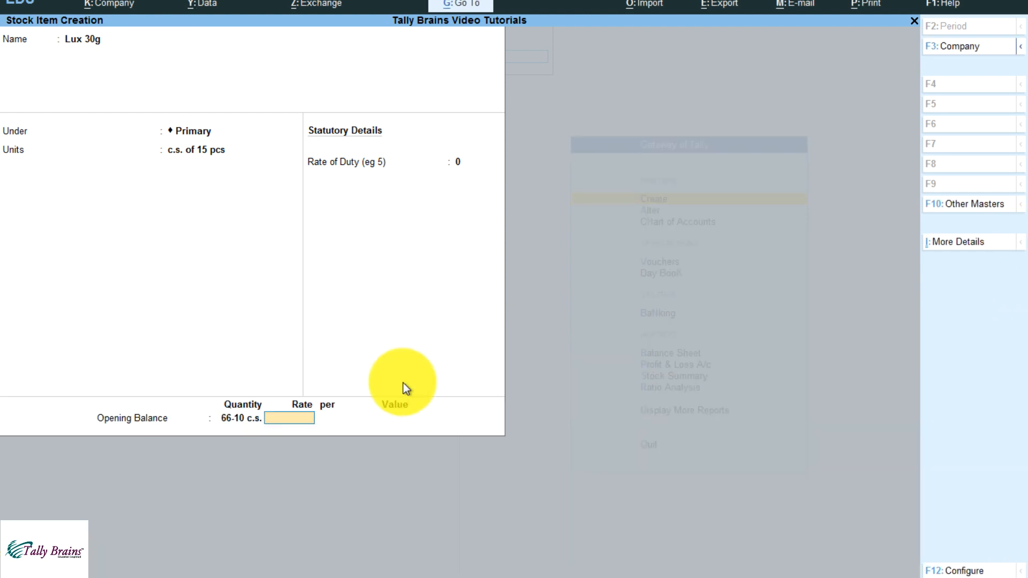
- Set the opening quantity of Lux 30g to 90-11 and quit the stock item without saving
key(BackSpace)
key(BackSpace)
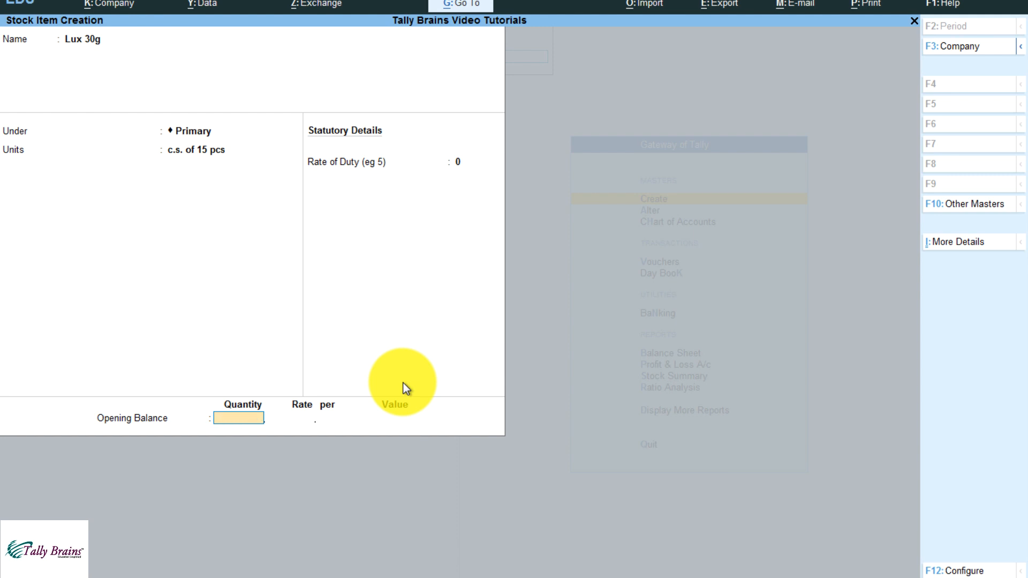
text(90-11)
key(Return)
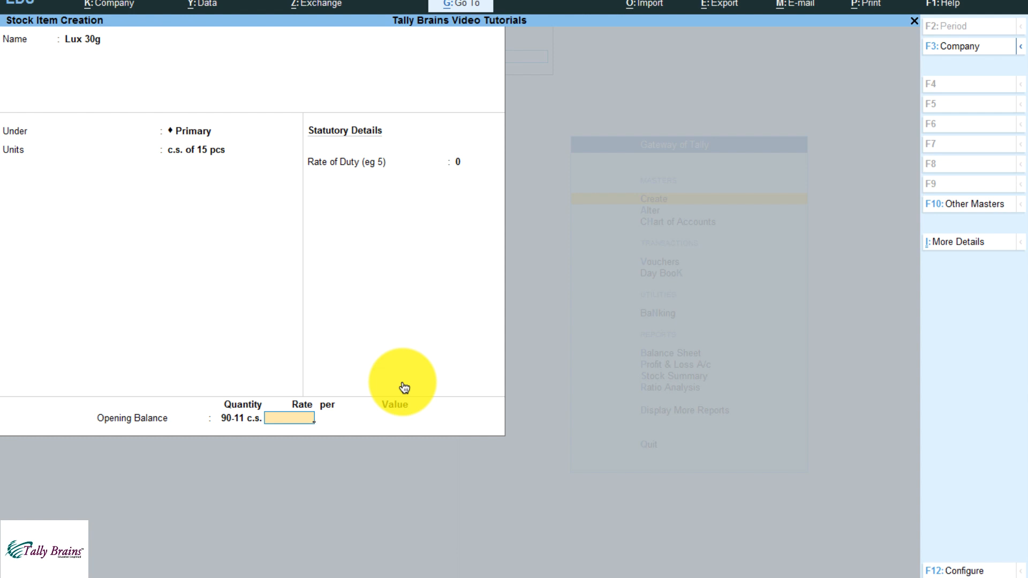
key(Escape)
key(y)
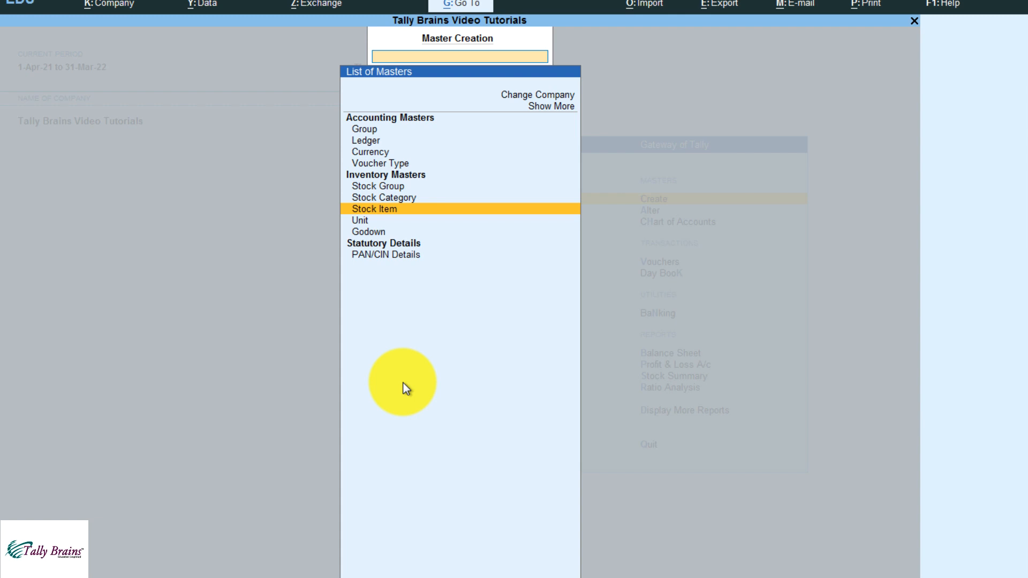
- Create a simple unit with the symbol ml, no formal name and 0 decimal places
key(Down)
key(Return)
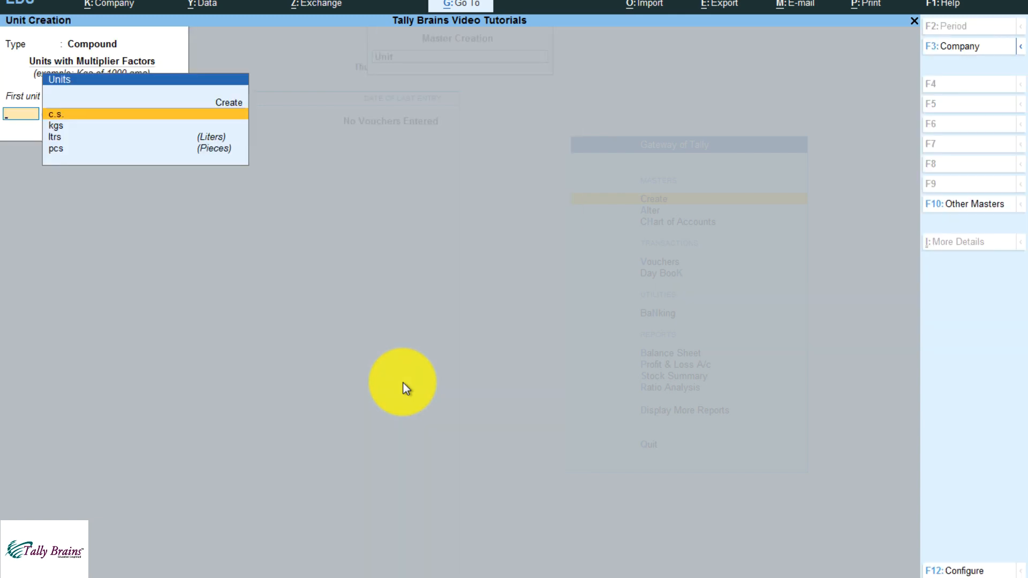
key(BackSpace)
key(Down)
key(Return)
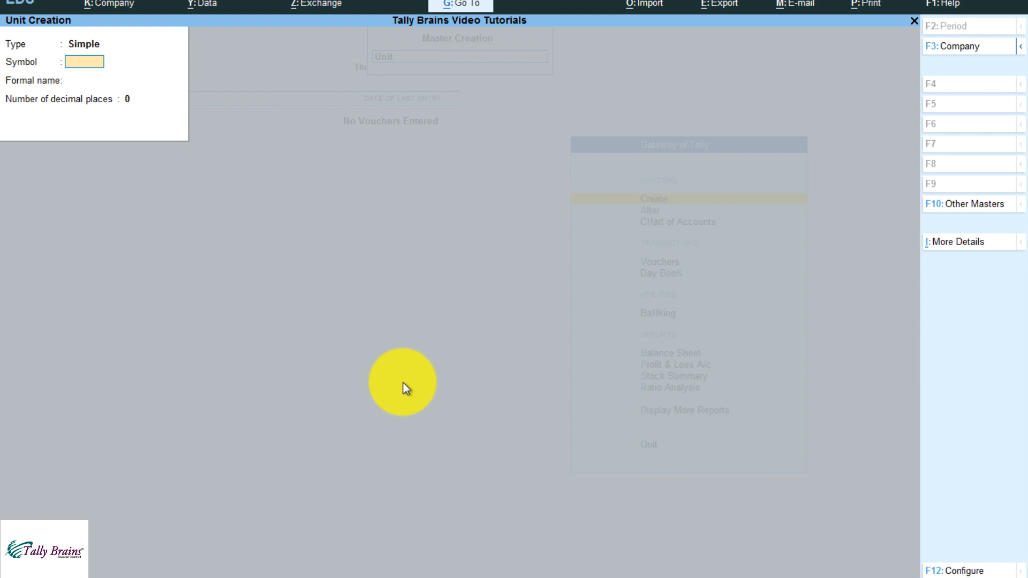
text(ml)
key(Return)
key(Return)
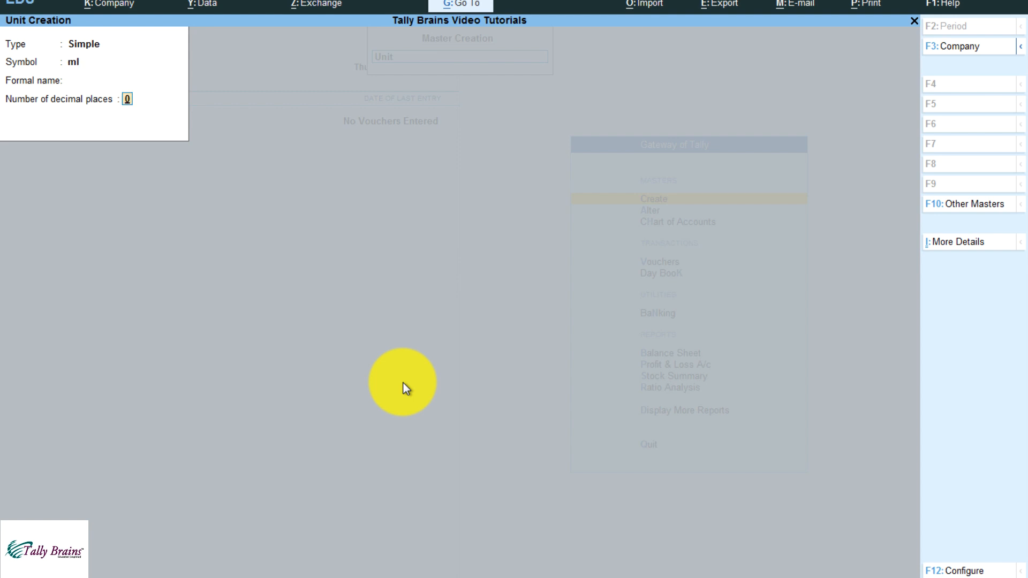
key(Return)
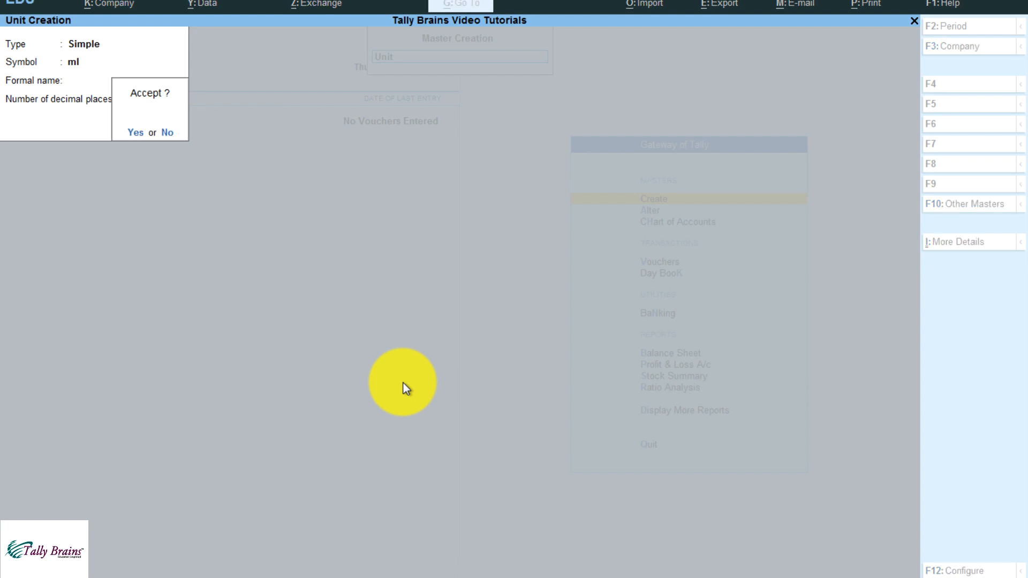
key(Return)
- Configure unit creation to leave out both the formal name and the number of decimal places
click(998, 573)
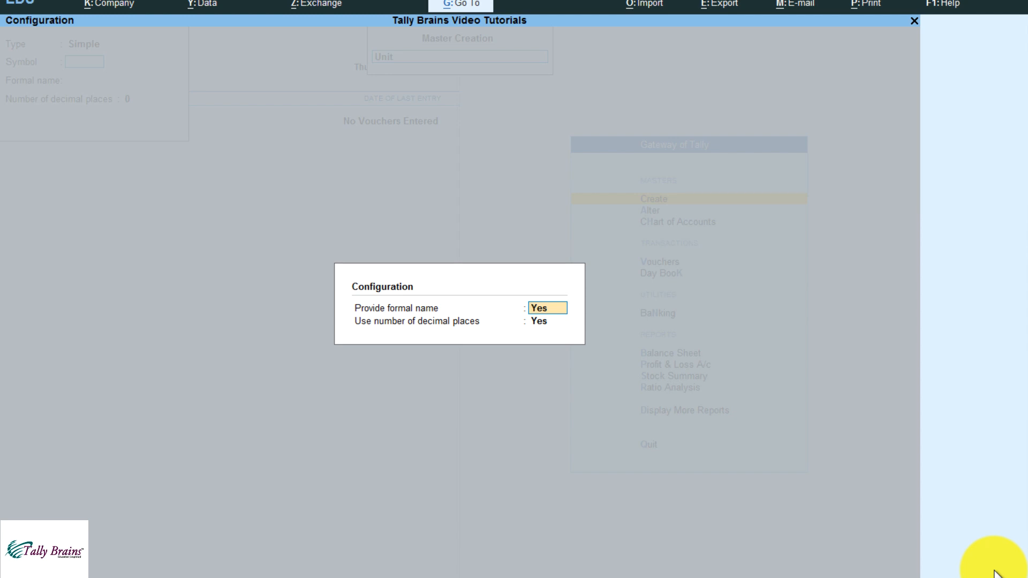
text(n)
key(Return)
key(Return)
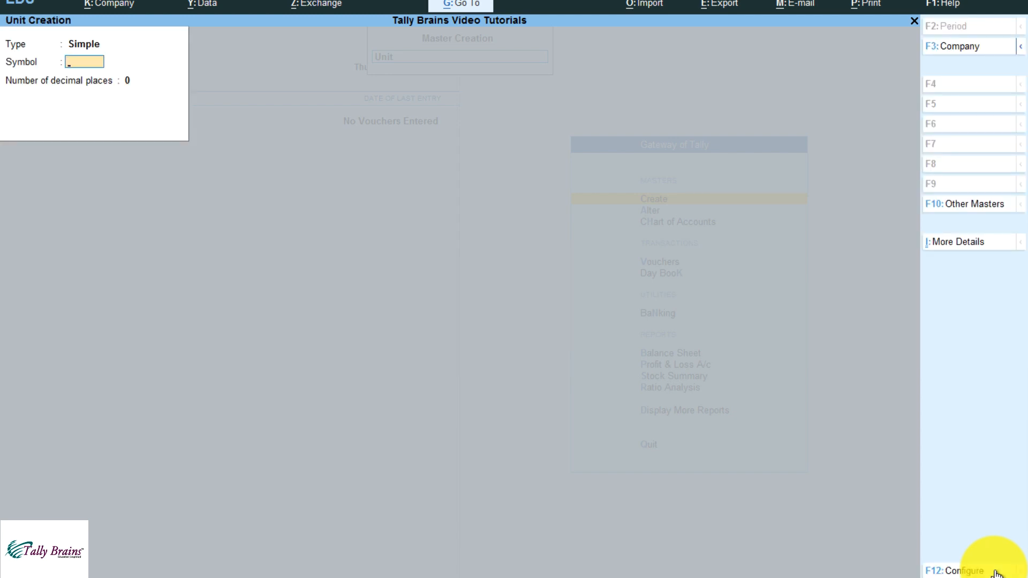
click(996, 572)
key(Return)
key(Return)
click(997, 572)
key(Return)
text(n)
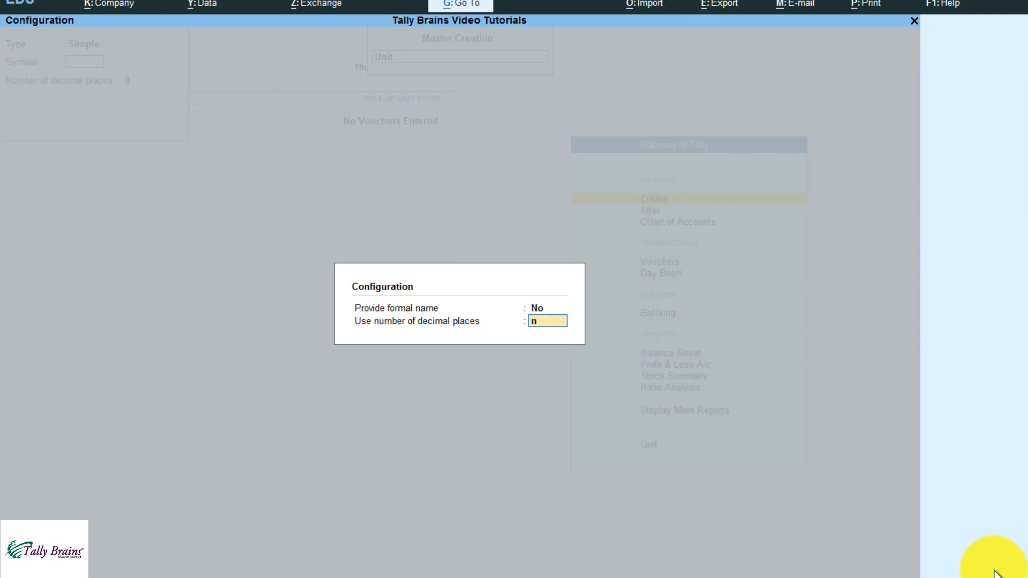
key(Return)
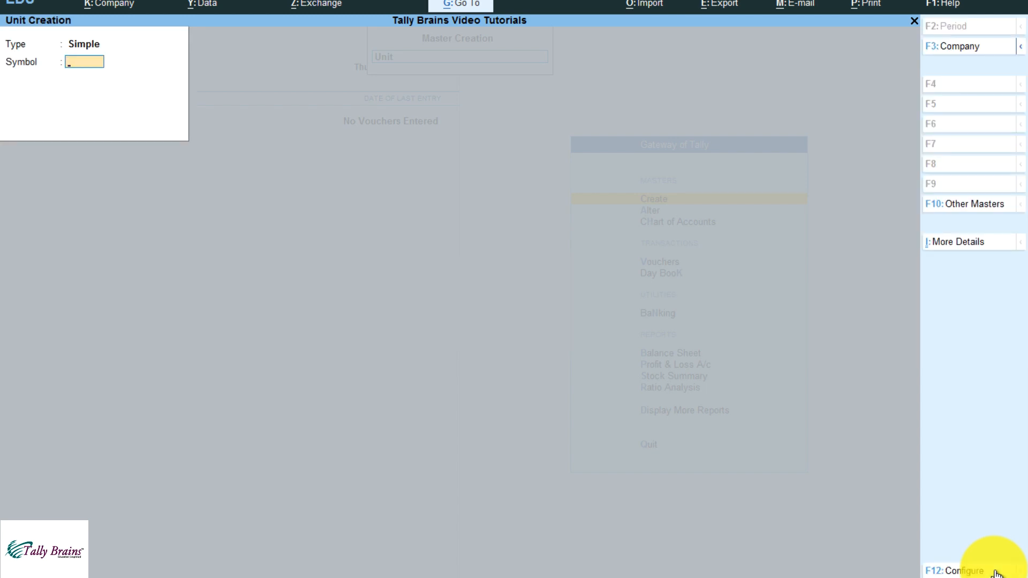
- Set the unit configuration options for formal name and number of decimal places back to Yes
click(998, 572)
text(y)
key(Return)
text(y)
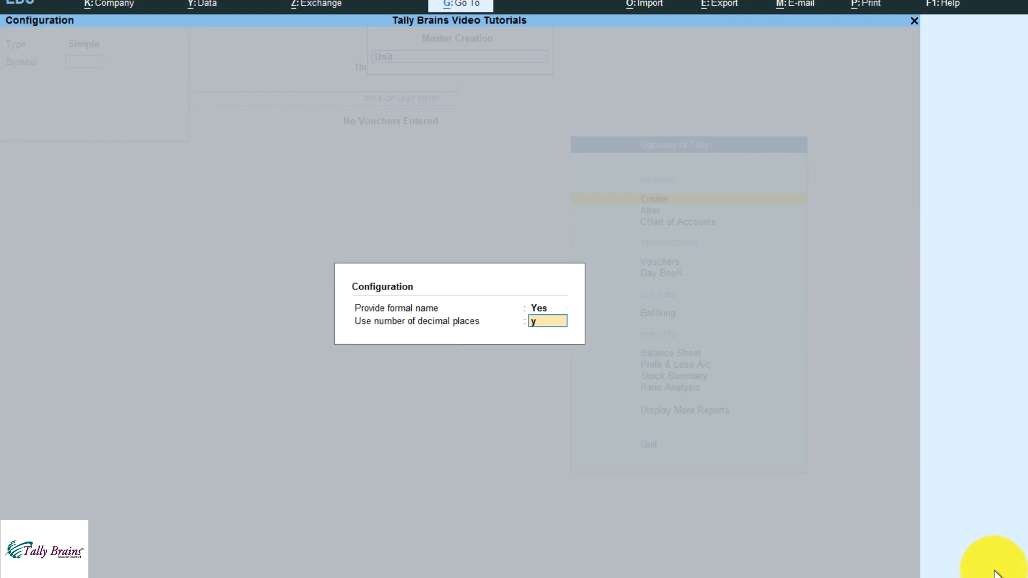
key(Return)
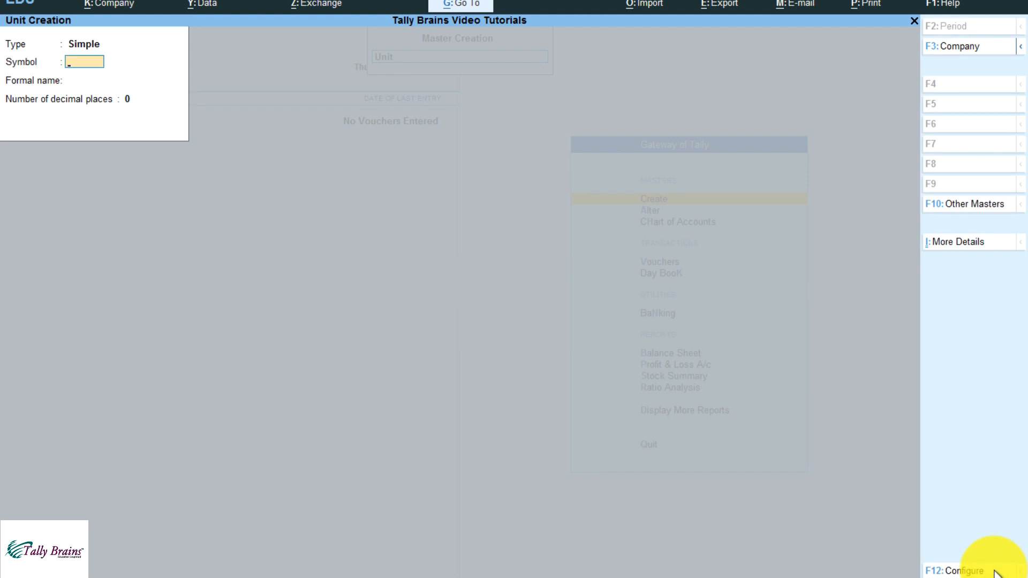
- Leave unit creation and start creating a new godown instead of altering Main Location
key(Escape)
key(y)
key(Down)
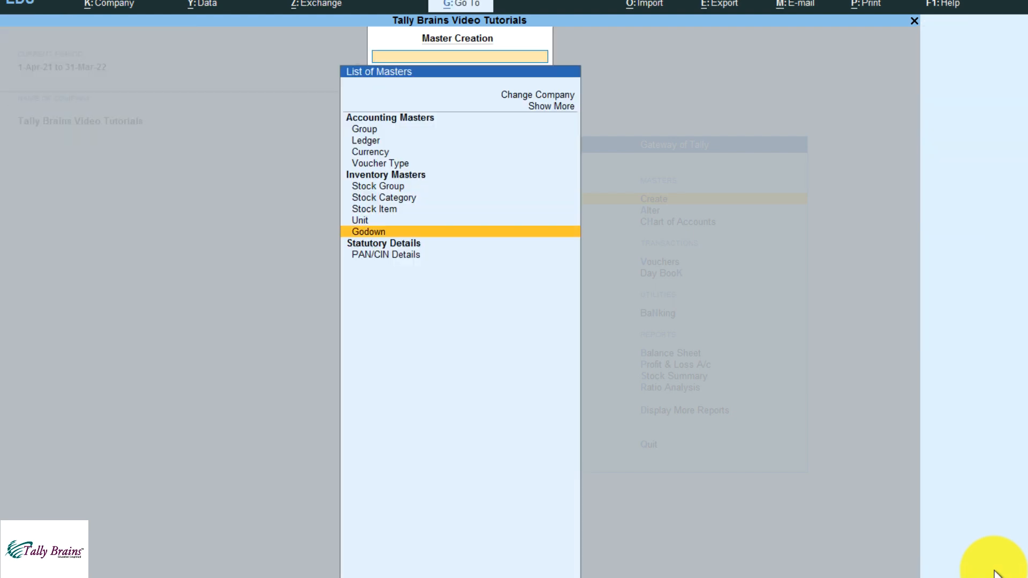
key(Return)
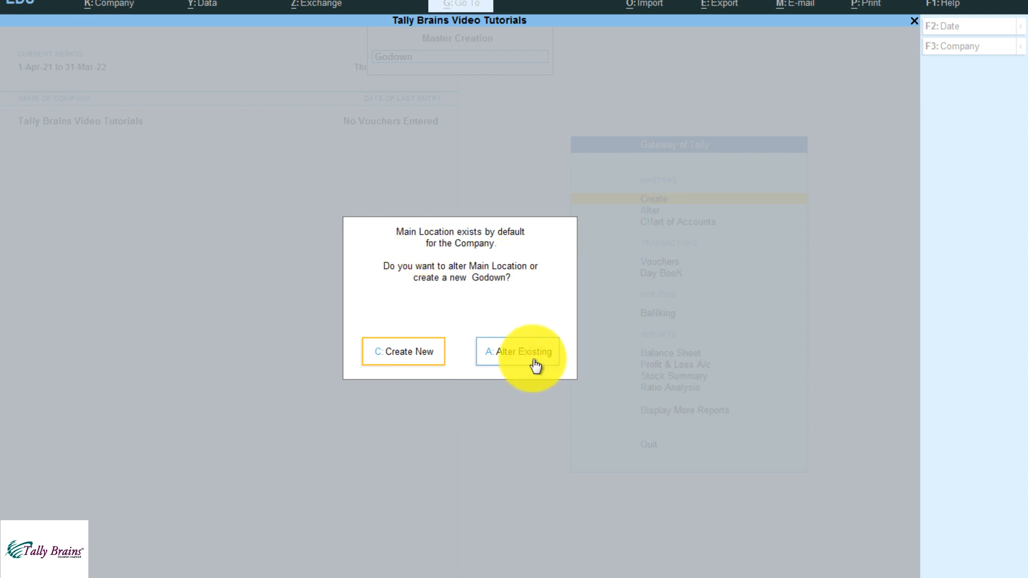
click(418, 363)
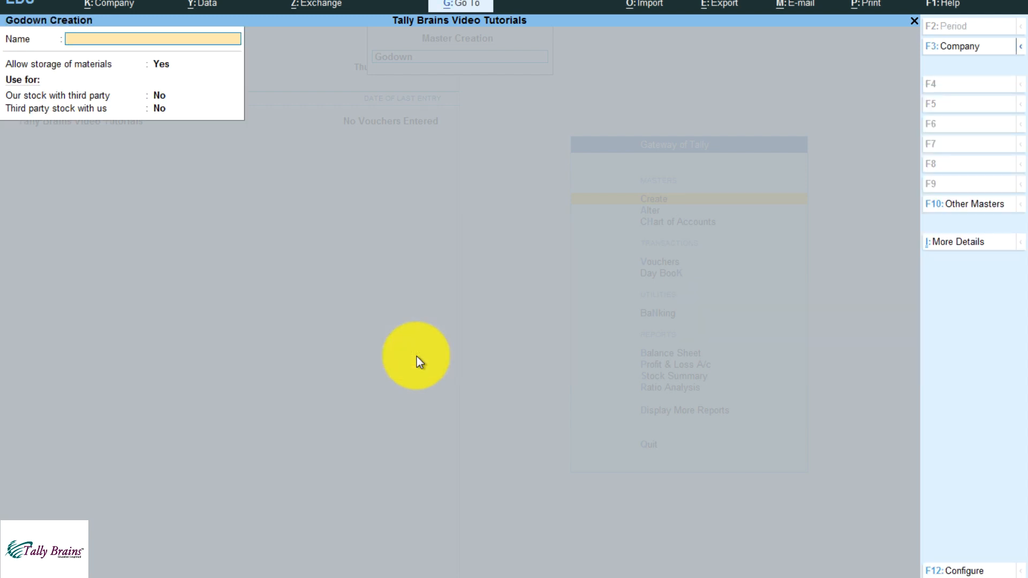
- Save a godown named Kankarbagh with material storage allowed and both third-party stock options set to No
text(Kankarbagh)
key(Return)
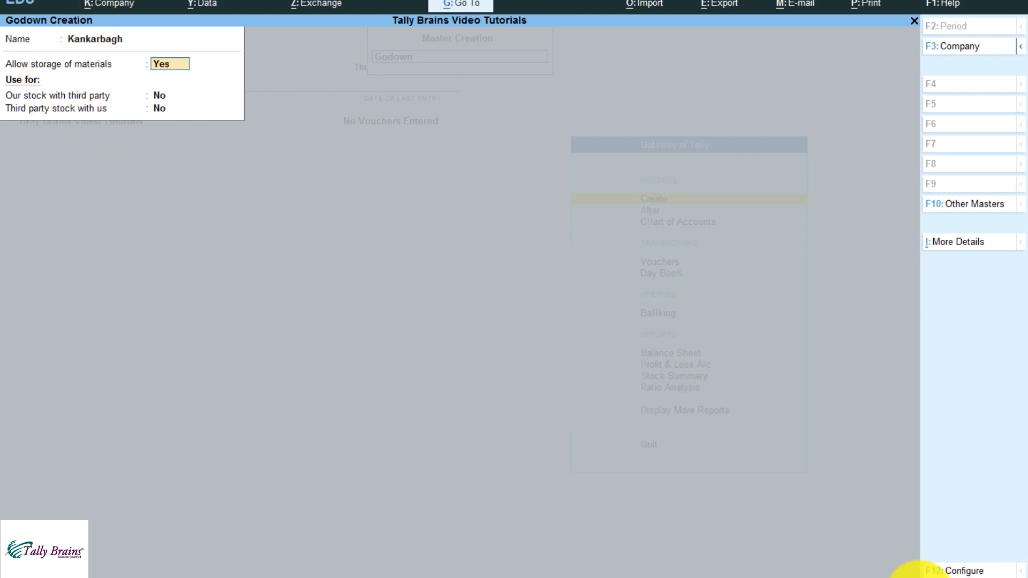
click(978, 572)
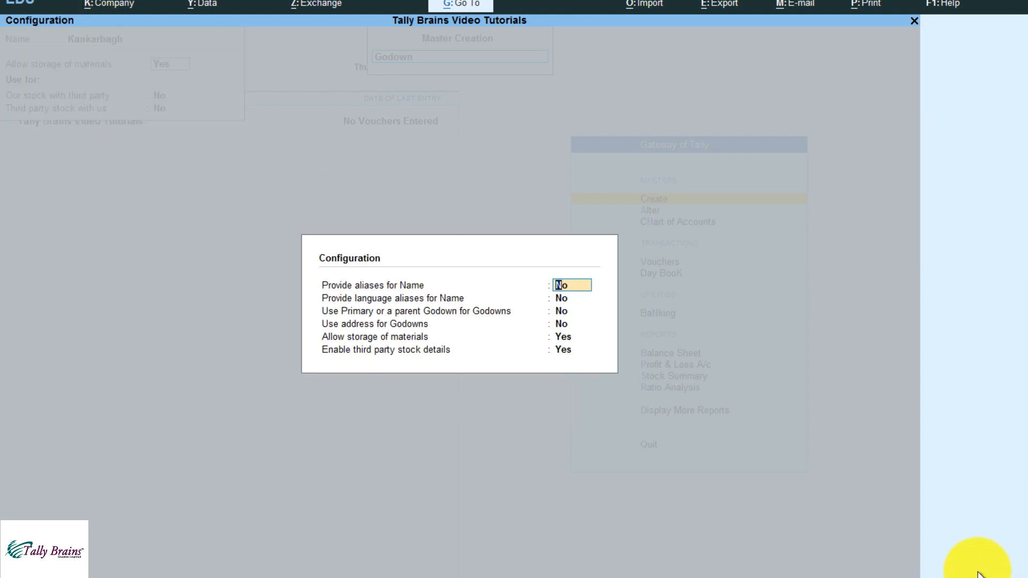
key(Escape)
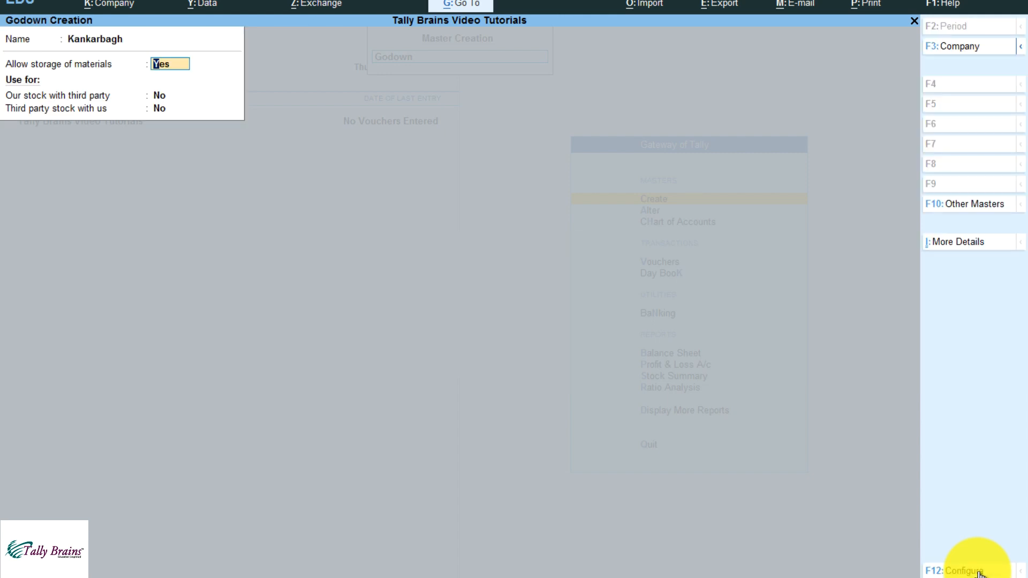
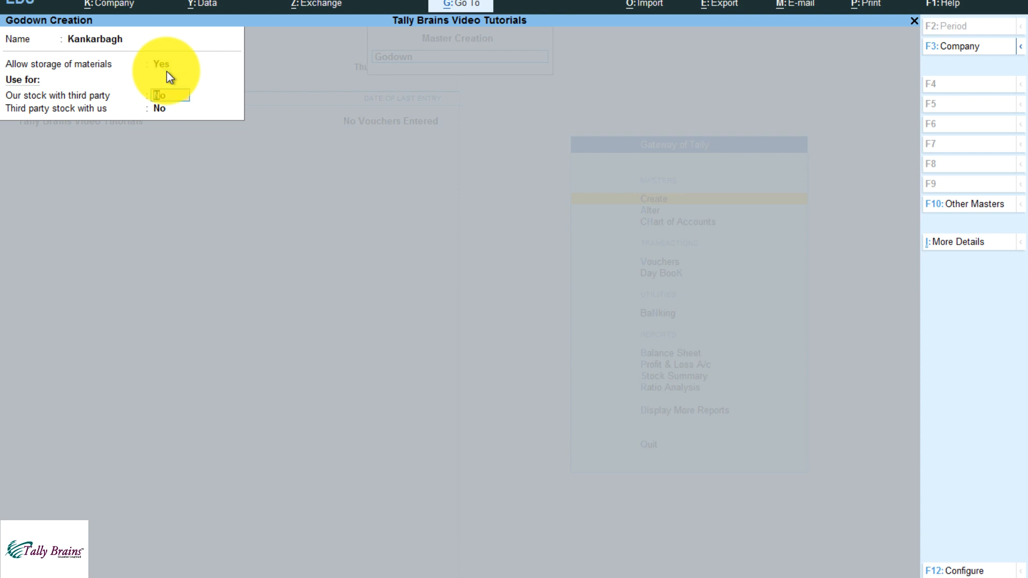
key(Return)
key(Return)
key(Return)
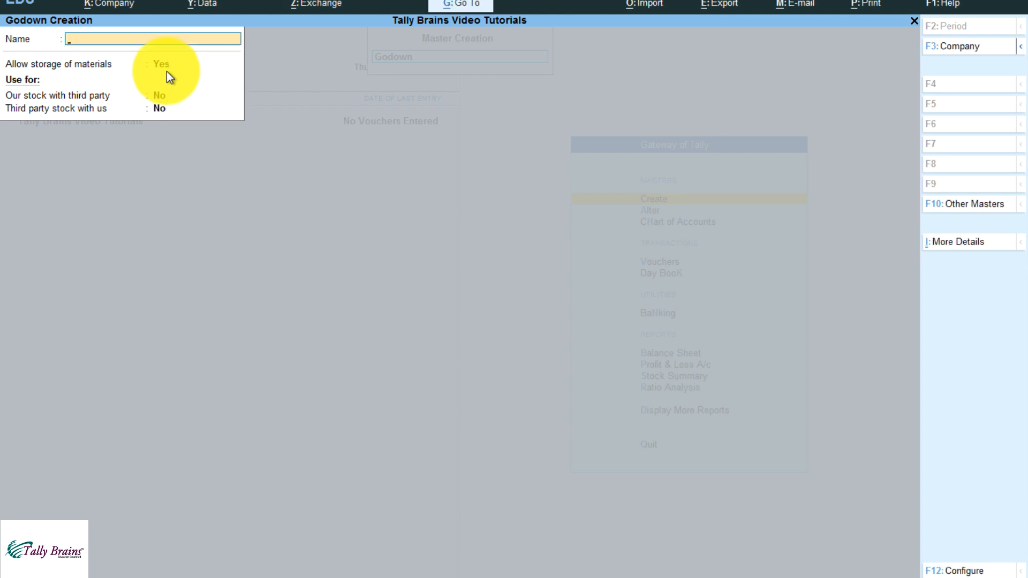
- Name the next godown Boring Road and keep storage of materials allowed
text(Boring Road)
key(Return)
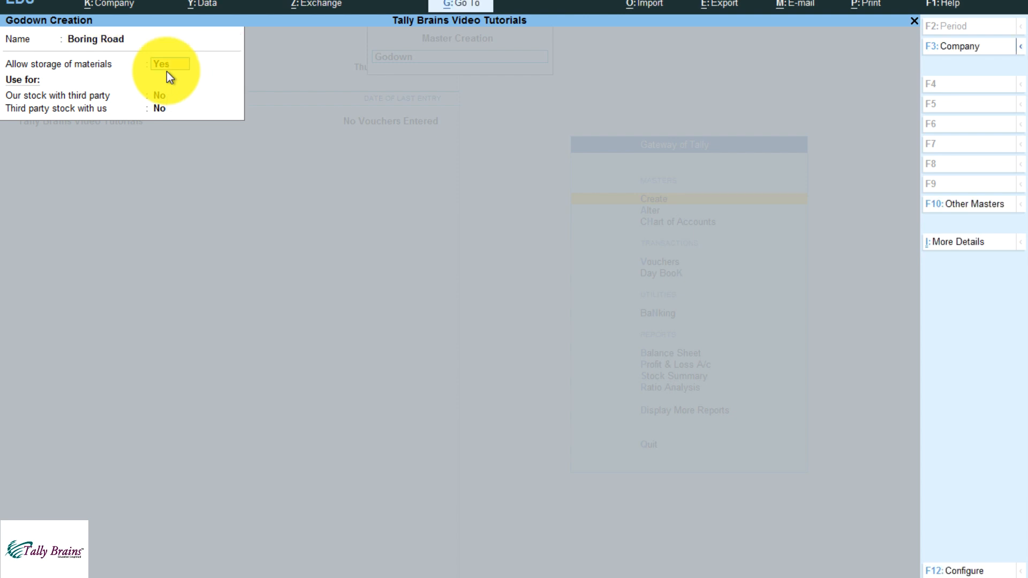
key(Return)
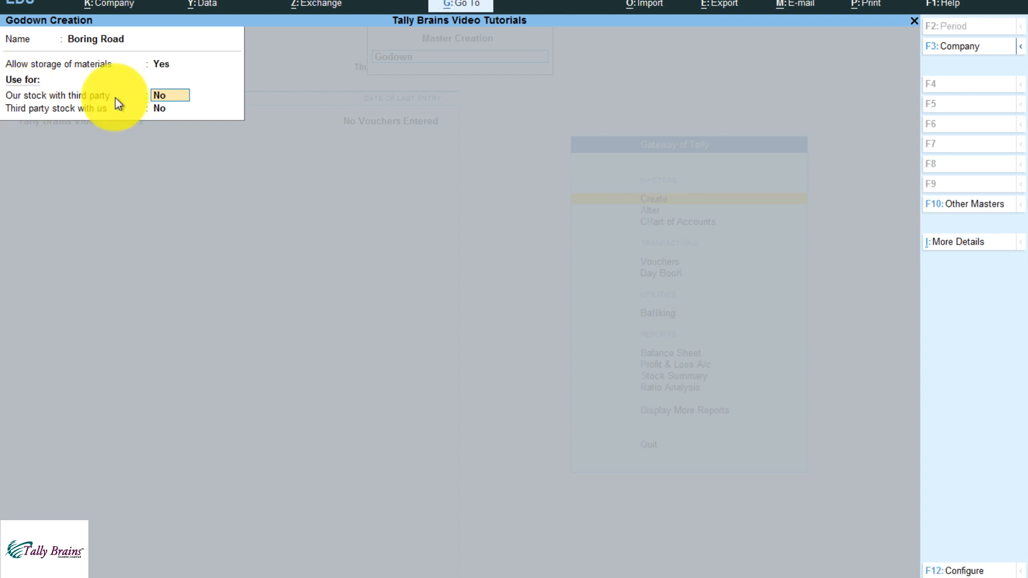
- Annotate the screen with "CFA - x ltd. - Patna - business" and clear the annotation
key(ctrl)
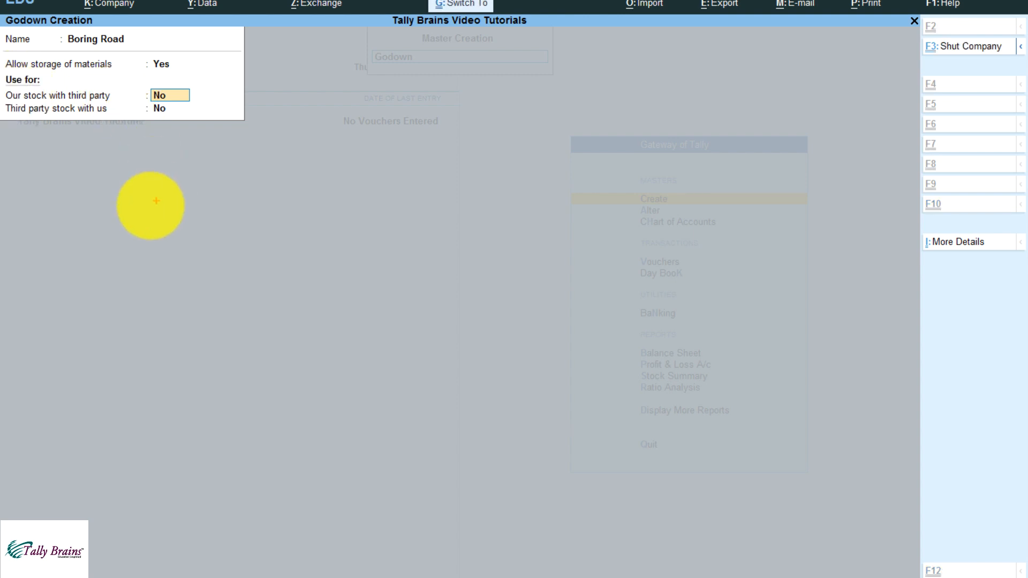
text(FA -)
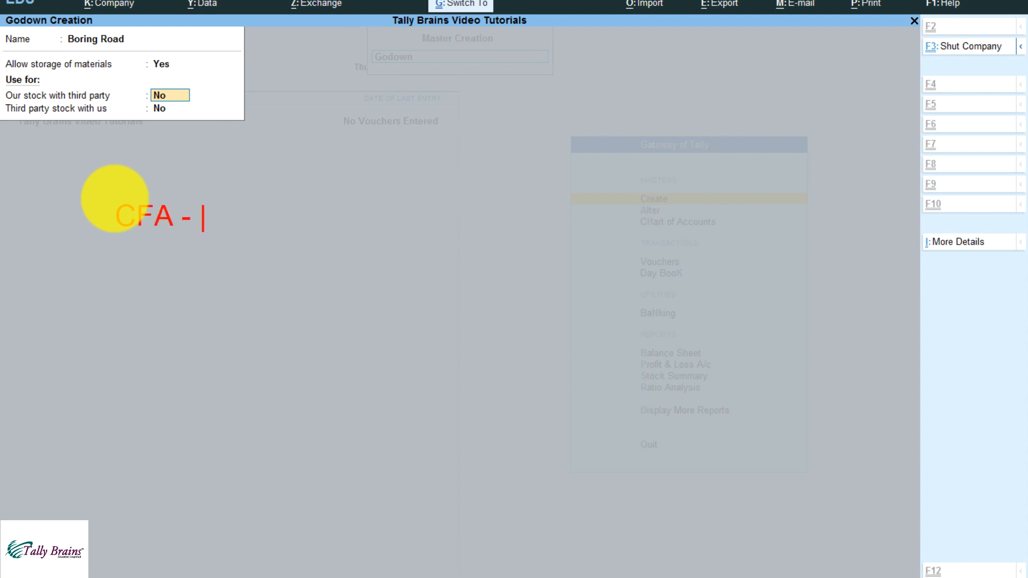
text(x ltd. - Pat)
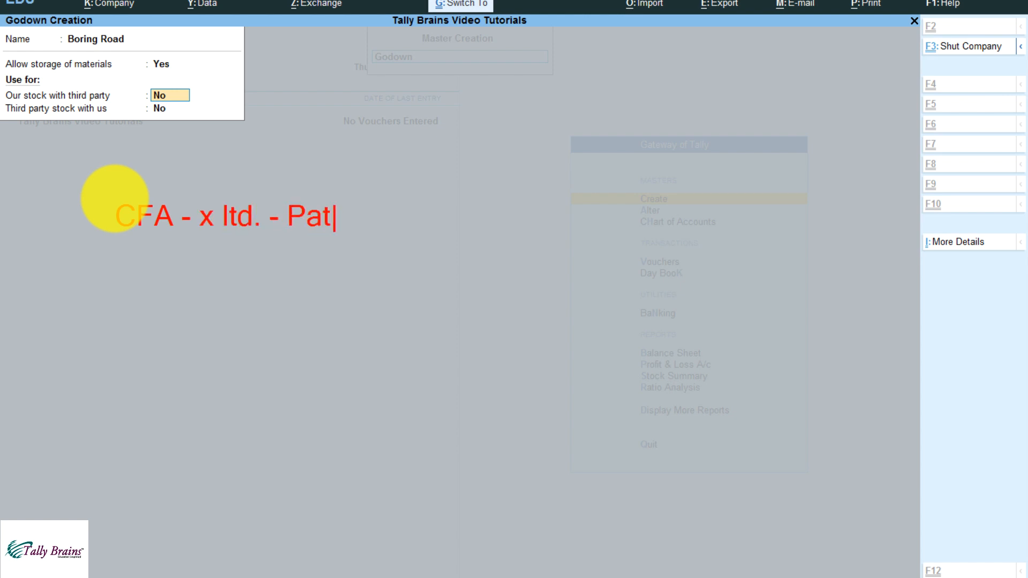
text(na - business)
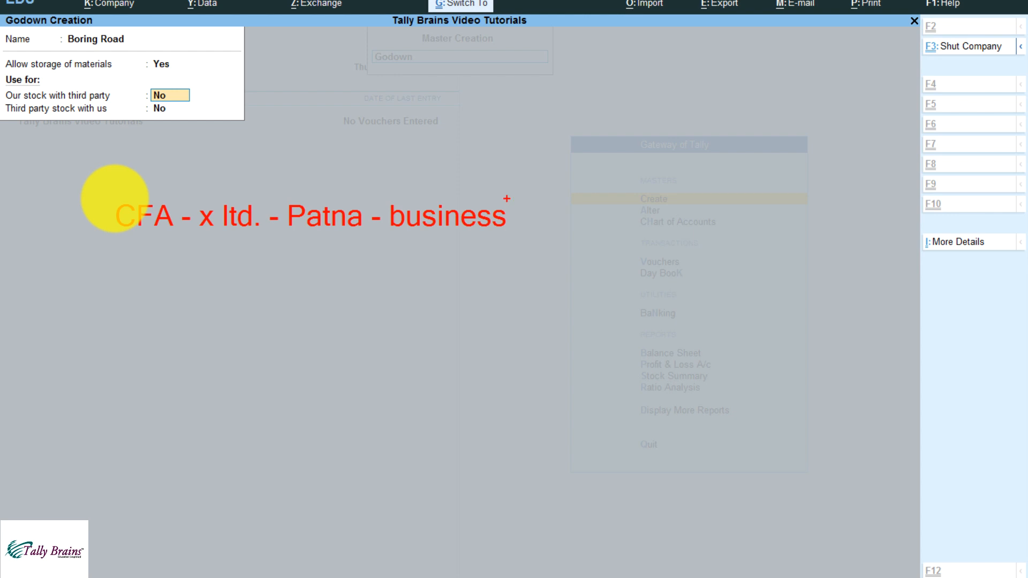
key(Escape)
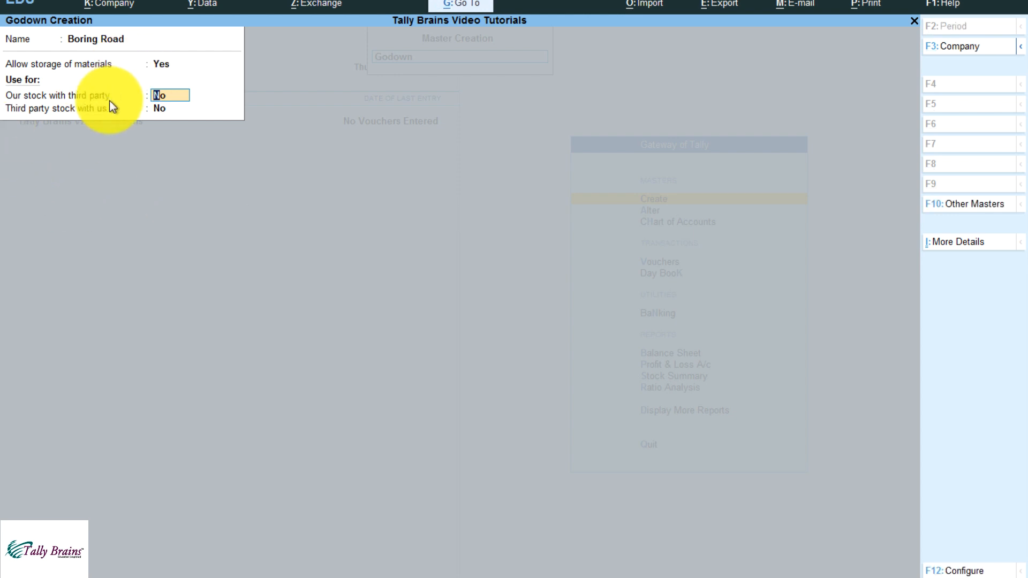
- Save the Boring Road godown with our stock with third party set to No and third party stock with us set to Yes
key(Return)
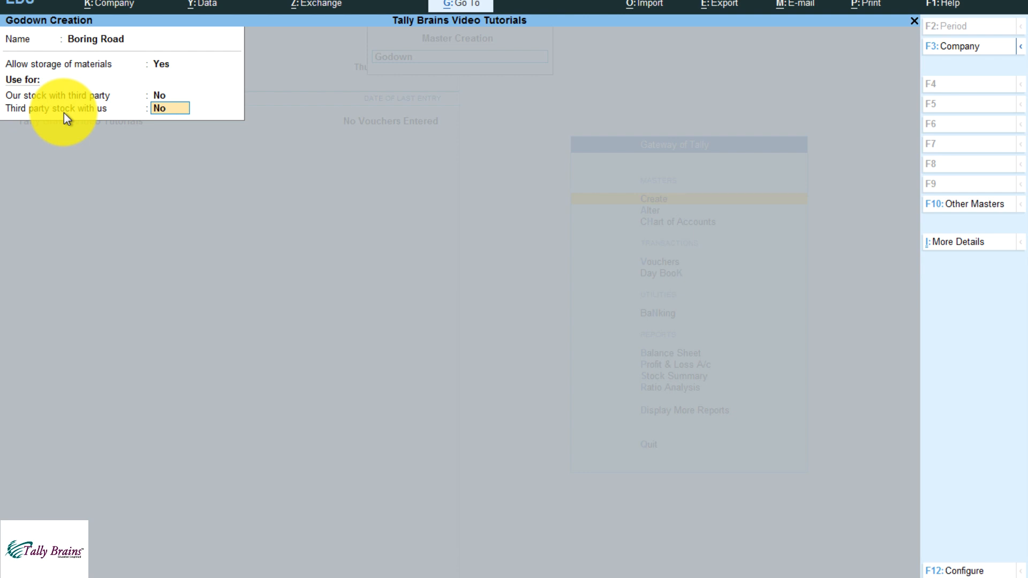
text(y)
key(Return)
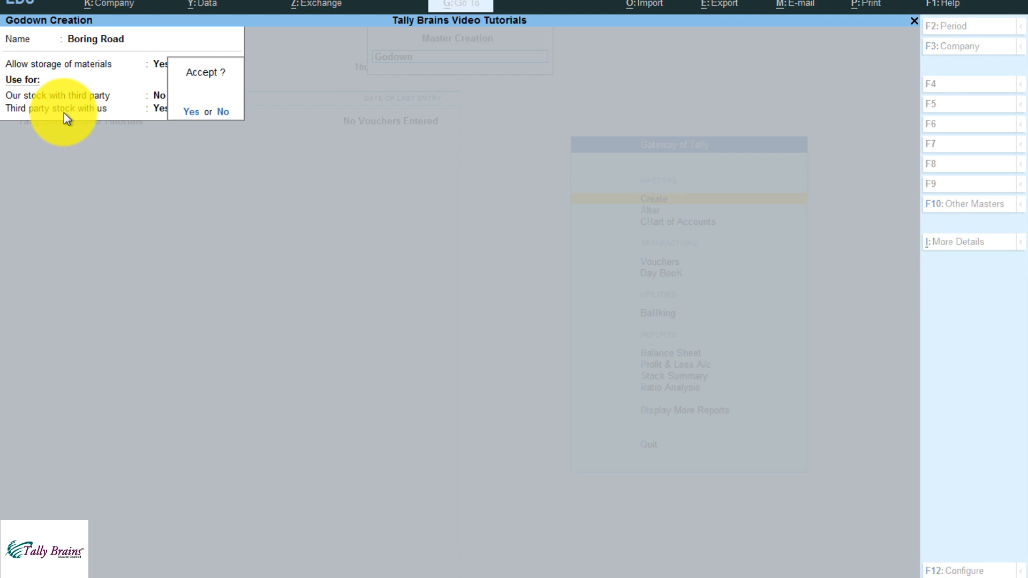
key(Return)
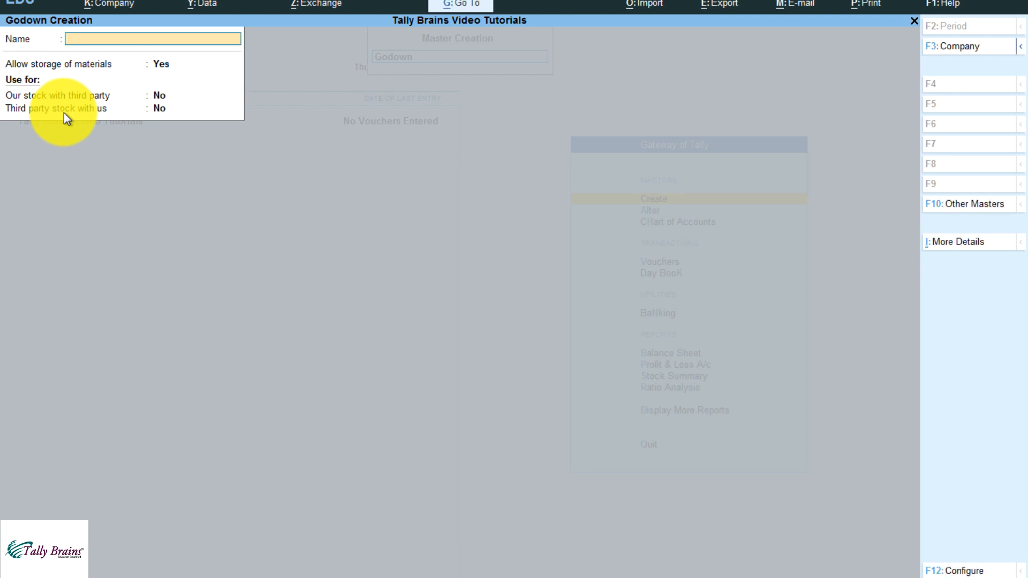
- Create a godown named Raipur with material storage allowed, our stock with third party set to Yes and third party stock with us set to No
text(Raipur)
key(Return)
key(Return)
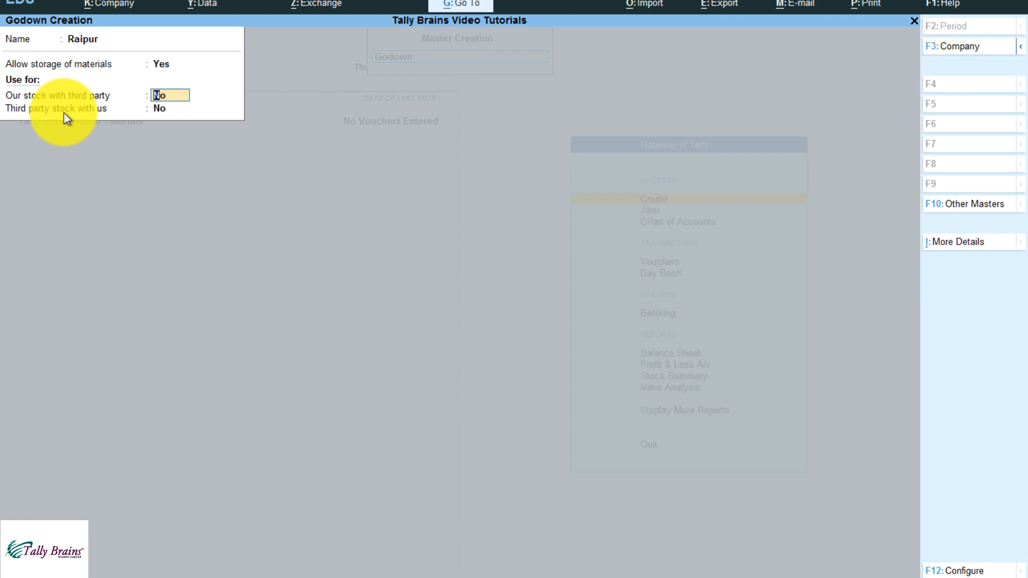
text(y)
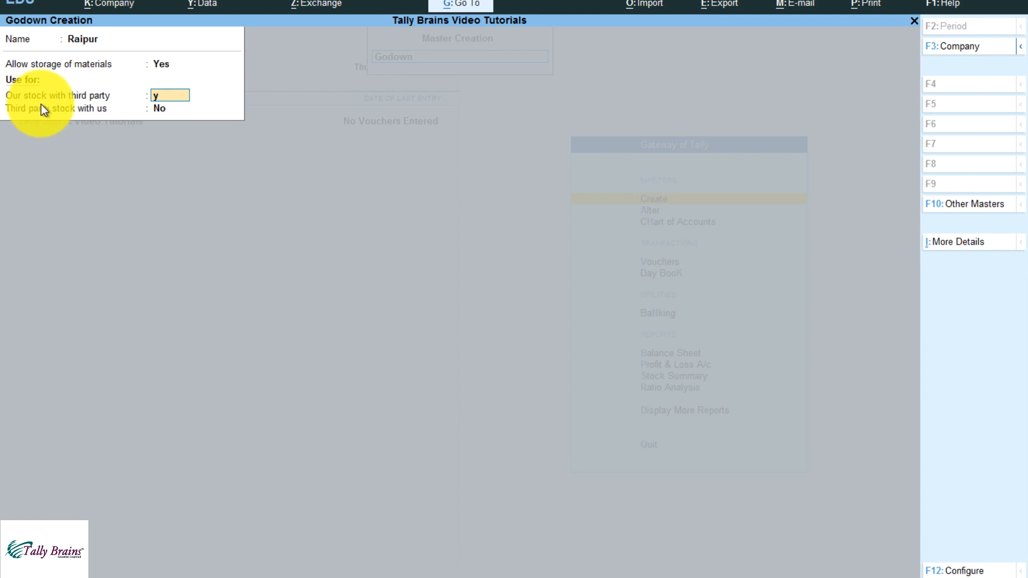
key(Return)
key(Return)
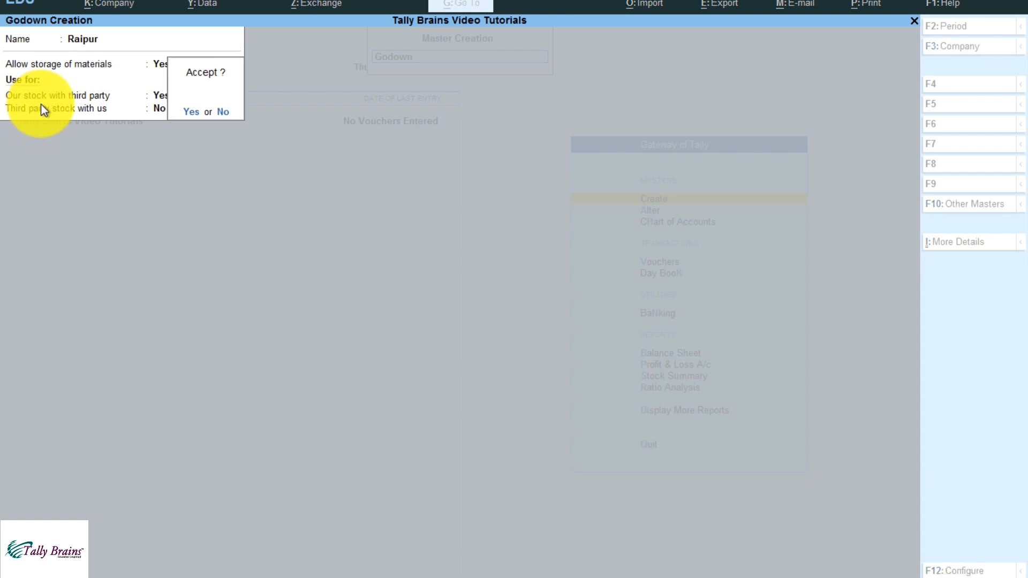
key(Return)
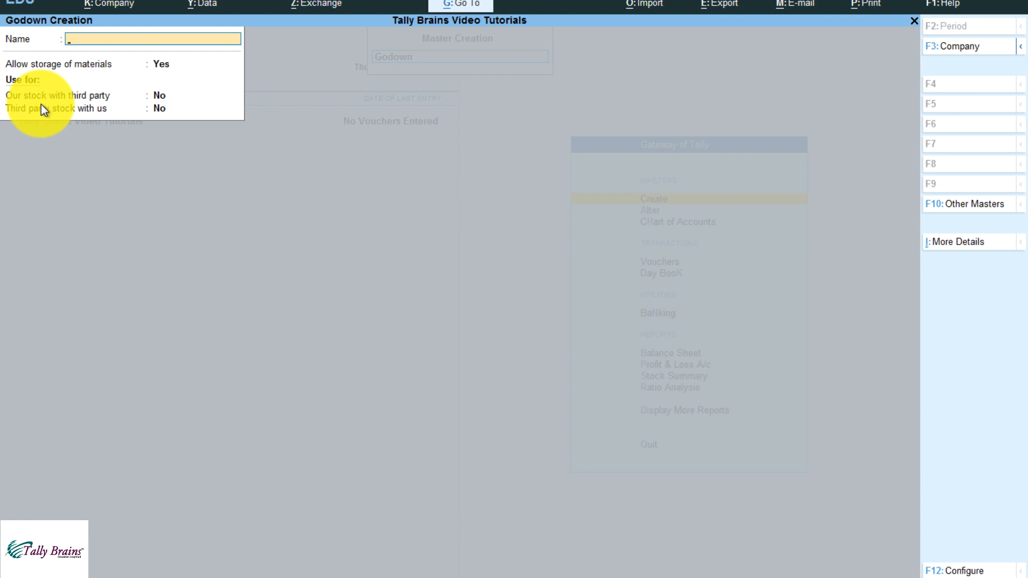
- Configure godown creation to use addresses for godowns, keeping material storage and third party stock details enabled
click(984, 573)
click(335, 327)
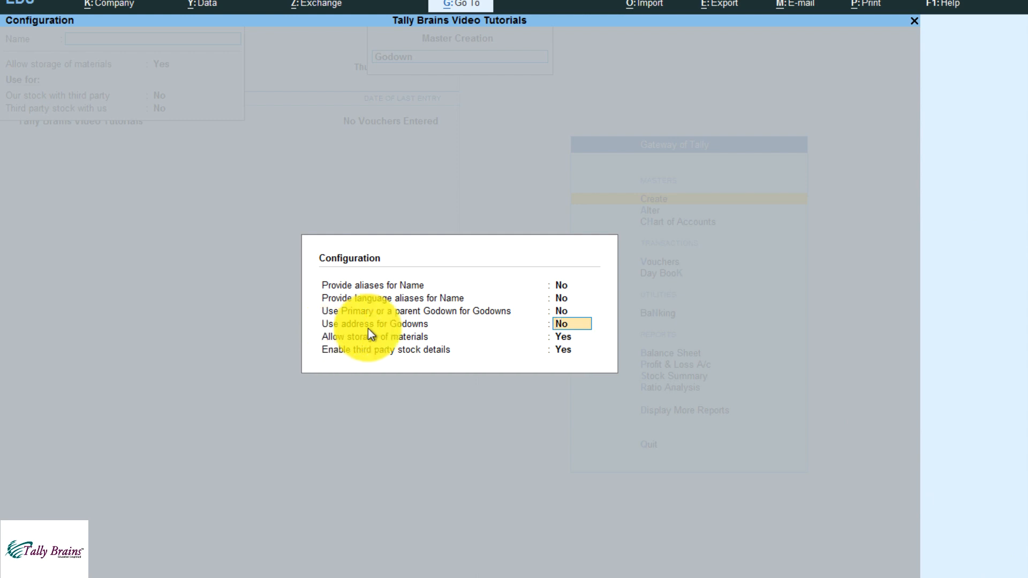
text(y)
key(Return)
key(Return)
key(Return)
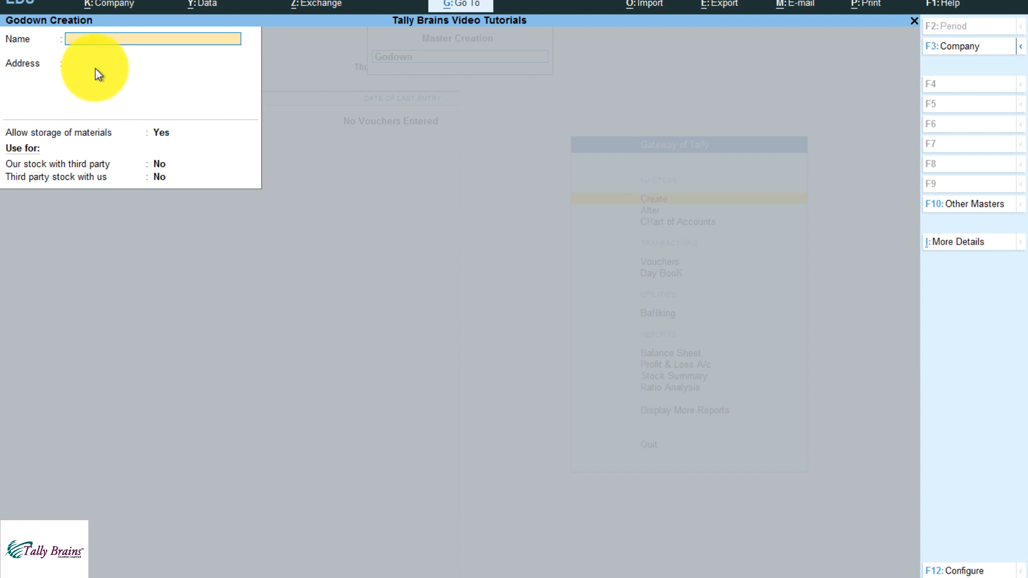
- Leave godown creation and examine the company's accounting and inventory features, accepting them with their existing settings
key(Escape)
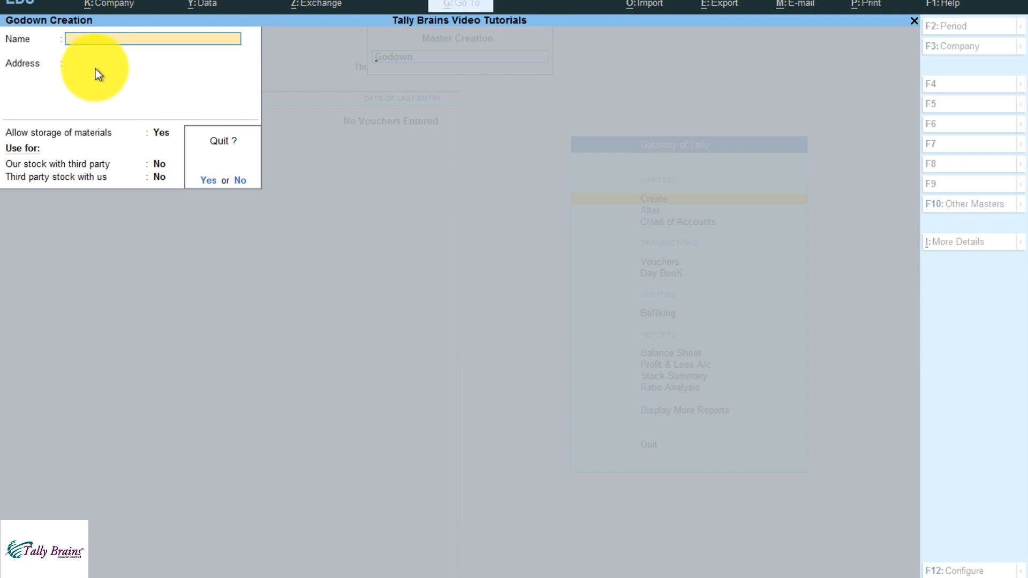
key(y)
key(Return)
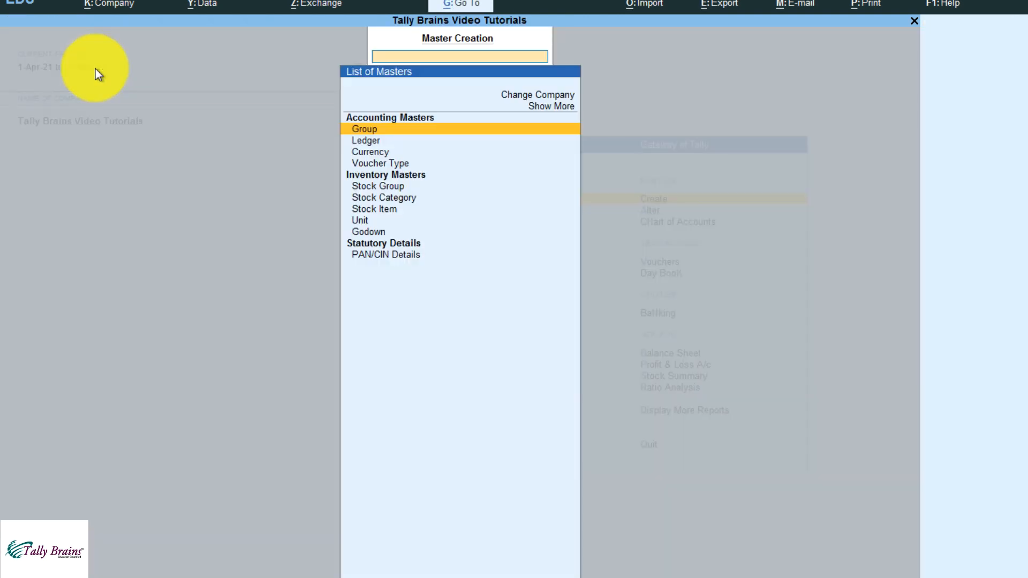
click(115, 5)
key(Up)
key(Up)
key(Up)
key(Up)
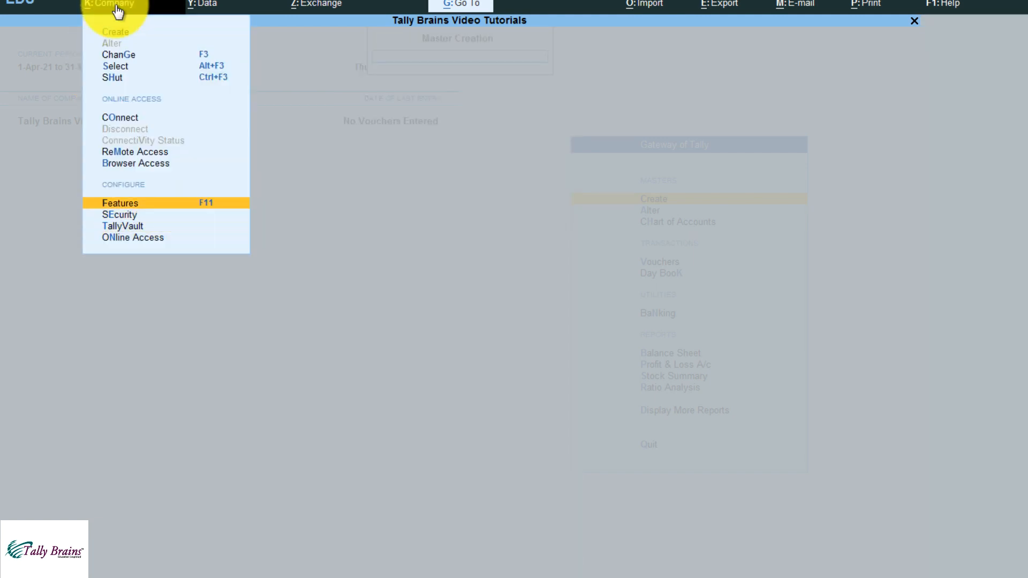
key(Return)
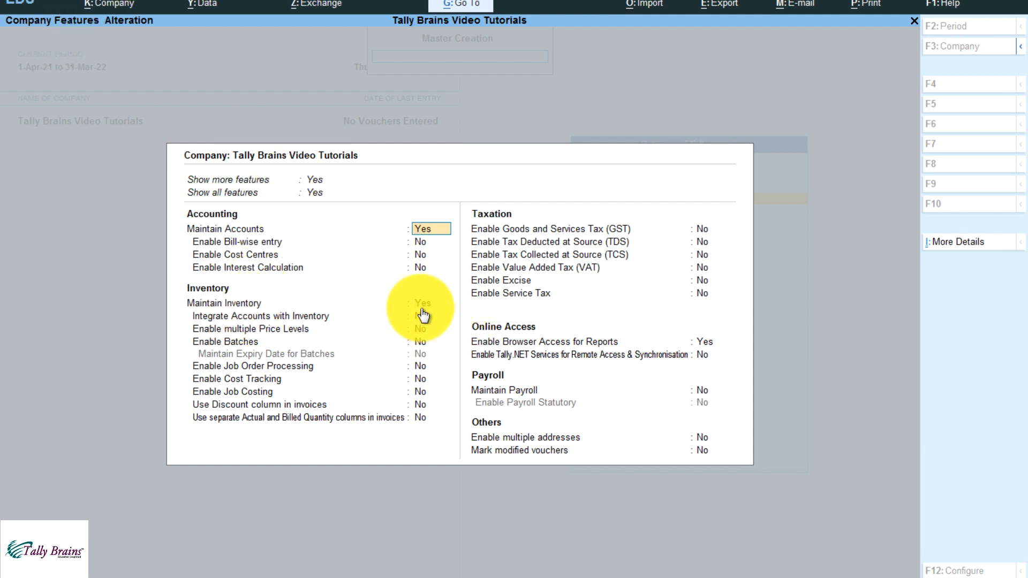
key(ctrl+a)
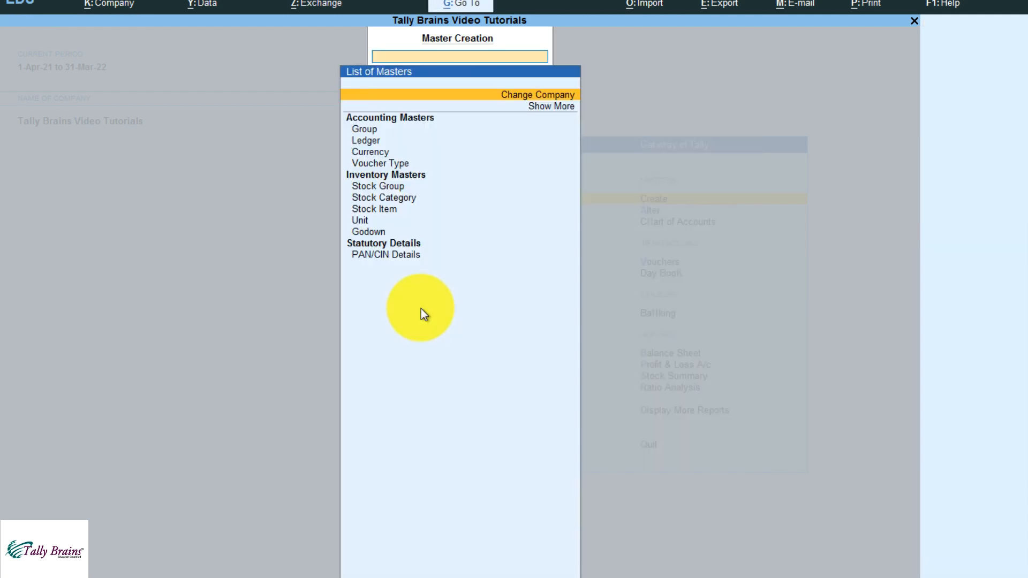
- Review the inventory masters available for creation, from Stock Group through Stock Category and Stock Item to Unit
key(Down)
key(Down)
key(Down)
key(Down)
key(Down)
key(Down)
key(Down)
key(Down)
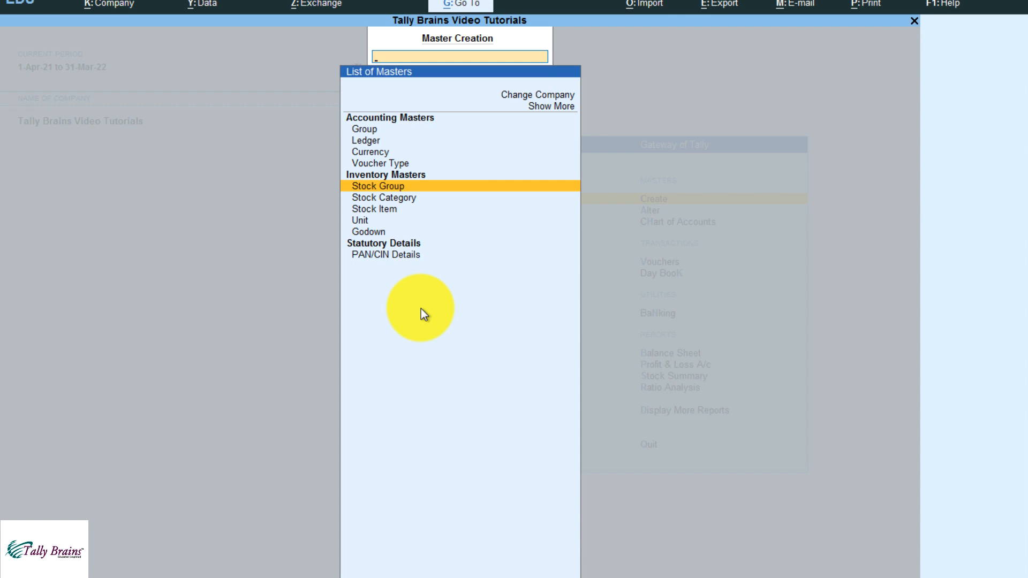
key(Down)
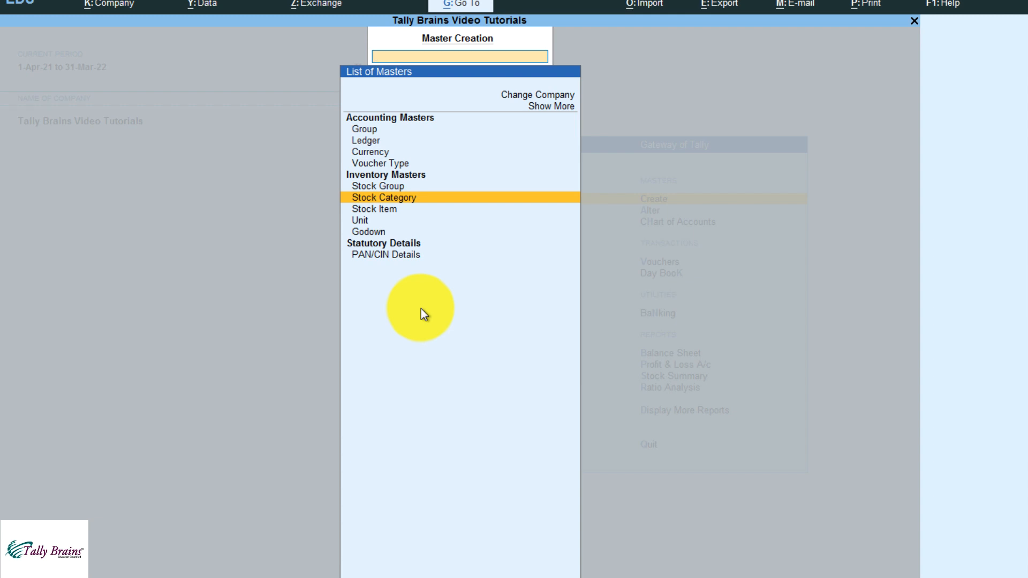
key(Down)
key(Down)
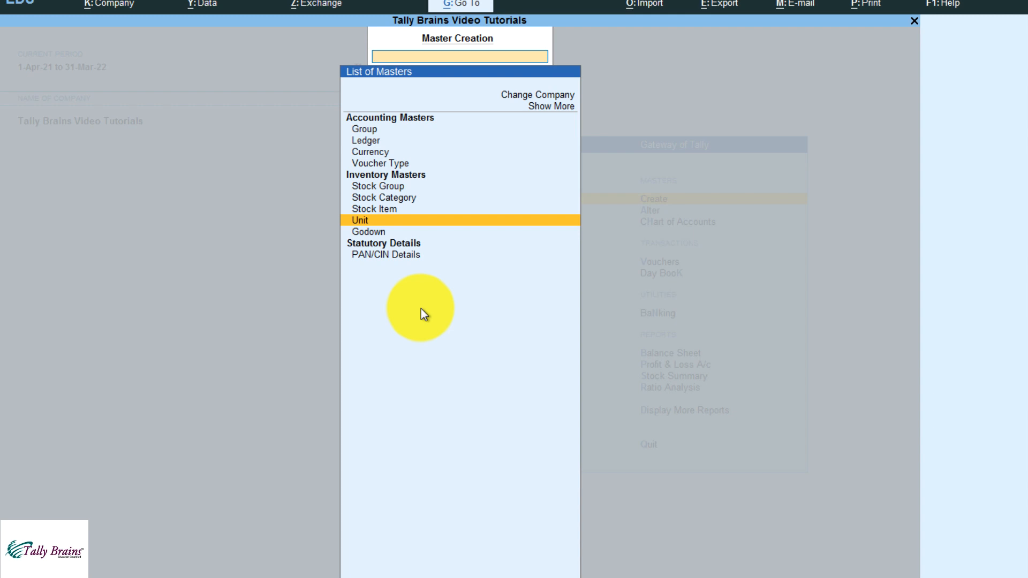
- View the blank unit and godown creation forms, leaving each unsaved, and return to the Gateway of Tally
key(Return)
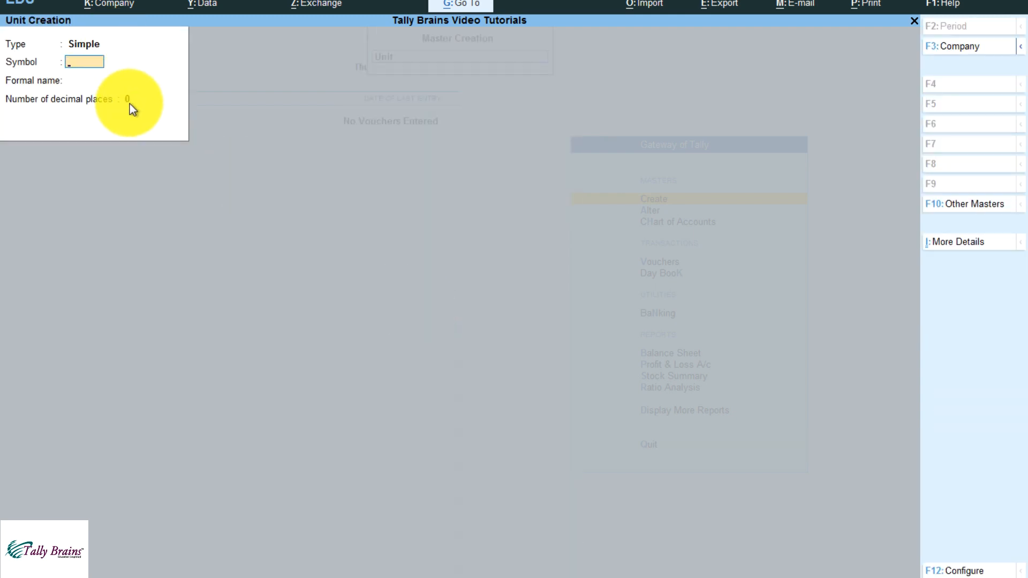
key(Escape)
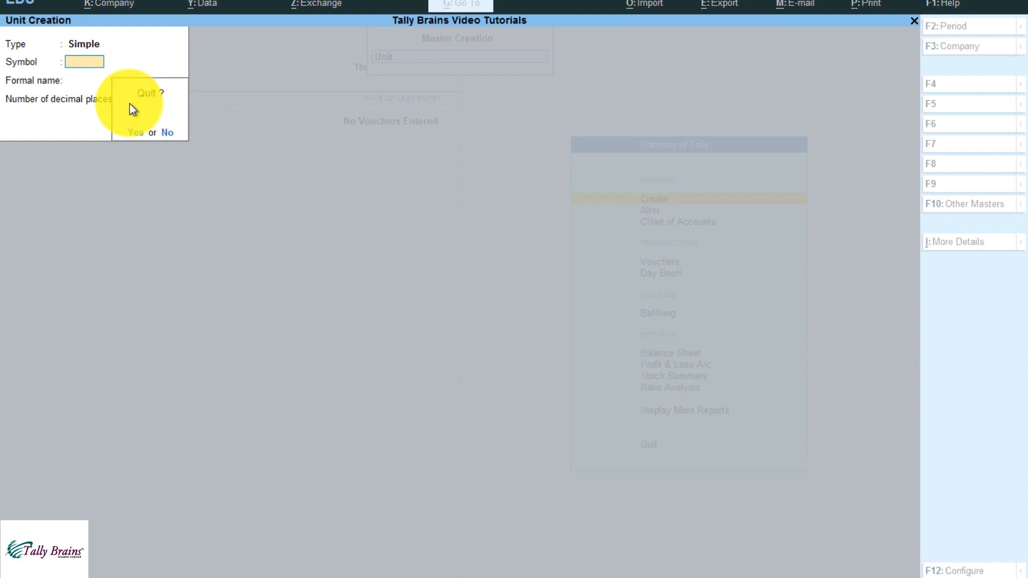
key(y)
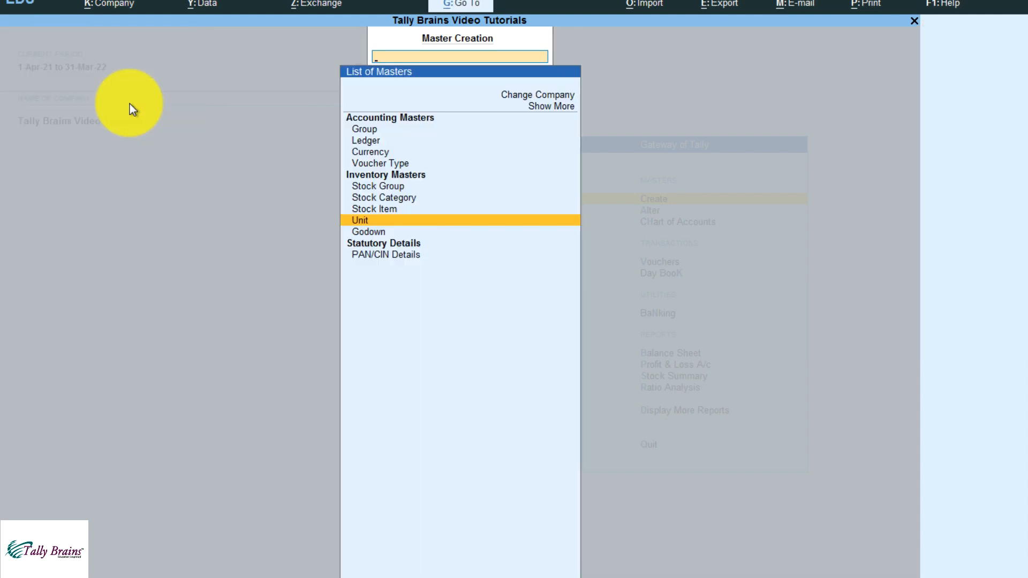
key(Down)
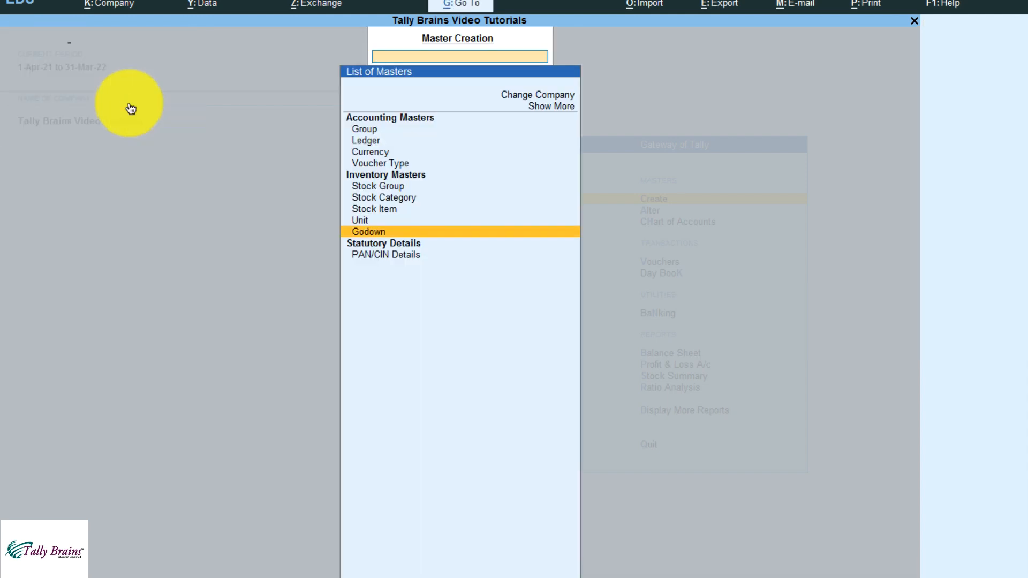
key(Return)
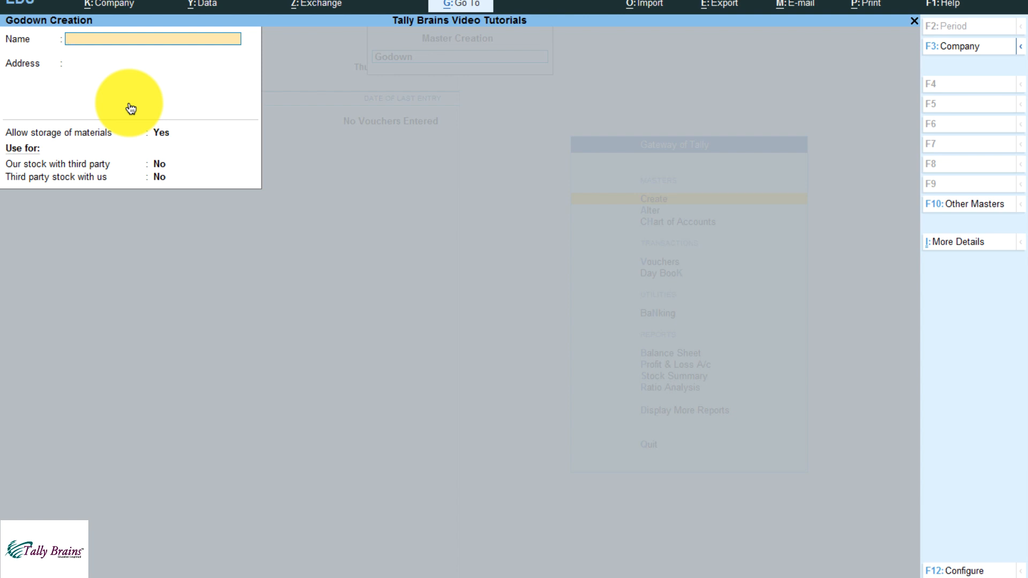
key(Escape)
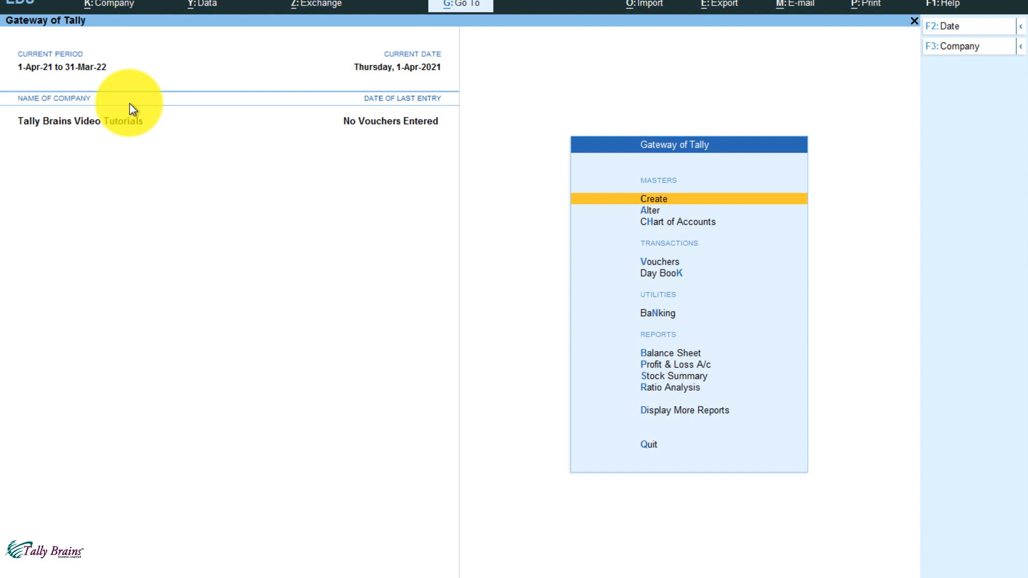
- Start altering masters and bring up the list of existing stock groups
key(Down)
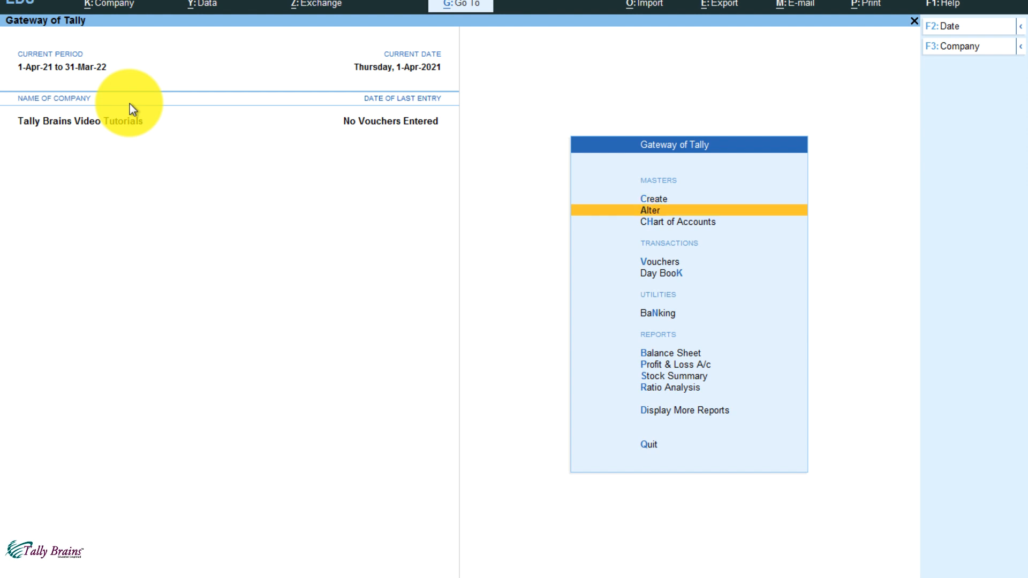
key(Return)
key(Down)
key(Down)
key(Down)
key(Down)
key(Down)
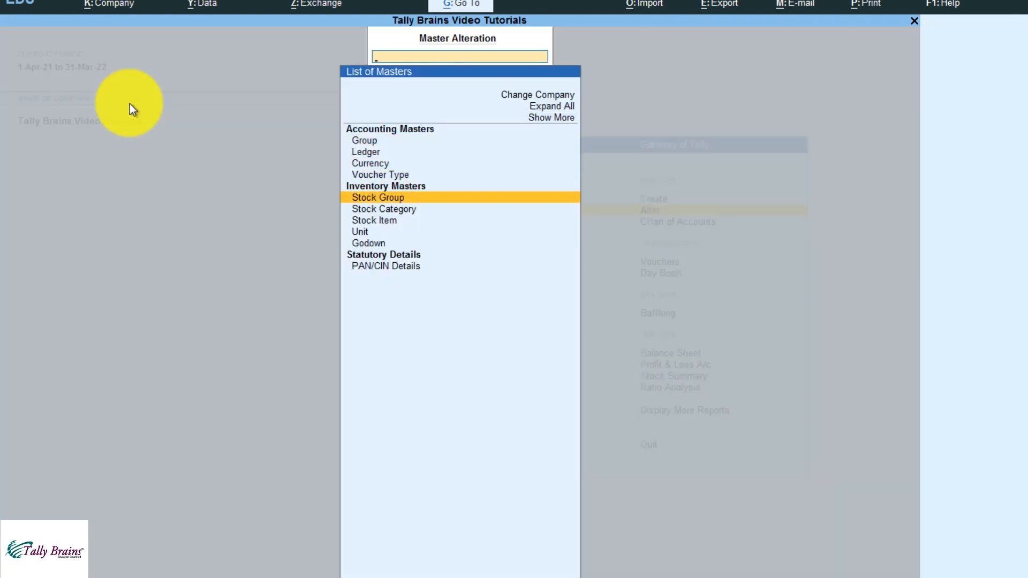
key(Return)
- Open the Refrigerator stock group for alteration and accept it with its existing name, parent and quantity setting
key(Down)
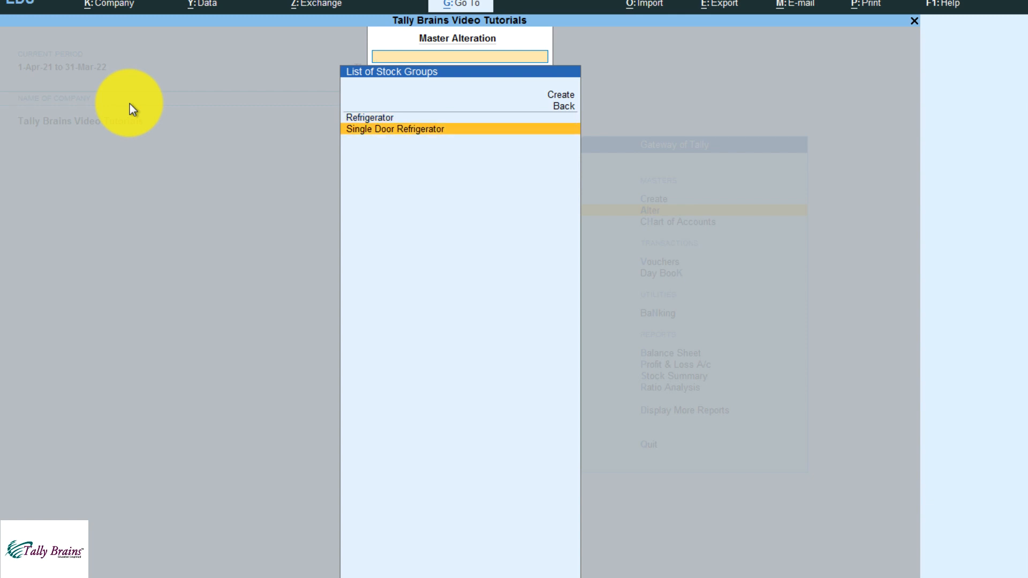
key(Up)
key(Return)
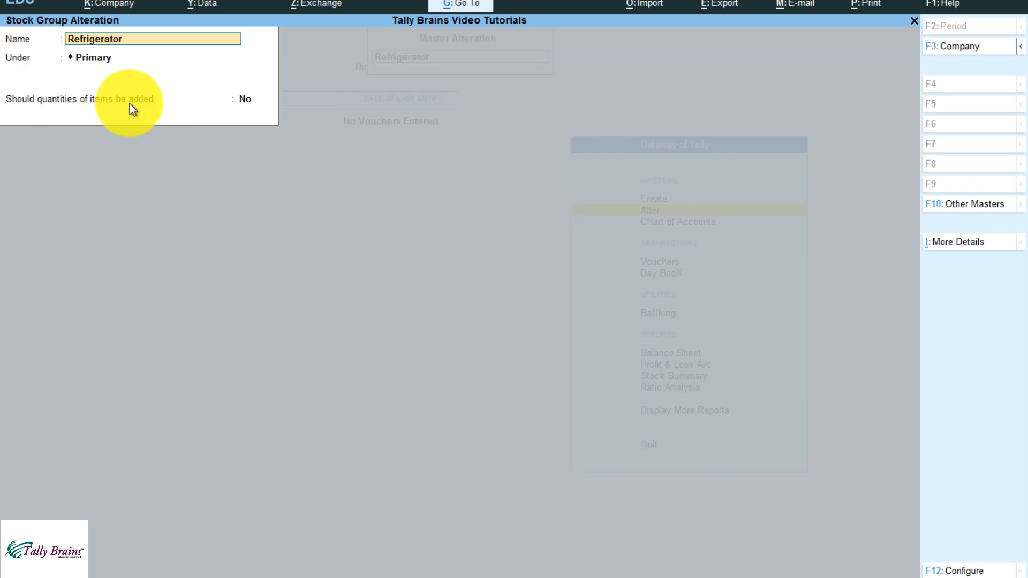
key(Return)
key(Return)
key(Return)
key(Return)
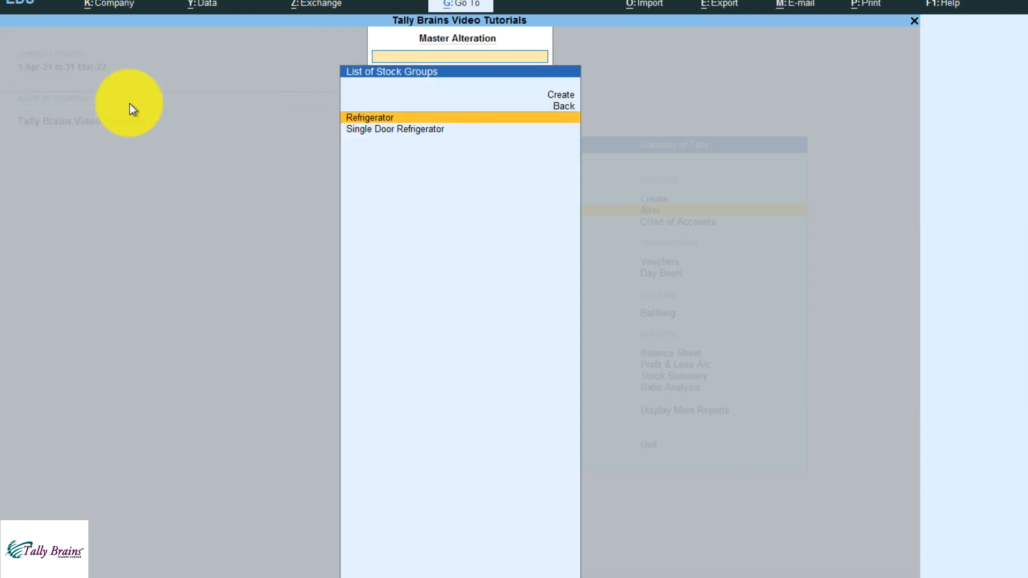
- Look over the stock group list and its Create option, and go back to the list of masters for alteration
key(Down)
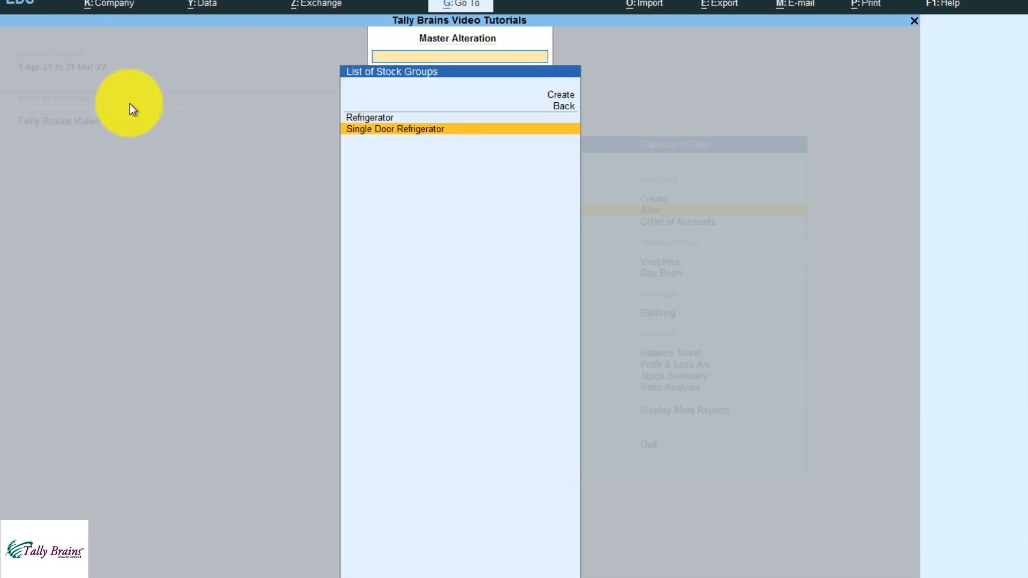
key(Up)
key(Up)
key(Up)
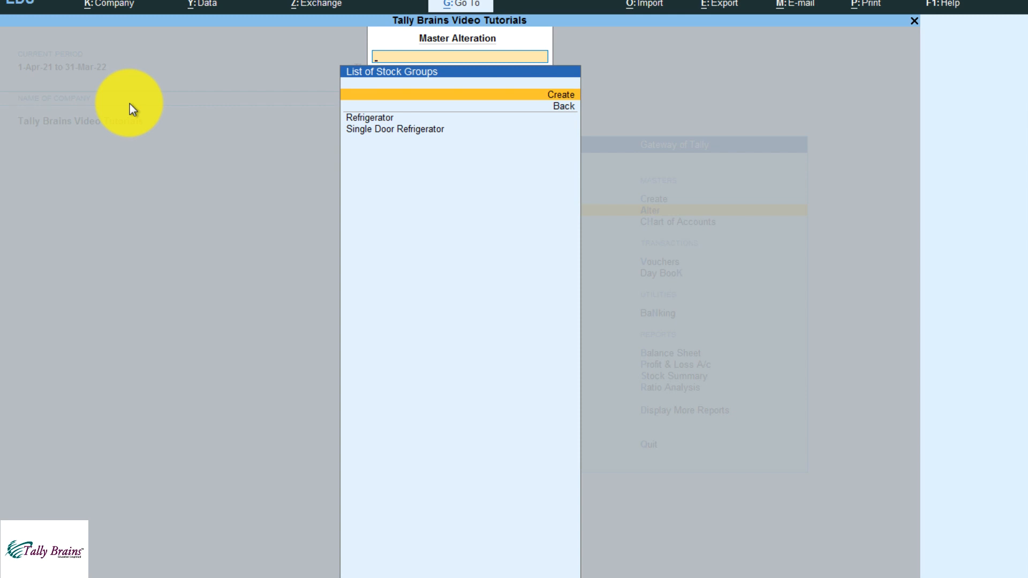
key(Down)
key(Return)
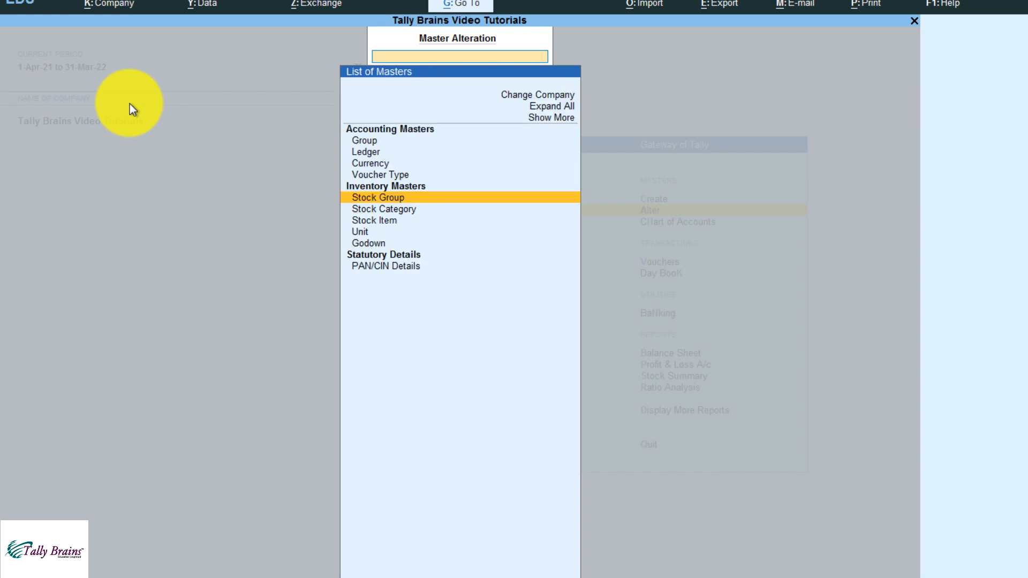
- Open the Koryo stock category for alteration and delete it, confirming the deletion
key(Down)
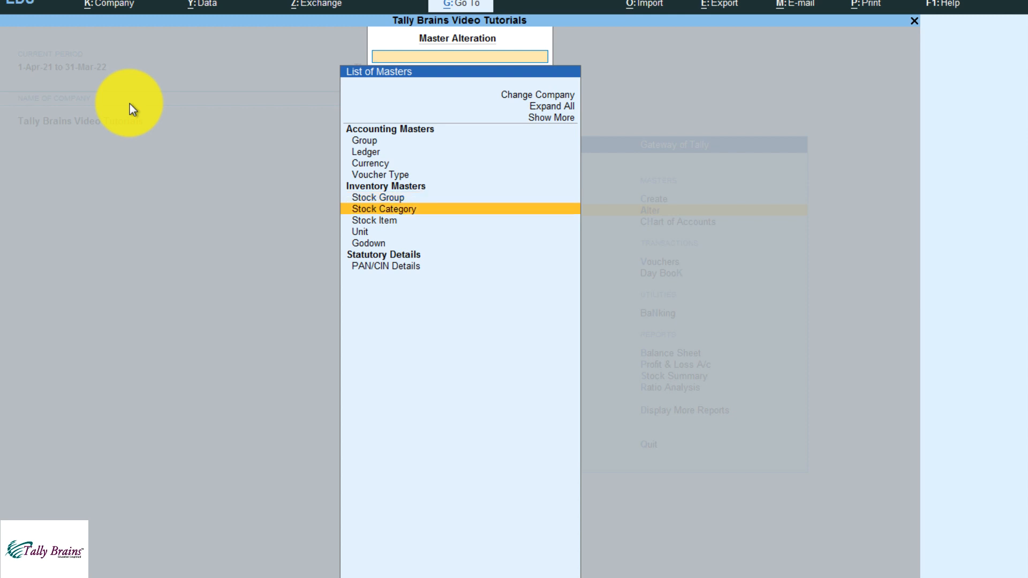
key(Return)
key(Down)
key(Down)
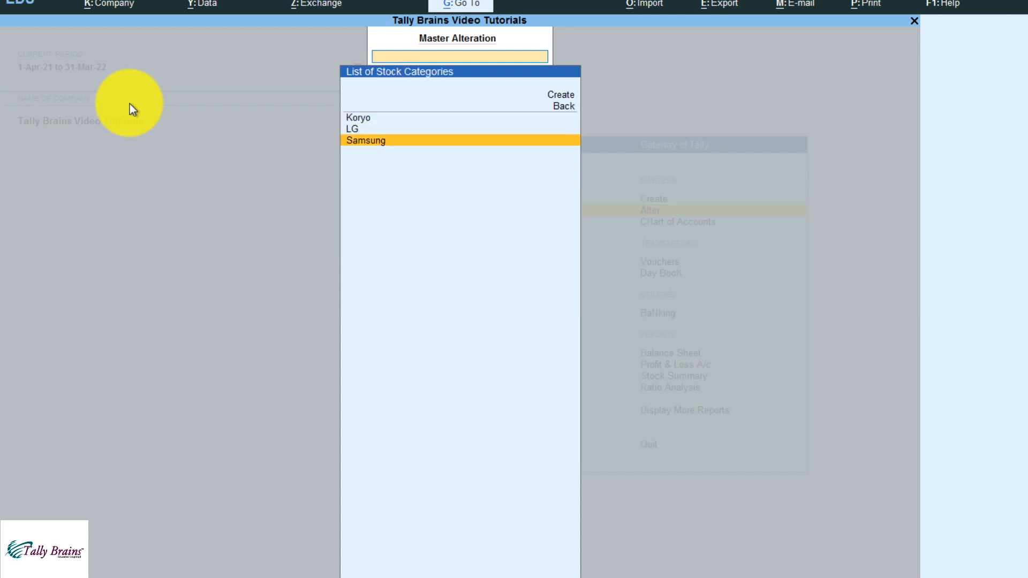
key(Up)
key(Up)
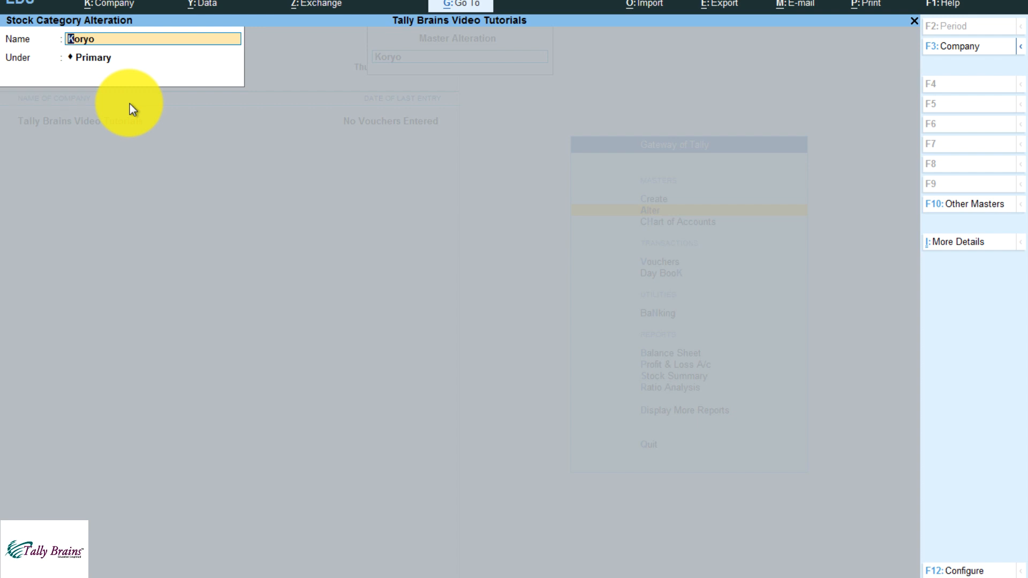
key(alt+d)
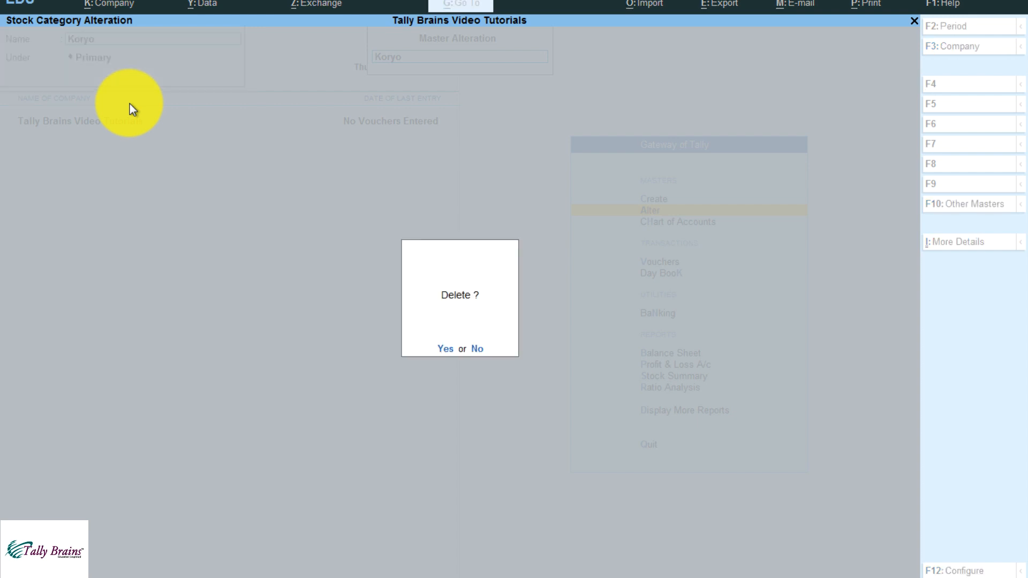
key(y)
- Open the compound unit c.s. of 15 pcs for alteration and leave it without changes
key(Down)
key(Down)
key(Down)
key(Down)
key(Down)
key(Down)
key(Down)
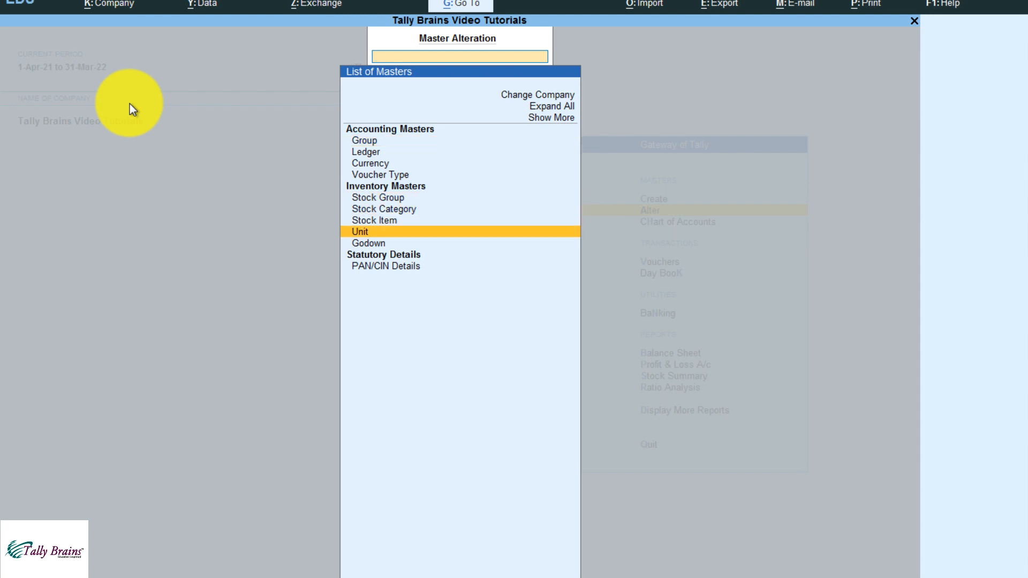
key(Return)
key(Down)
key(Down)
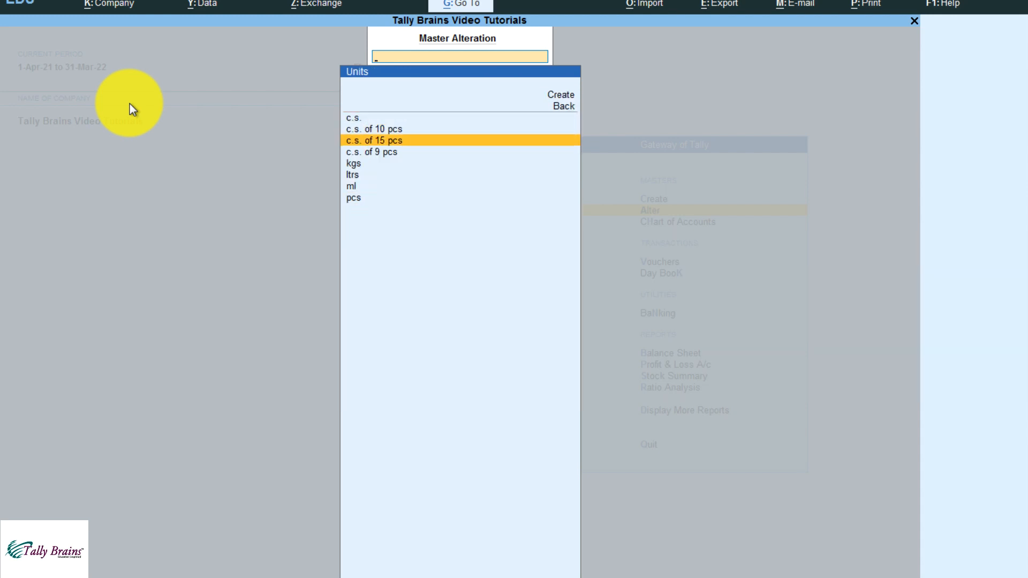
key(Return)
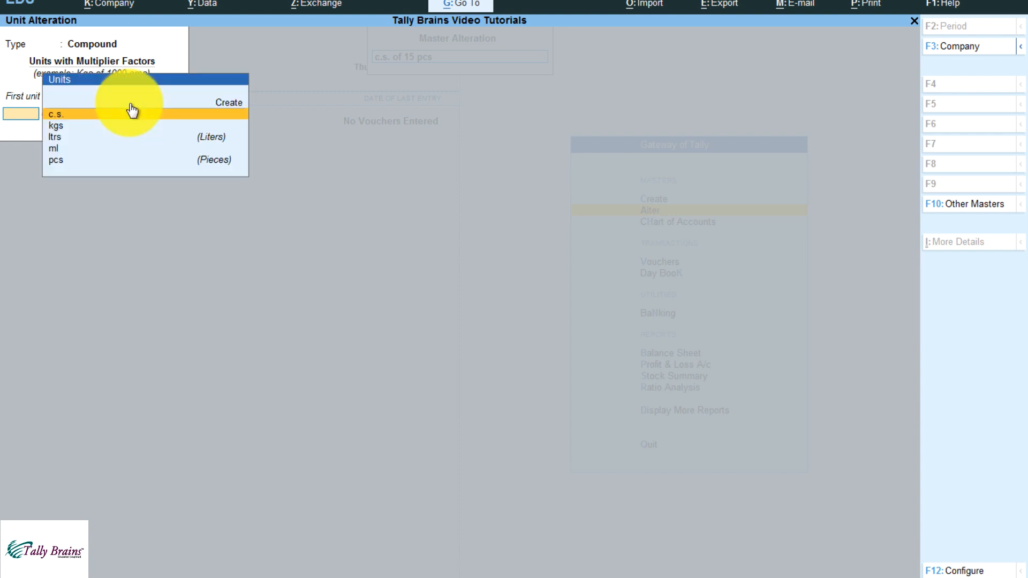
key(Escape)
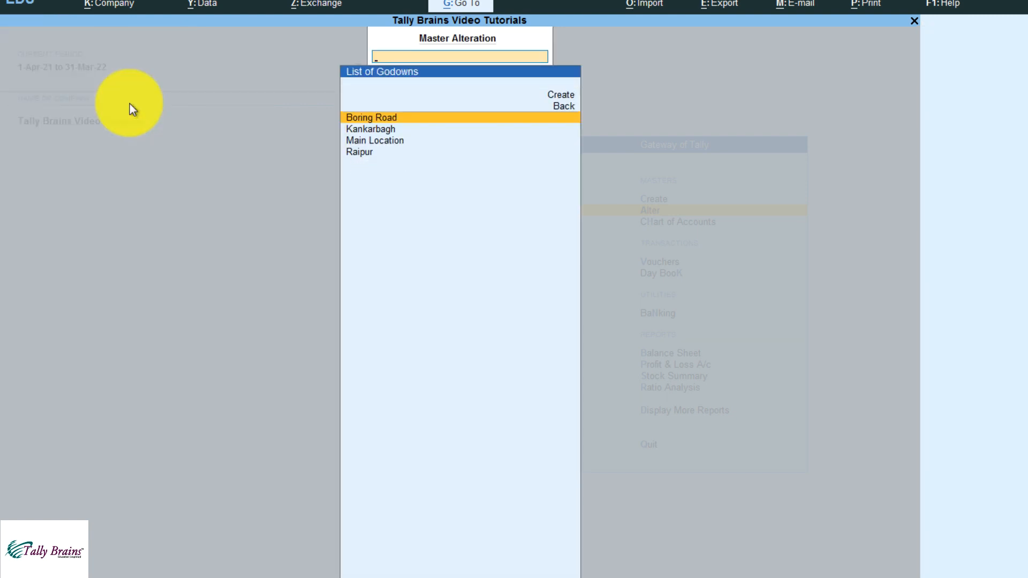
- Look over the godowns available for alteration and the list's Create option, and return to the Gateway of Tally
key(Down)
key(Down)
key(Down)
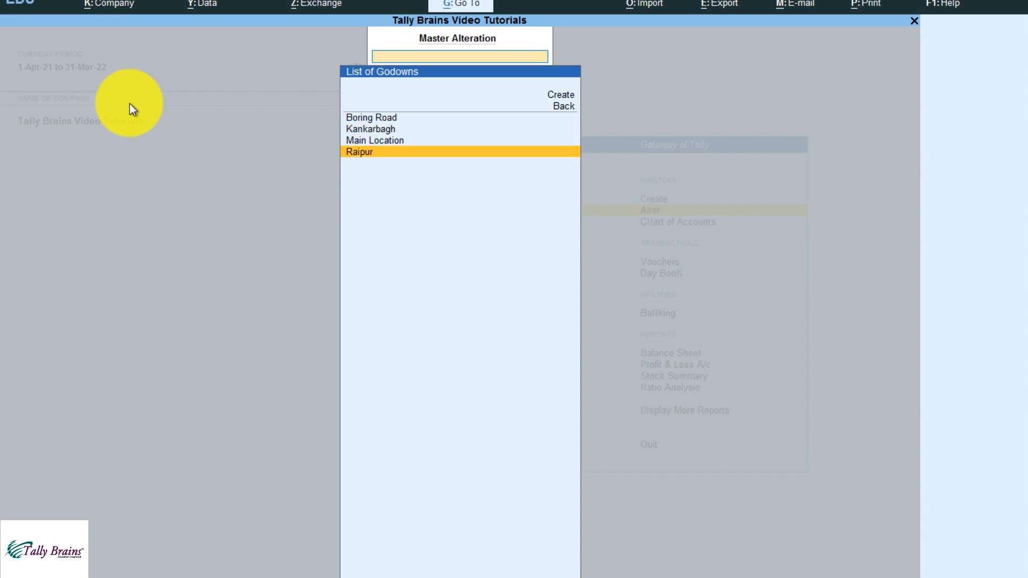
key(Up)
key(Up)
key(Up)
key(Up)
key(Up)
key(Down)
key(Down)
key(Down)
key(Down)
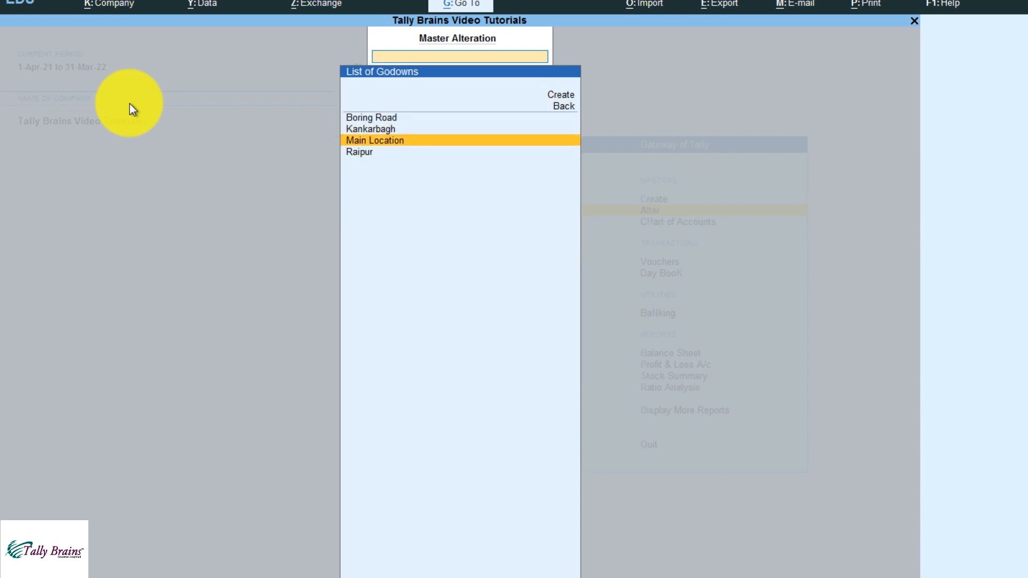
key(Up)
key(Up)
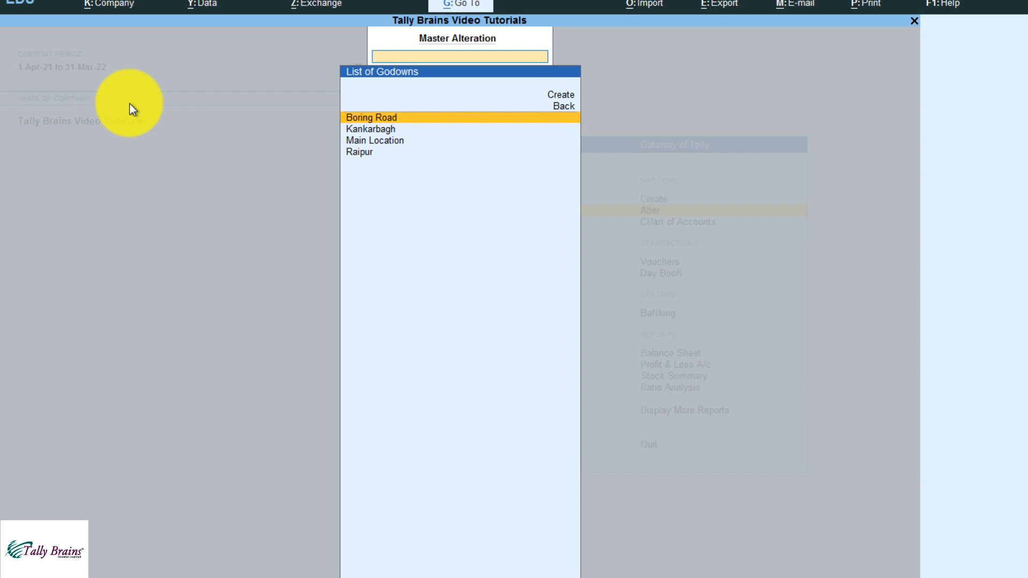
key(Down)
key(Down)
key(Down)
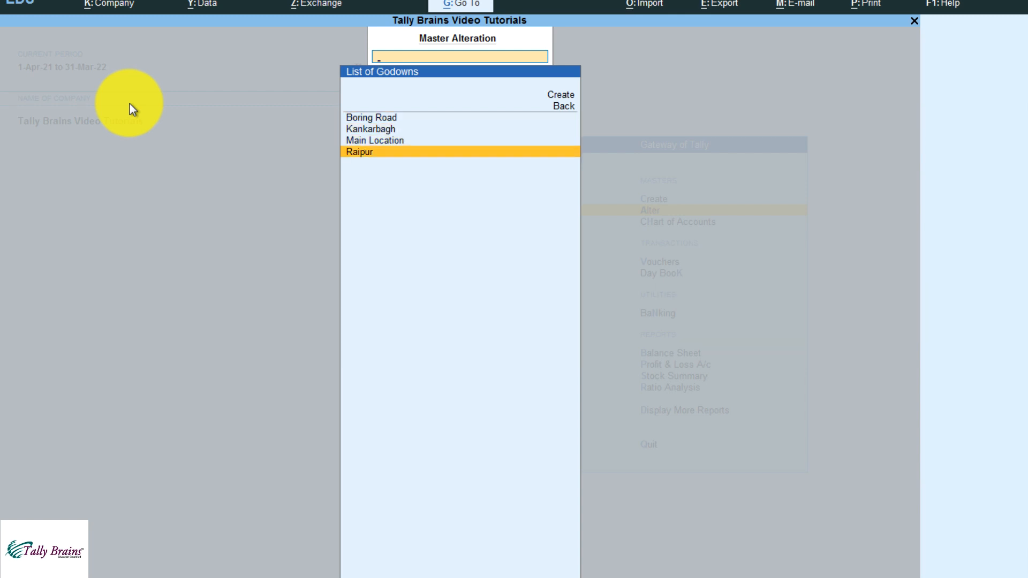
key(Up)
key(Up)
key(Up)
key(Up)
key(Up)
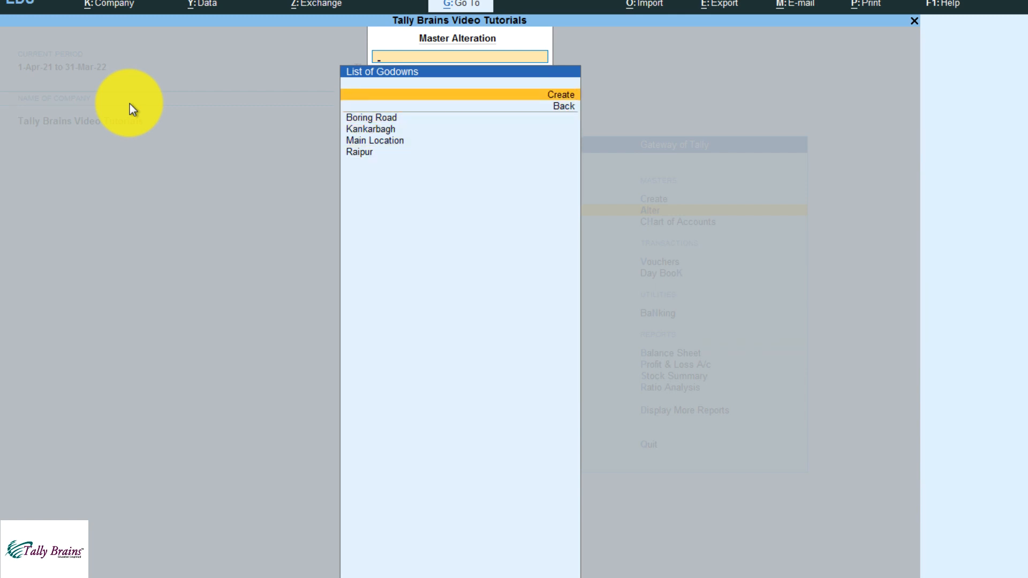
key(Down)
key(Return)
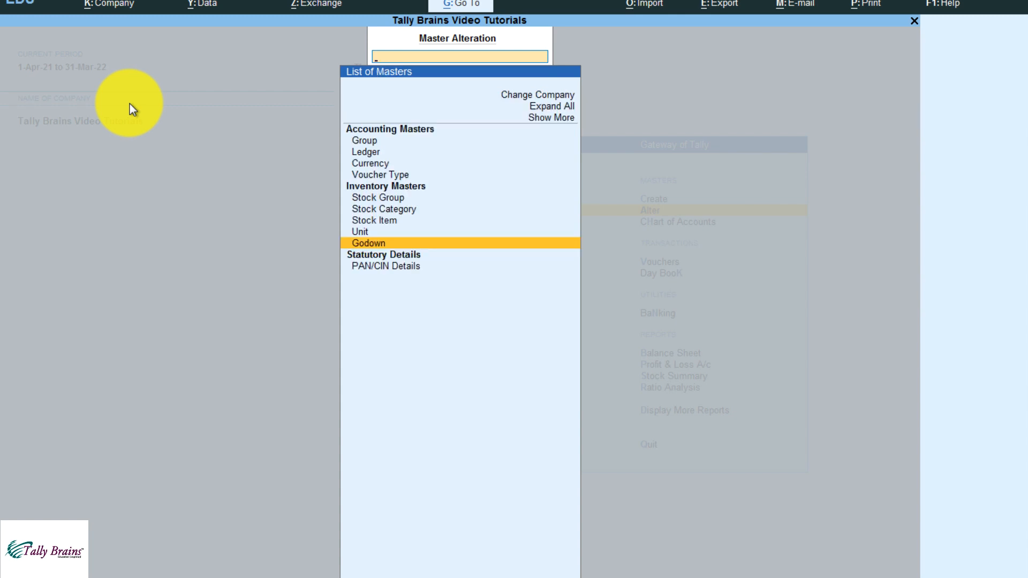
key(Escape)
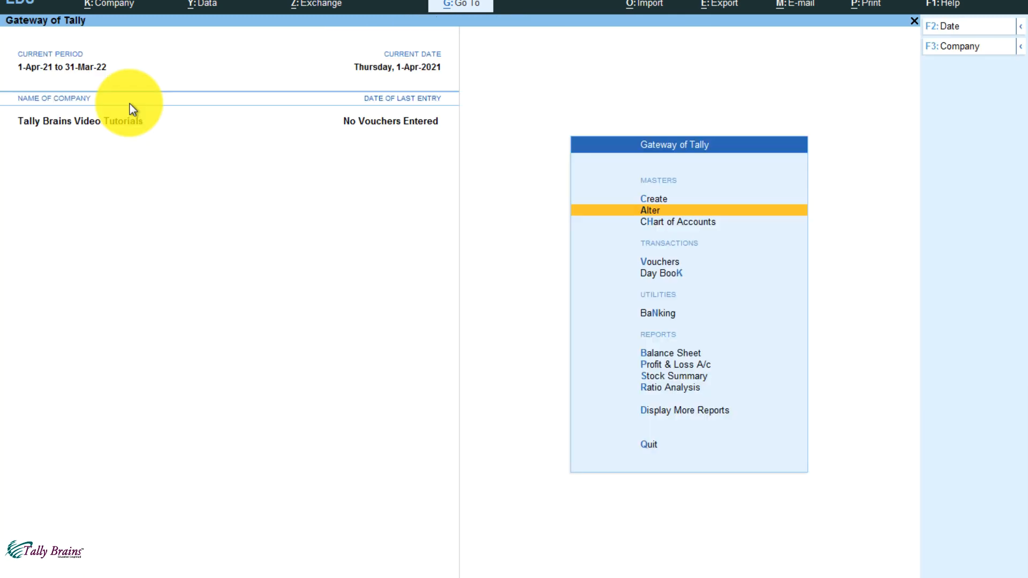
- Open the Chart of Accounts, look over its accounting and inventory masters, and display the list of stock groups
key(Down)
key(Return)
key(Down)
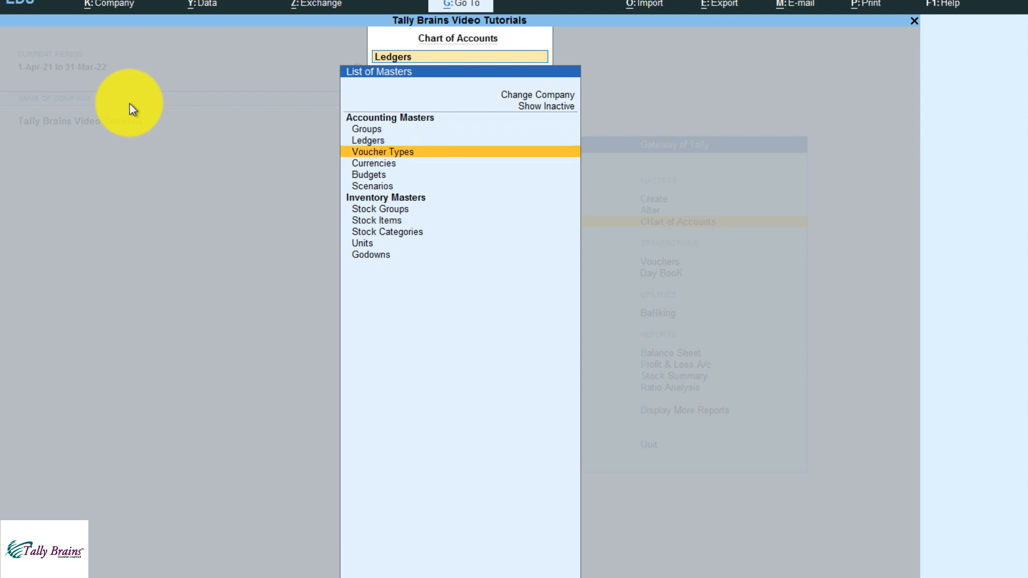
key(Down)
key(Down)
key(Down)
key(Down)
key(Down)
key(Down)
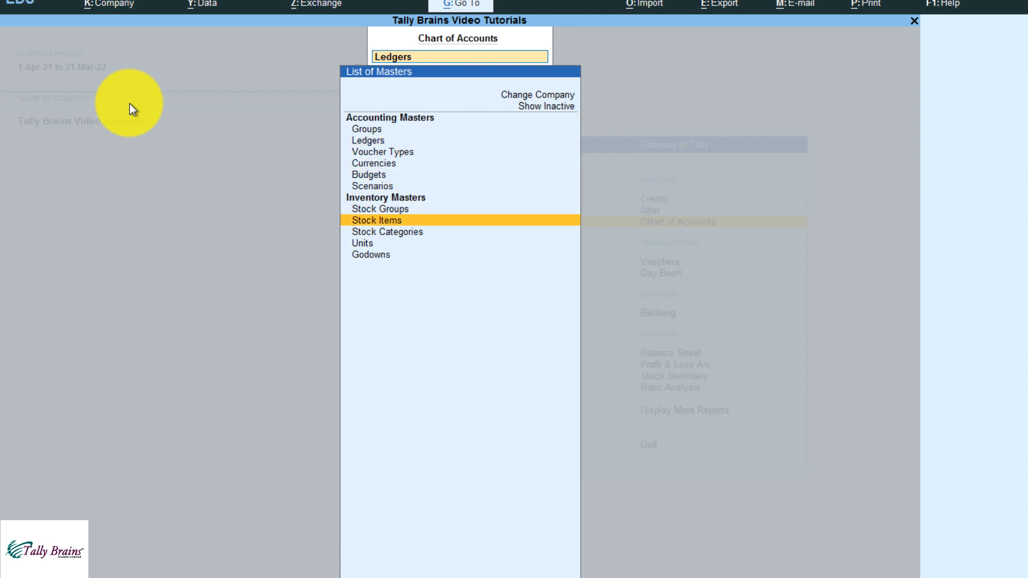
key(Up)
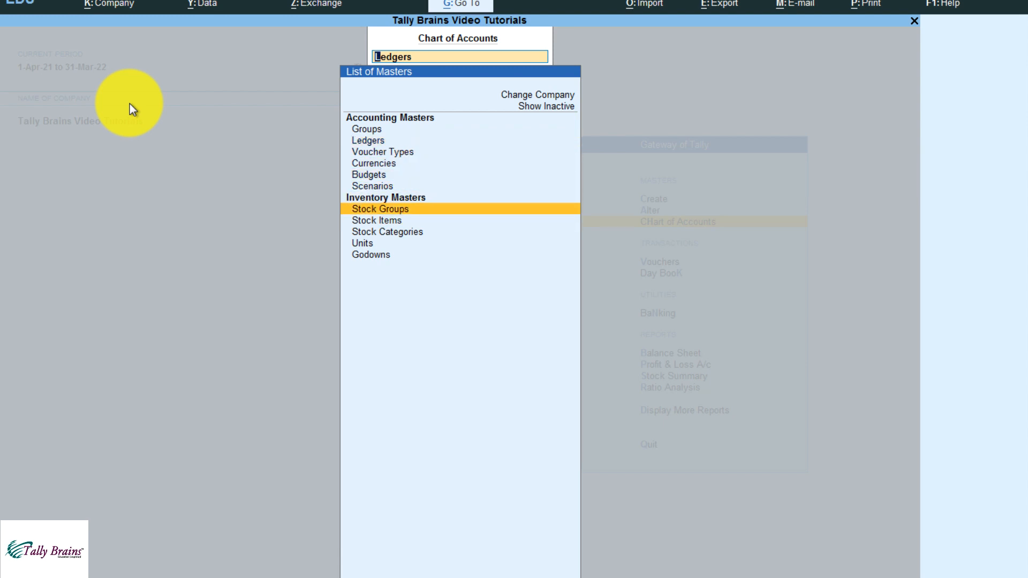
key(Return)
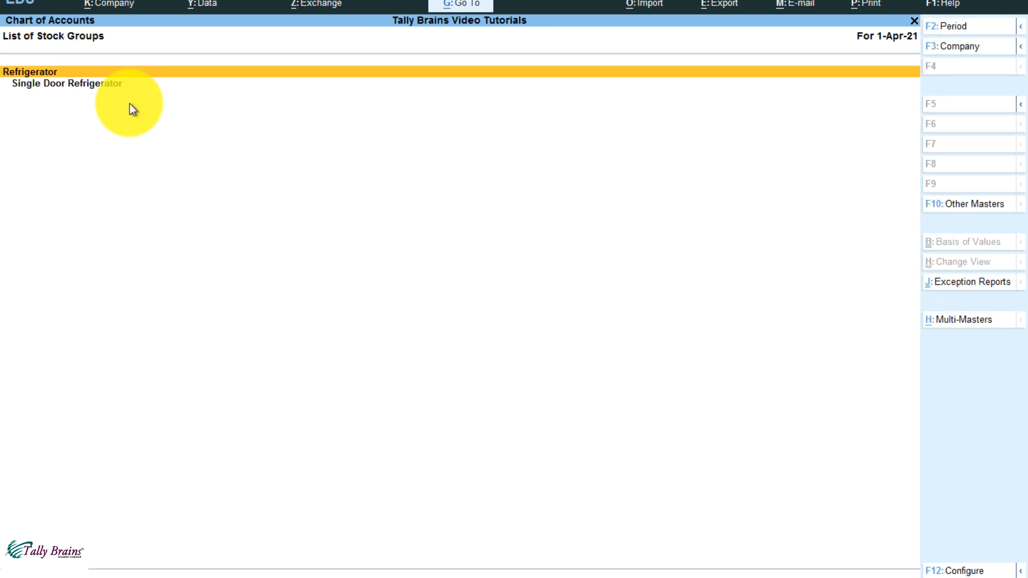
- View Multi-Masters for stock groups and the Multi Create form for stock categories, leaving without entering anything
click(956, 324)
key(Return)
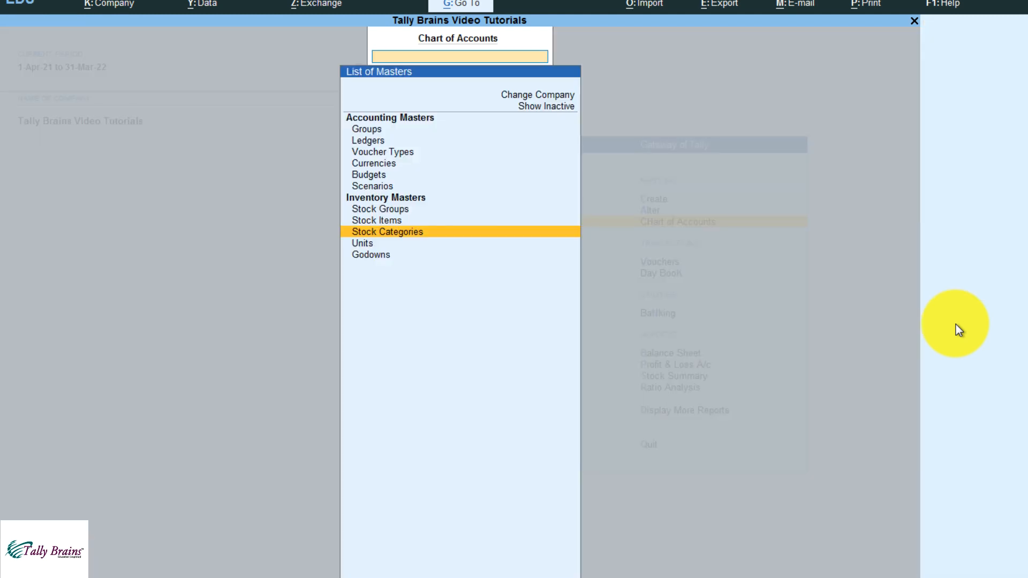
key(Return)
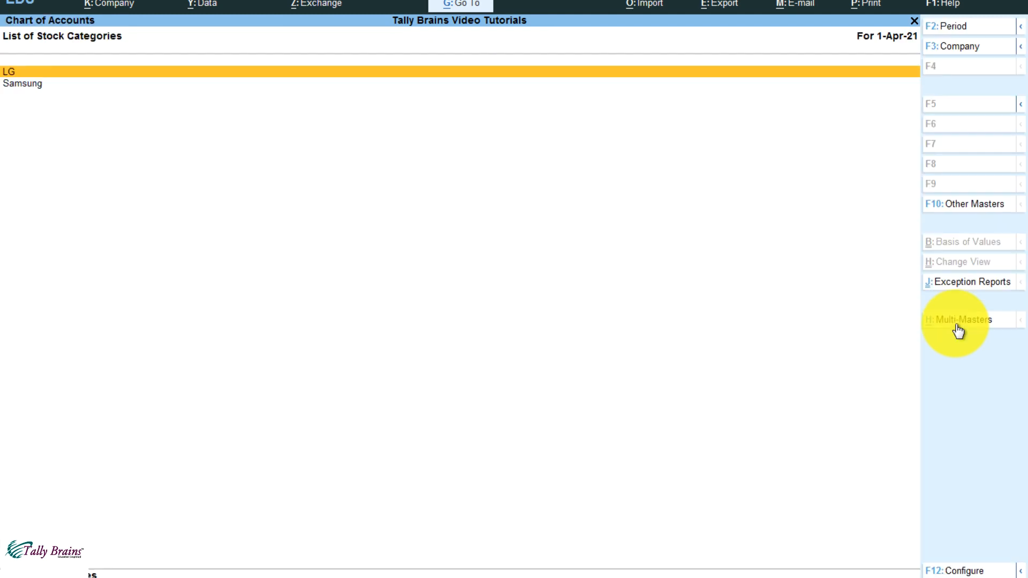
click(956, 324)
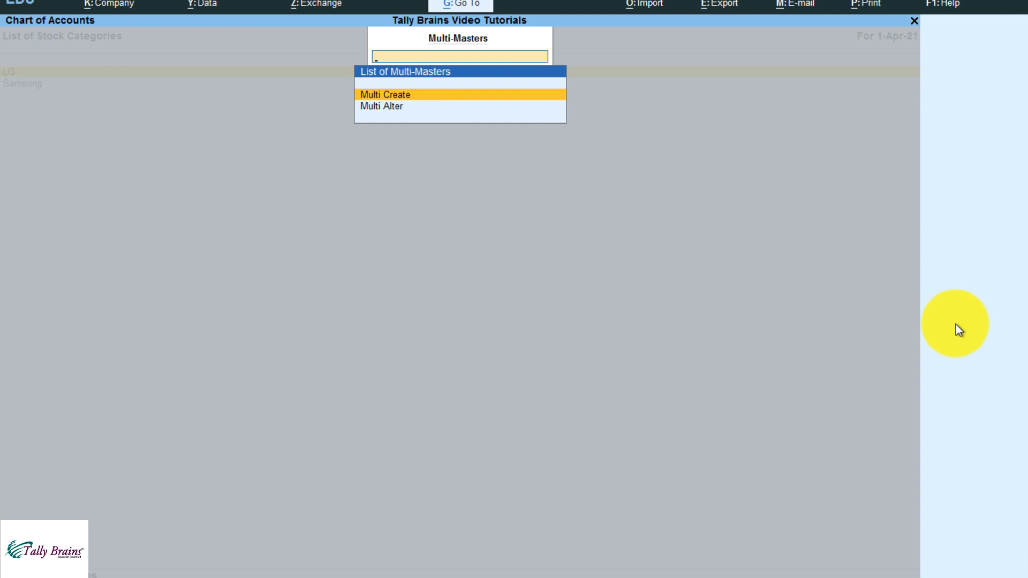
key(Return)
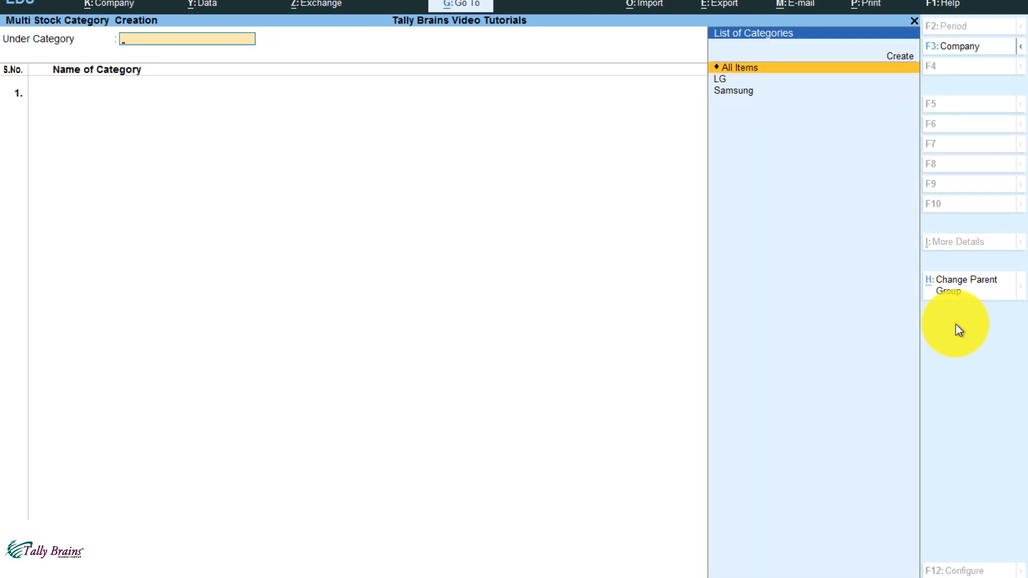
key(Escape)
key(Escape)
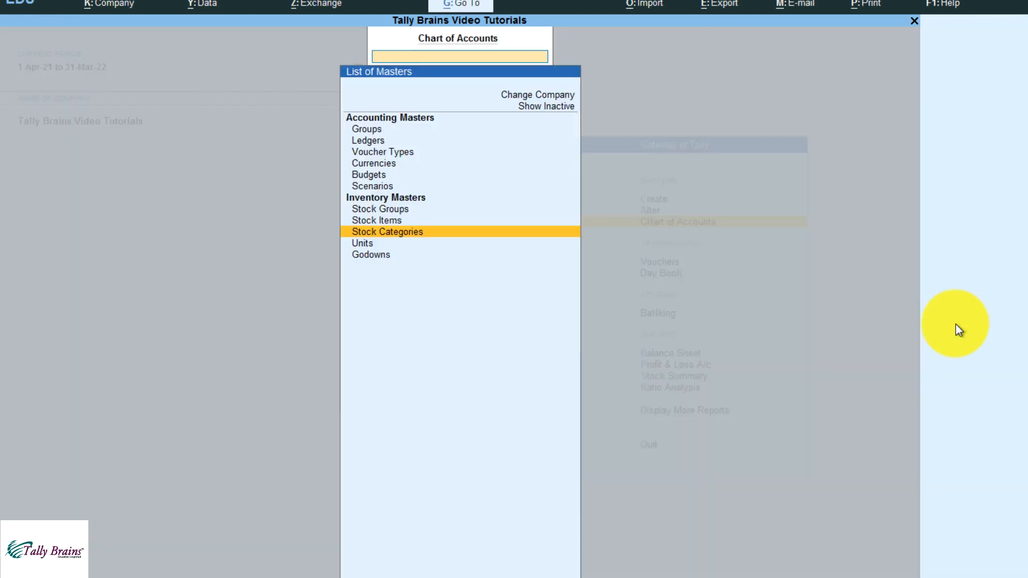
- Display the godown list in the Chart of Accounts, and view the choice of other masters without switching
key(Down)
key(Down)
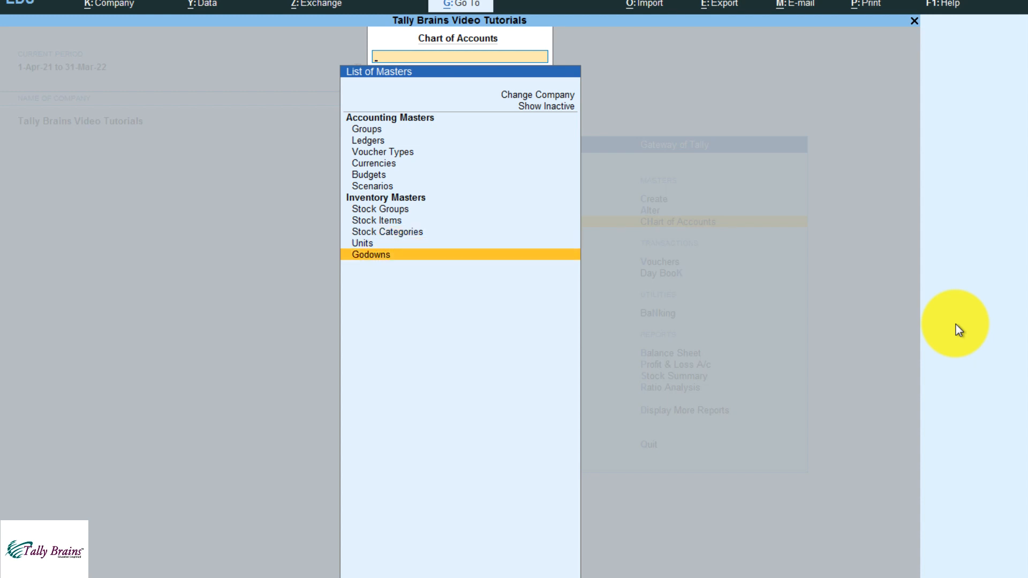
key(Return)
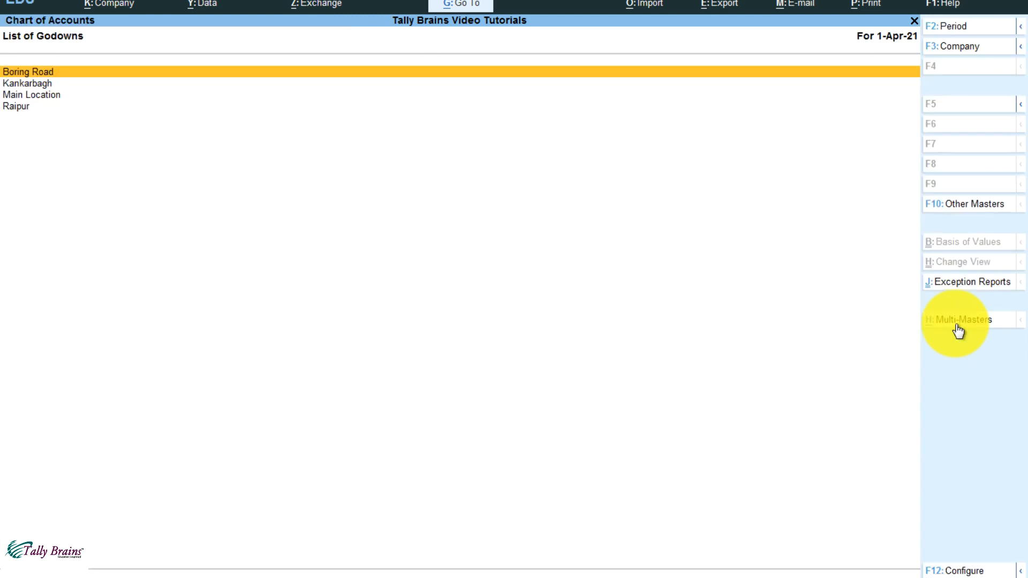
click(979, 203)
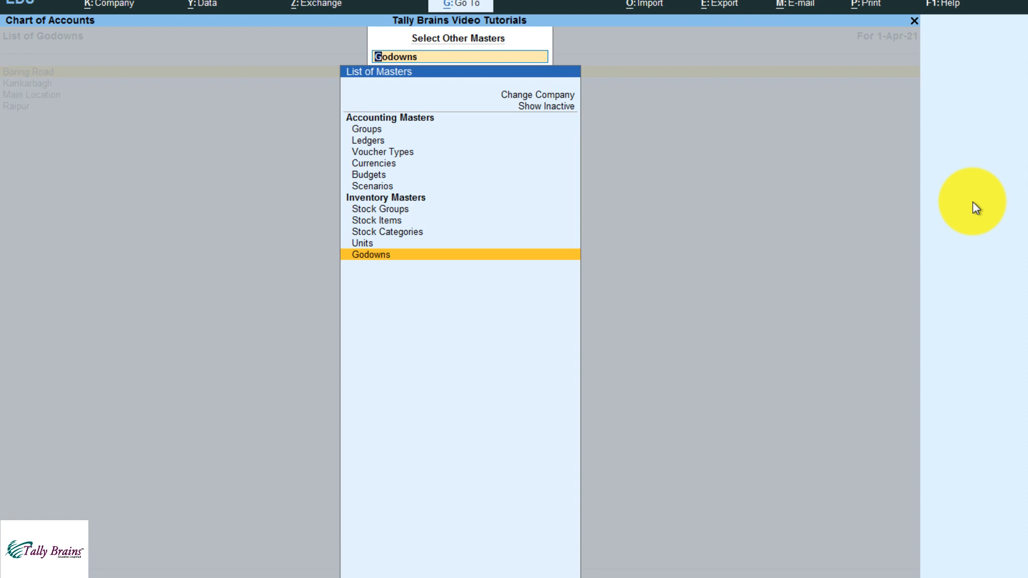
key(BackSpace)
key(Escape)
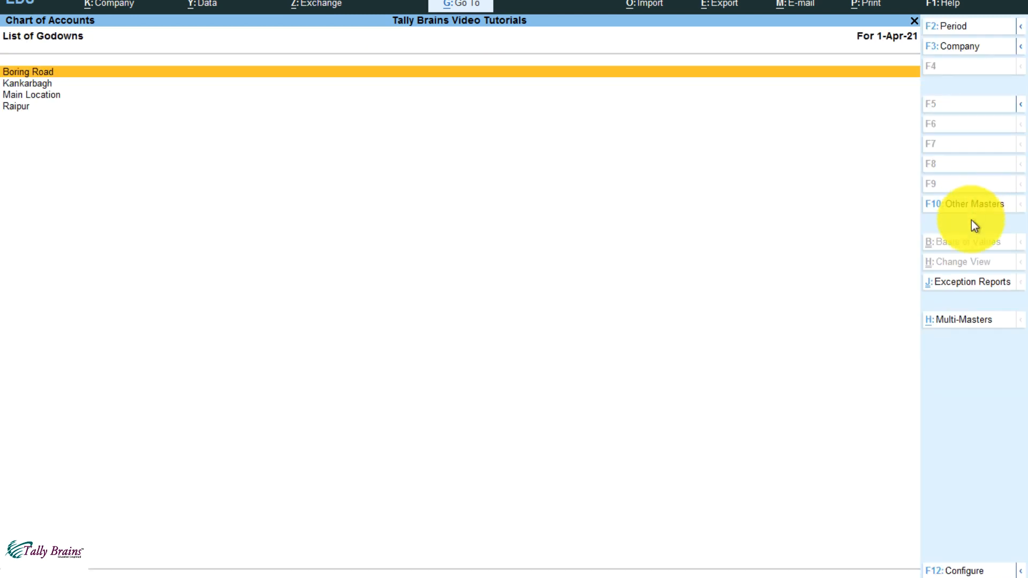
- Show the unused godowns through the exception reports, and return to the list of masters
click(971, 284)
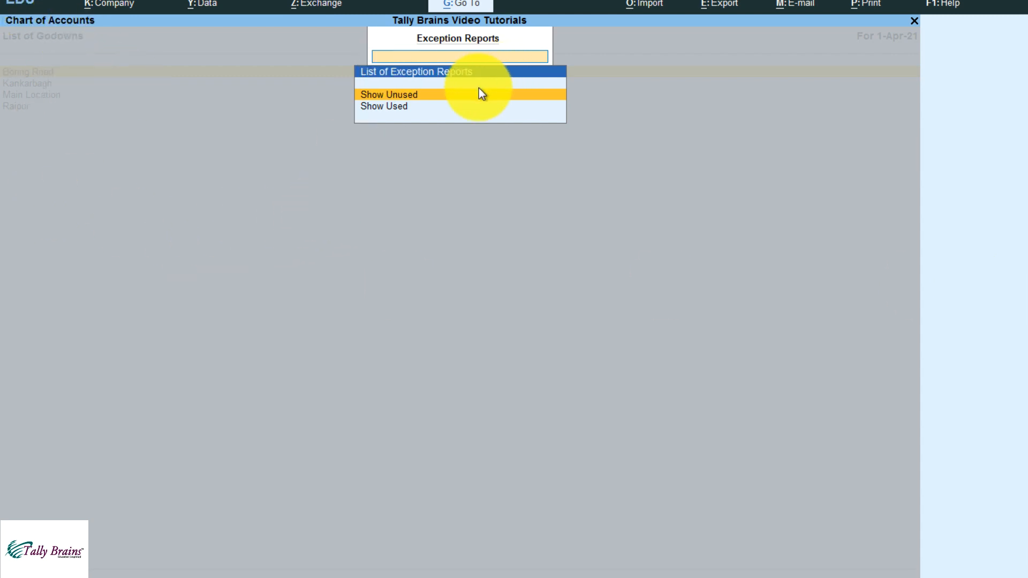
key(Down)
key(Up)
key(Return)
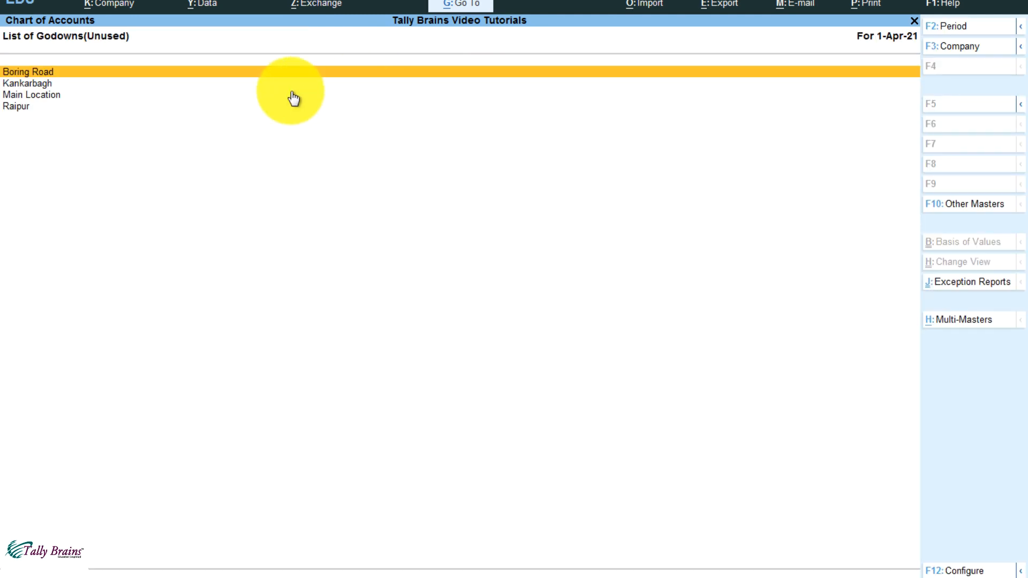
key(Escape)
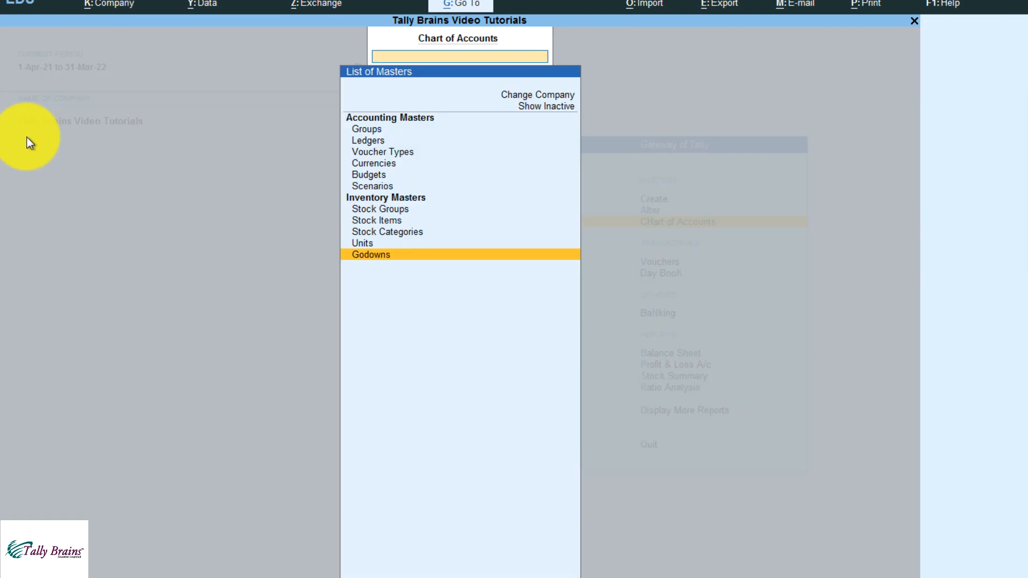
- Display the list of units in the Chart of Accounts and filter it to the used units through the exception reports
key(Up)
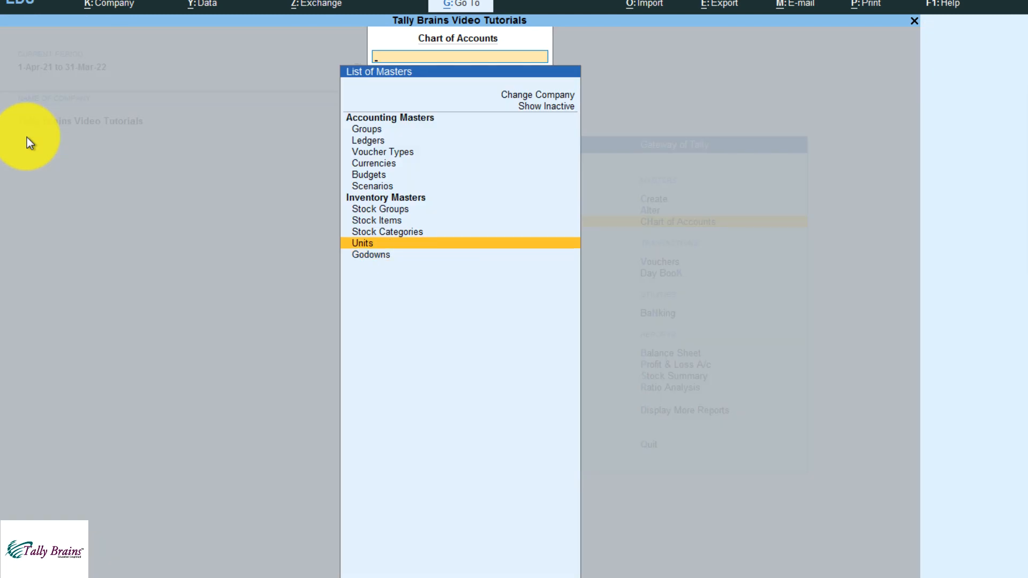
key(Return)
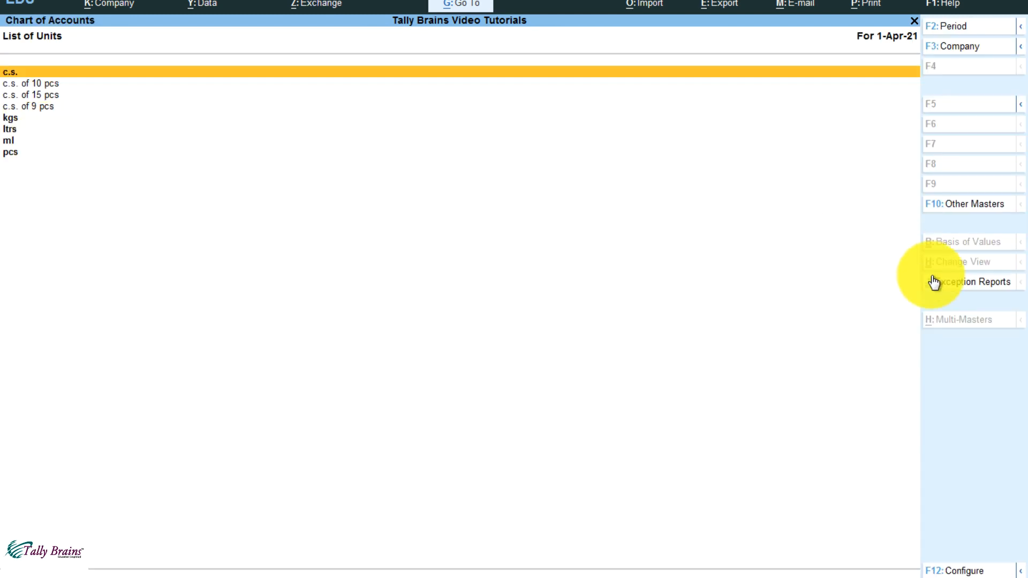
click(953, 284)
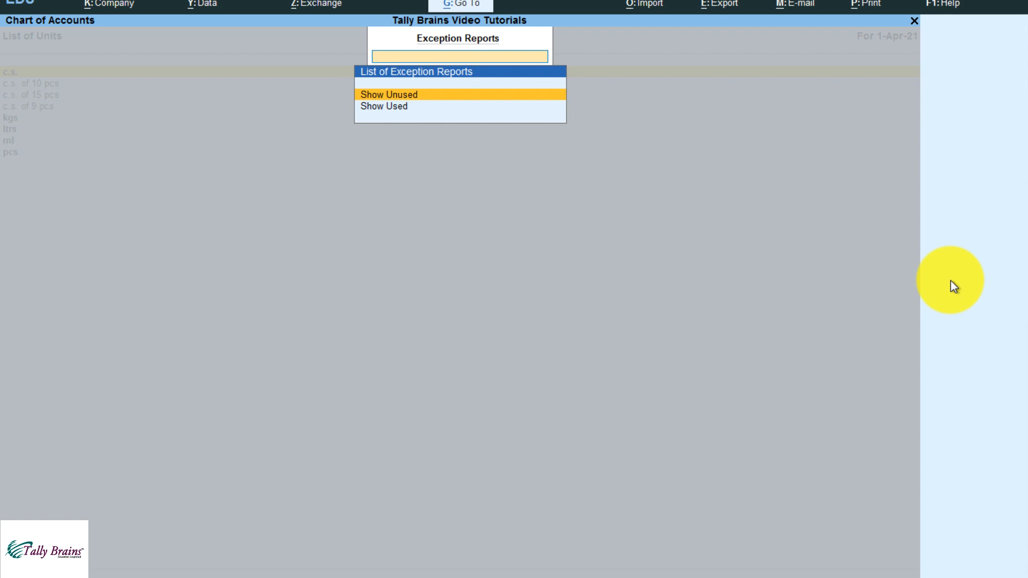
key(Down)
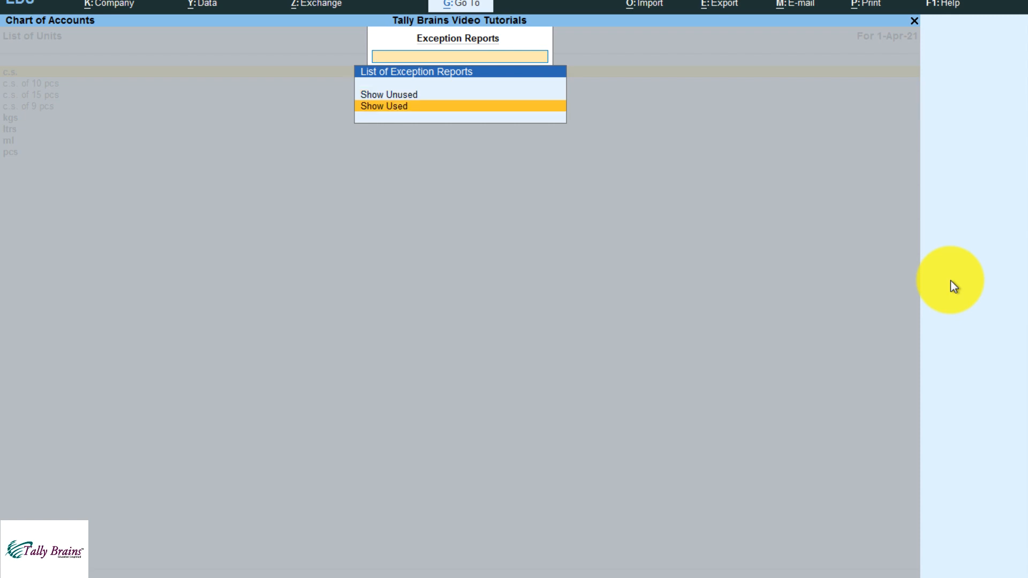
key(Return)
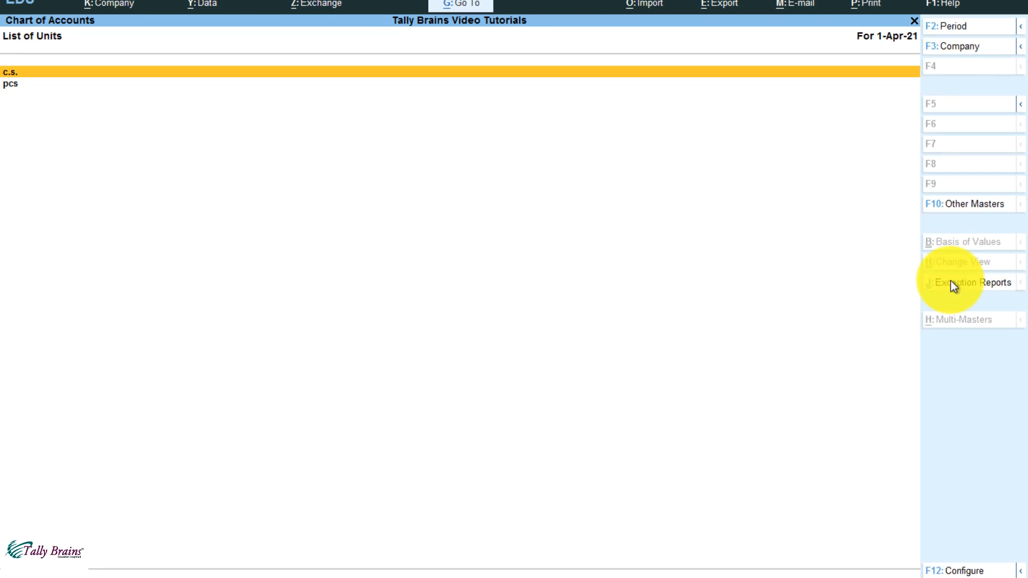
- Show the unused units through the exception reports, and return to the Gateway of Tally
click(953, 286)
key(Return)
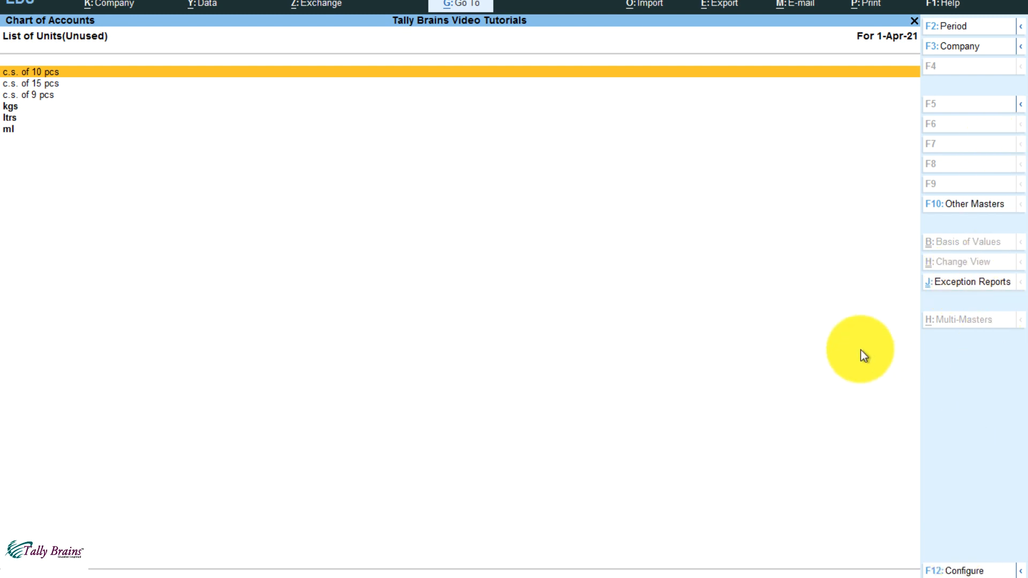
key(Escape)
key(Escape)
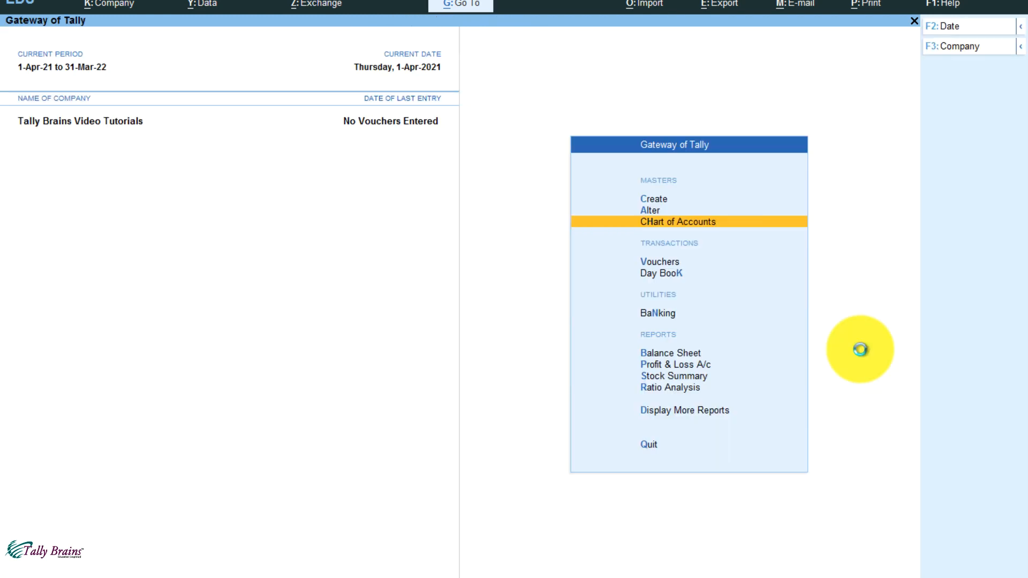
key(Escape)
key(n)
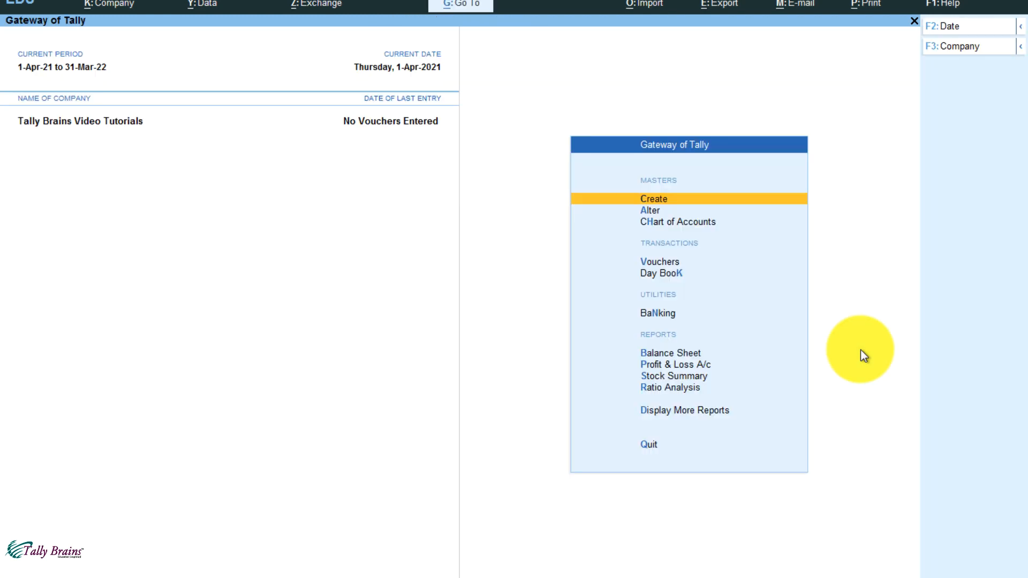
- View the blank Stock Item Creation form and quit it without entering anything
key(Return)
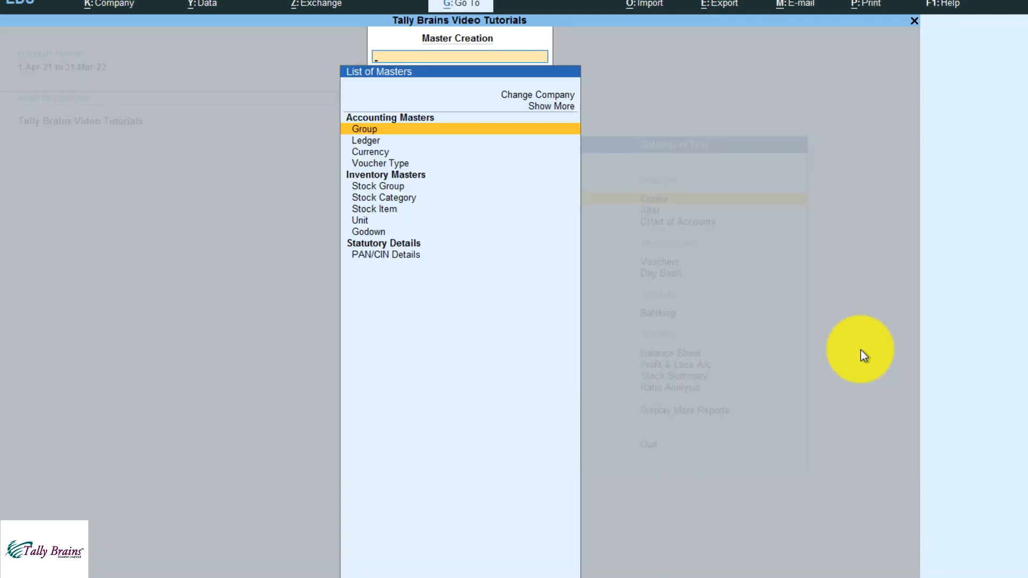
key(Down)
key(Down)
key(Down)
key(Down)
key(Down)
key(Down)
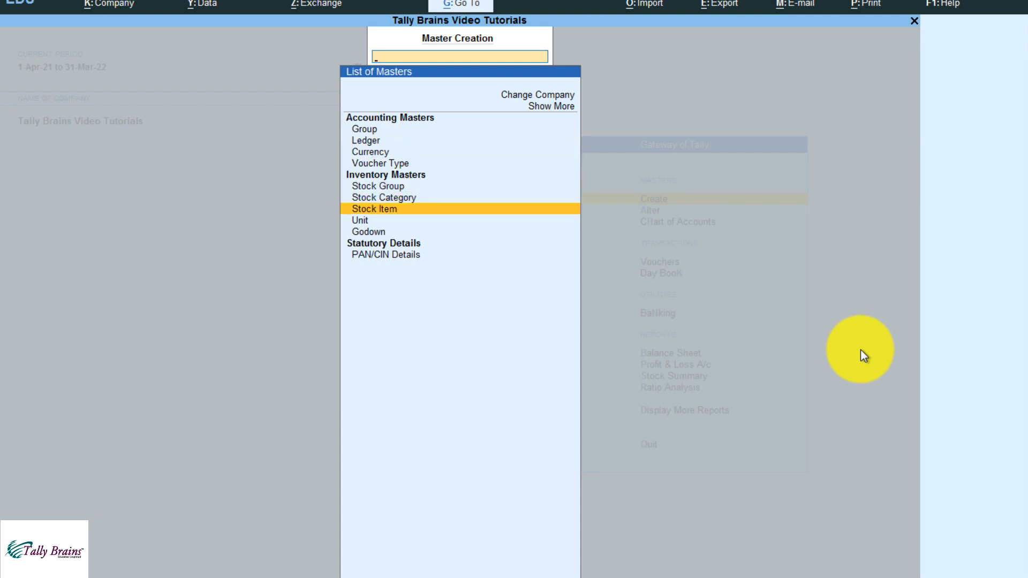
key(Return)
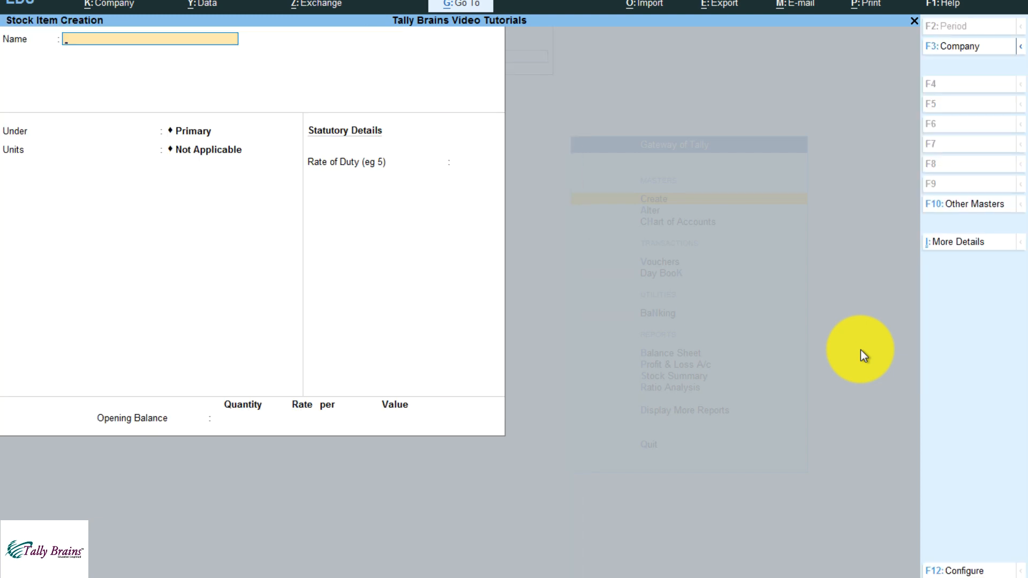
key(Escape)
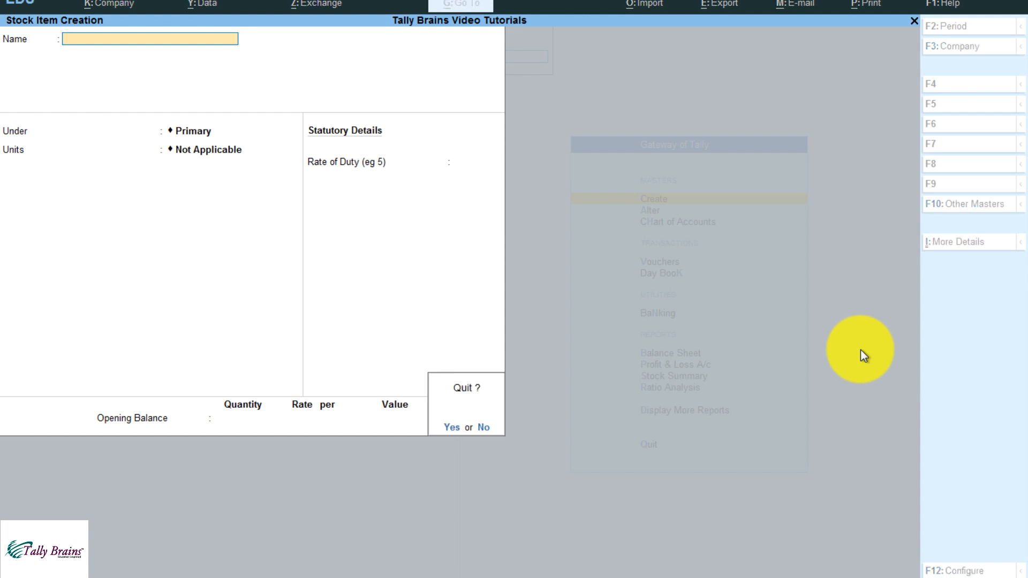
key(y)
key(Up)
key(Up)
key(Down)
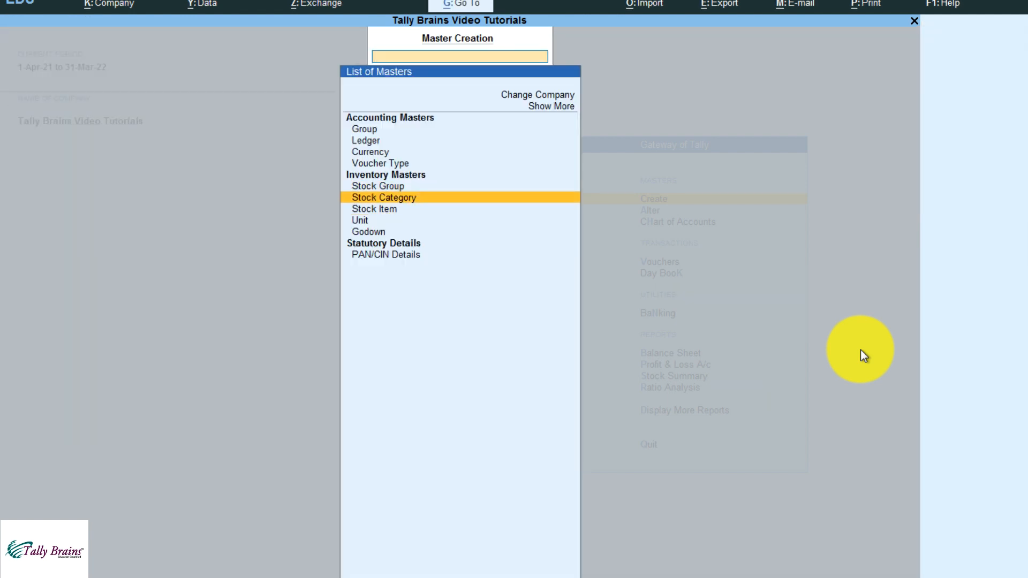
key(Down)
key(Down)
key(Down)
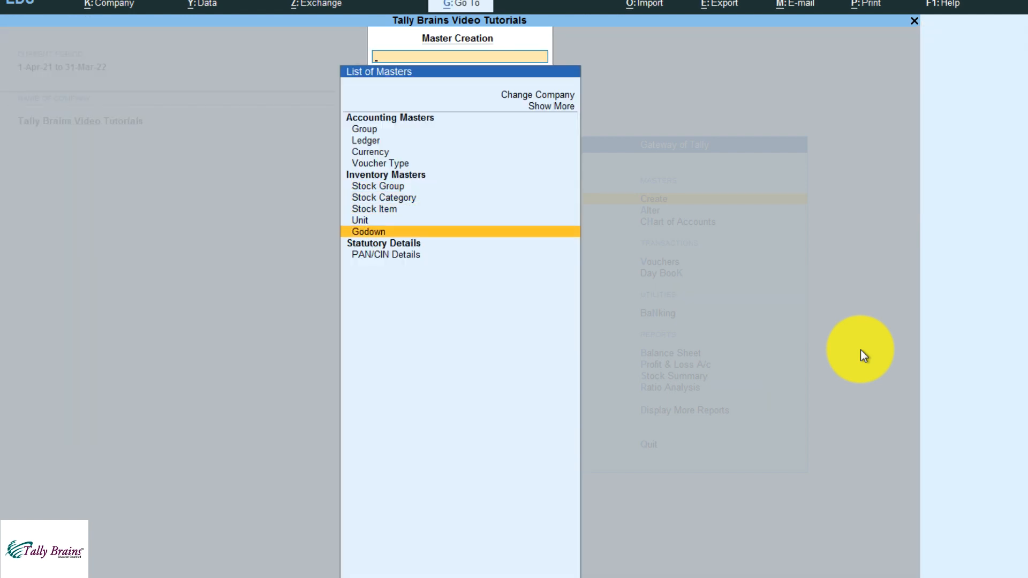
key(Escape)
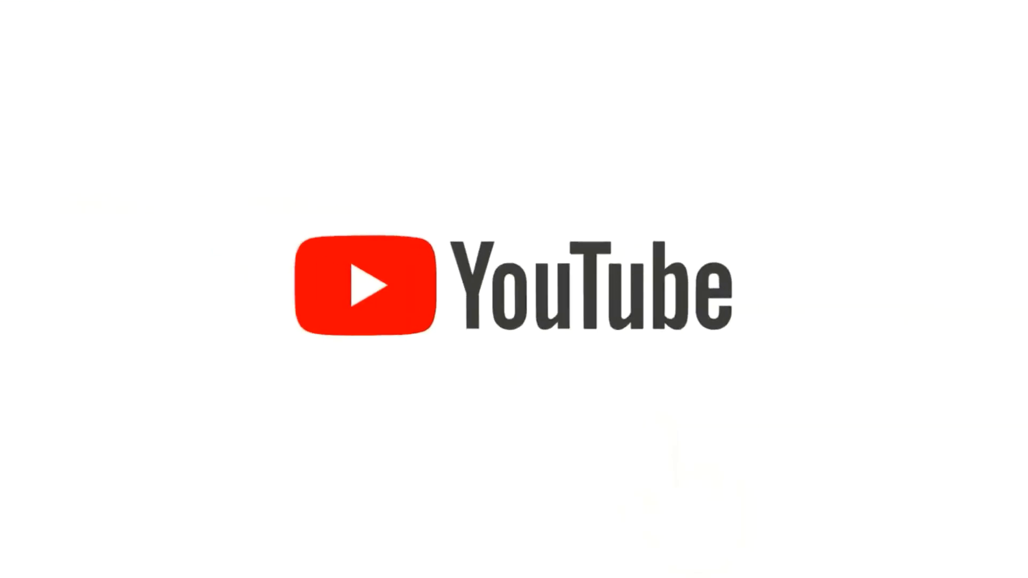